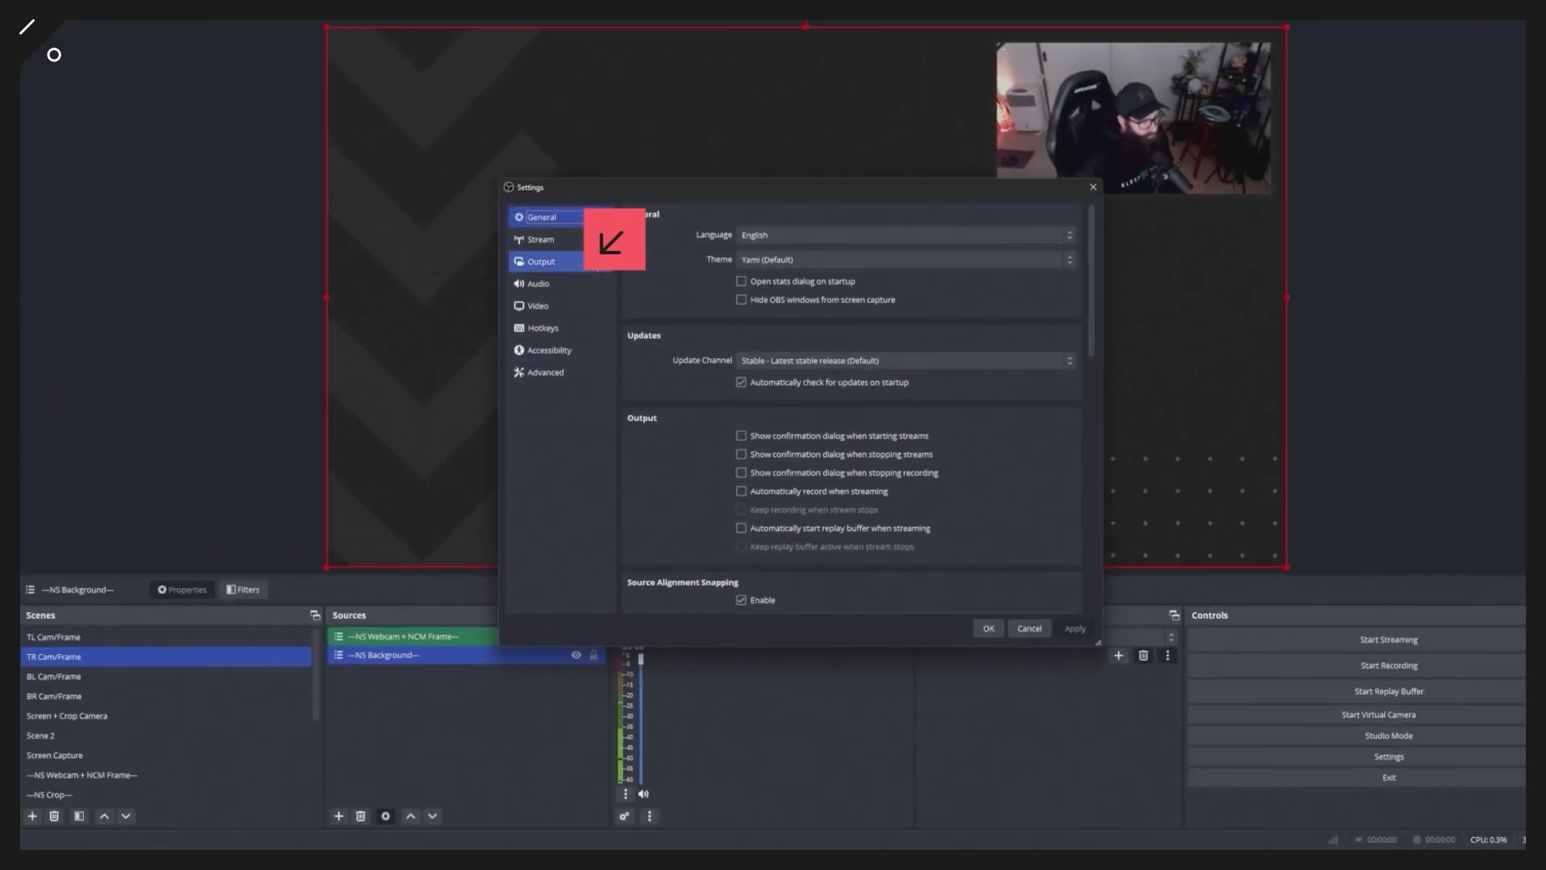
Open the output settings and review the Simple mode streaming and recording options, including the recording quality choices
click(596, 264)
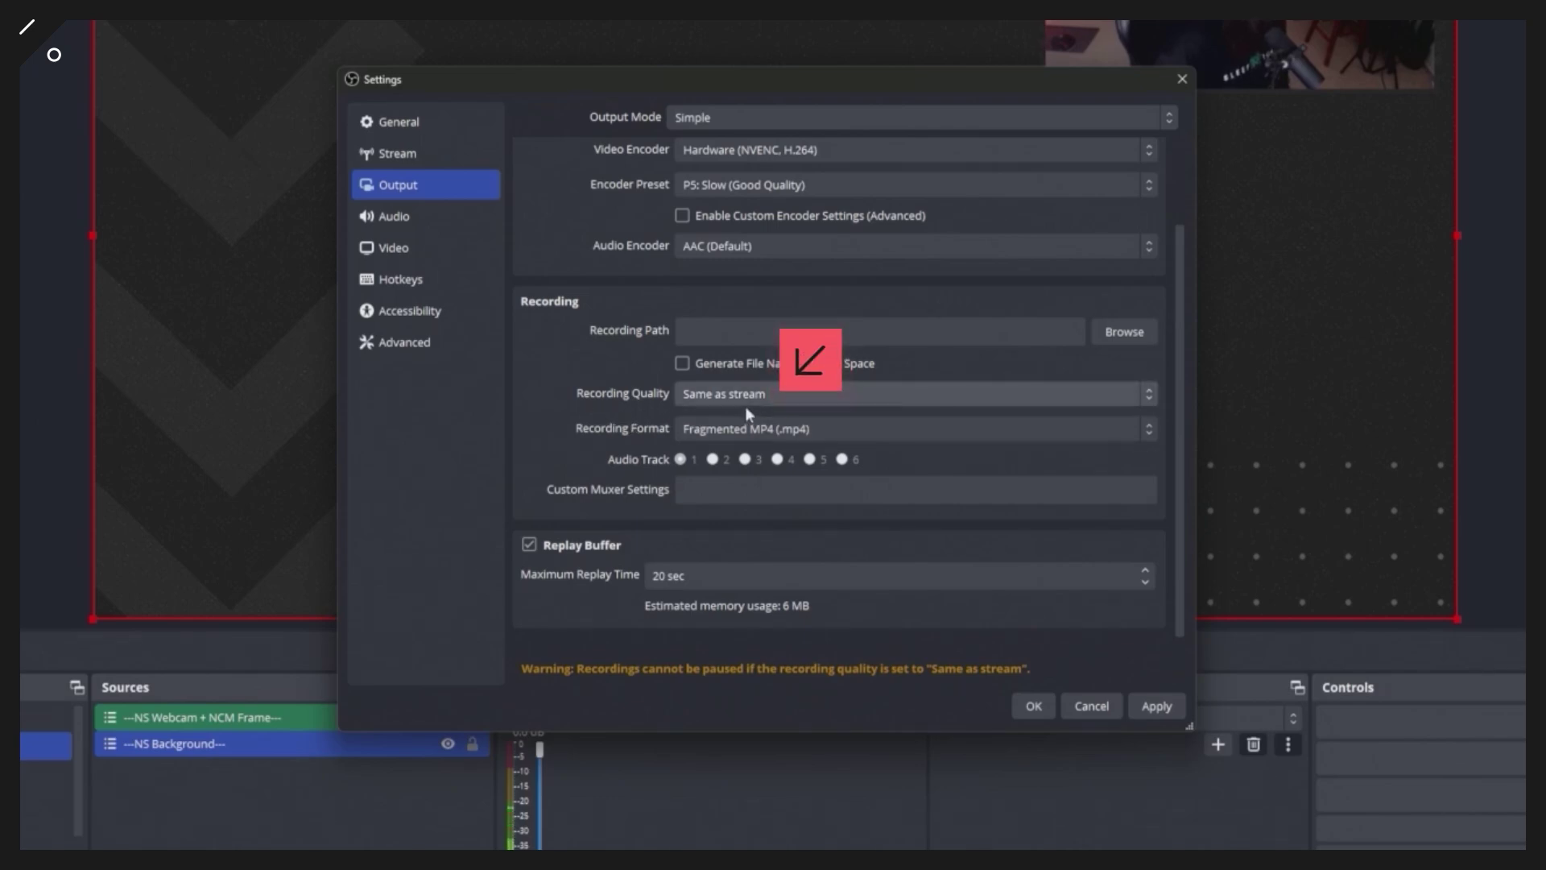
scroll(734, 403, up, 3)
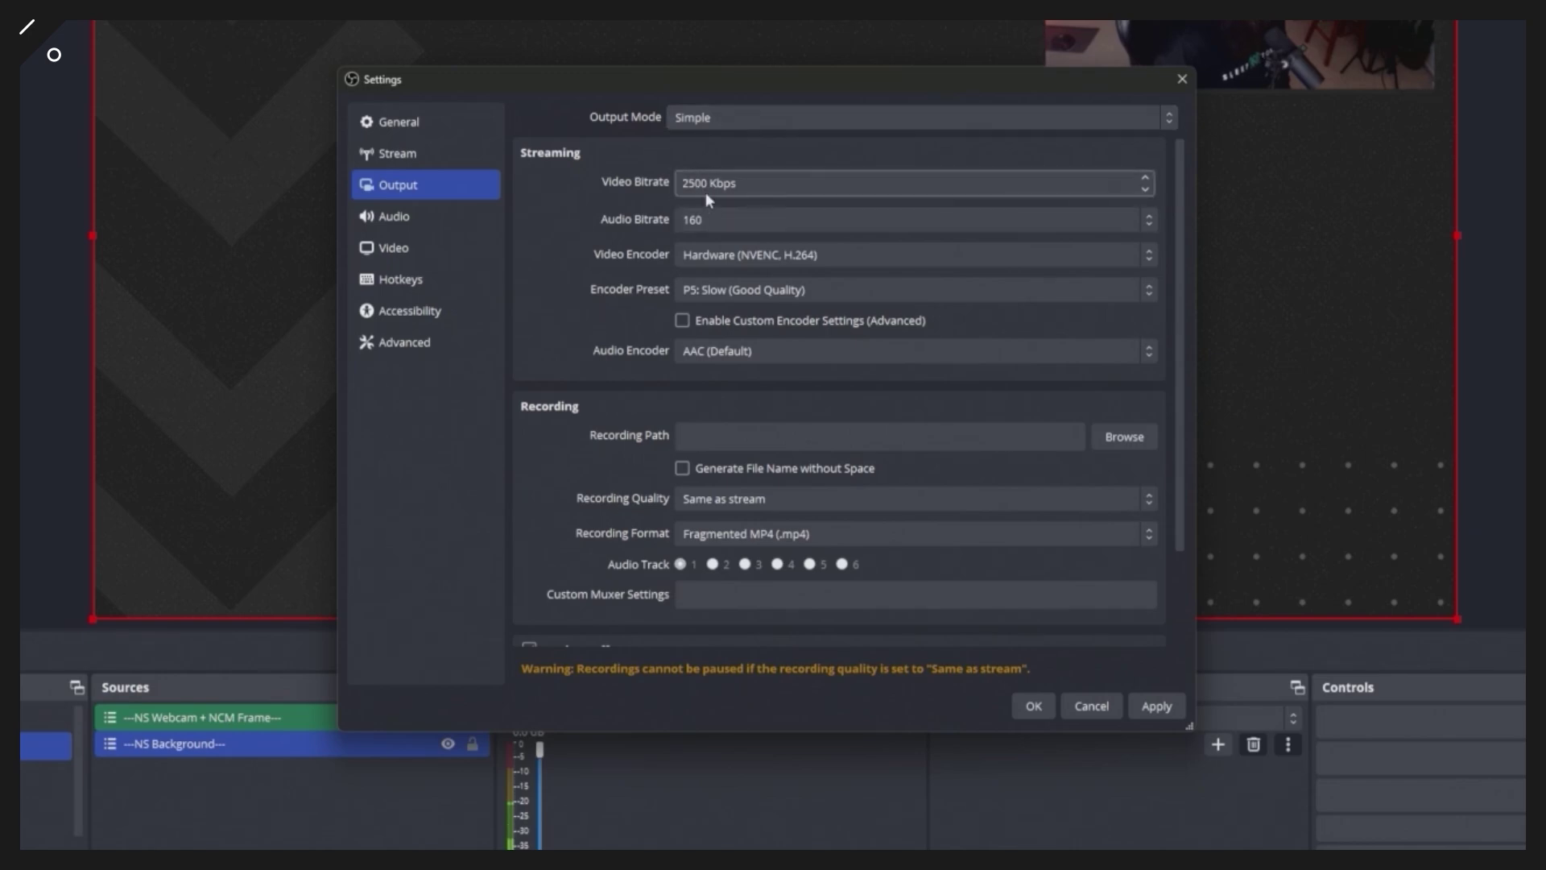
scroll(589, 272, down, 2)
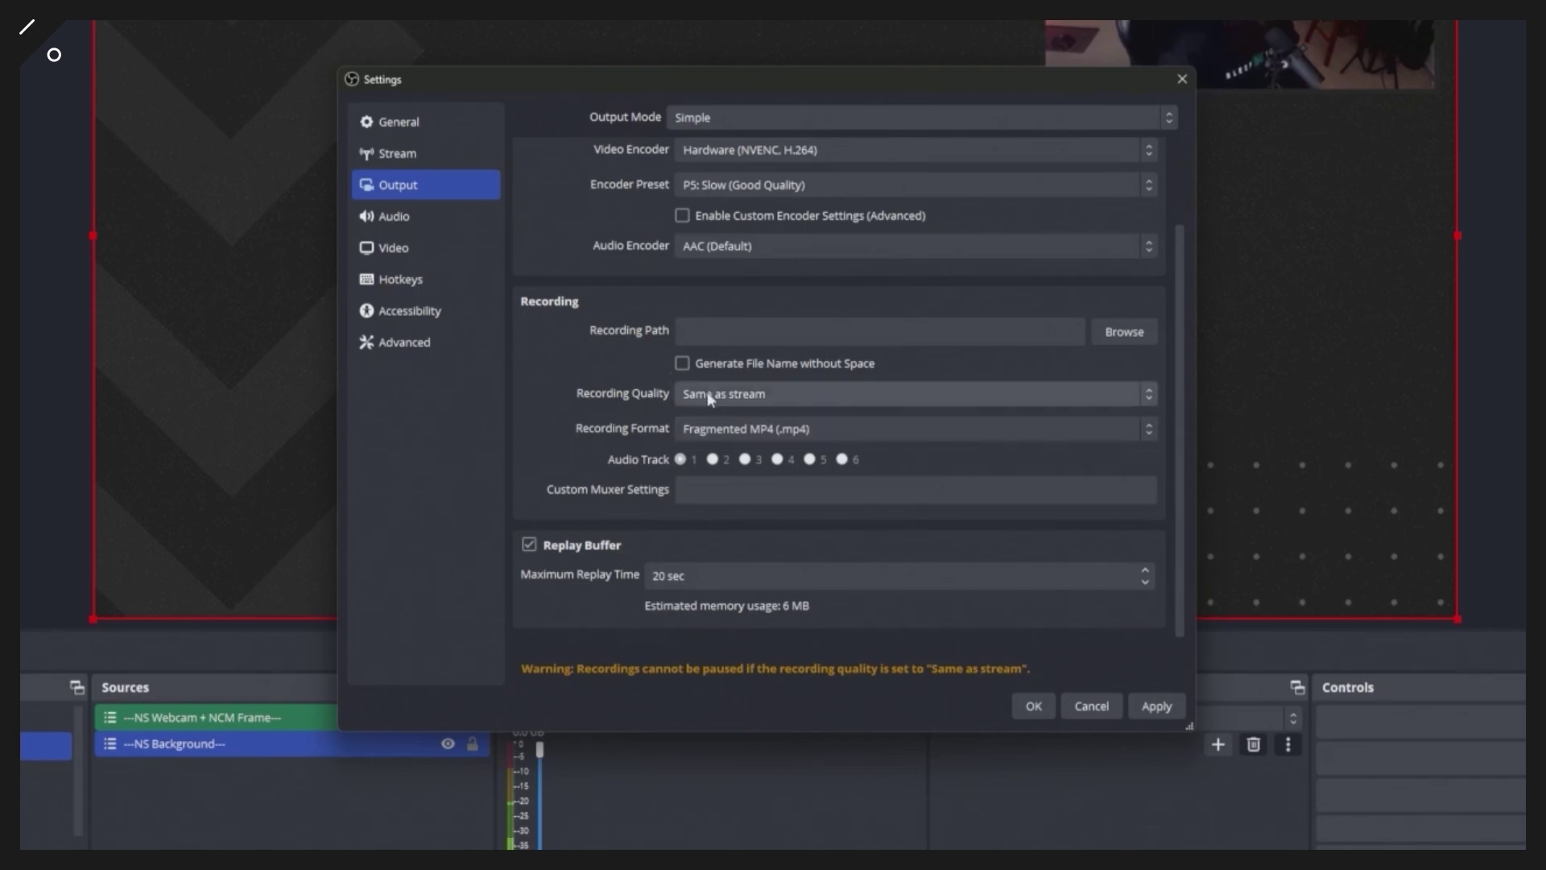
scroll(597, 245, up, 2)
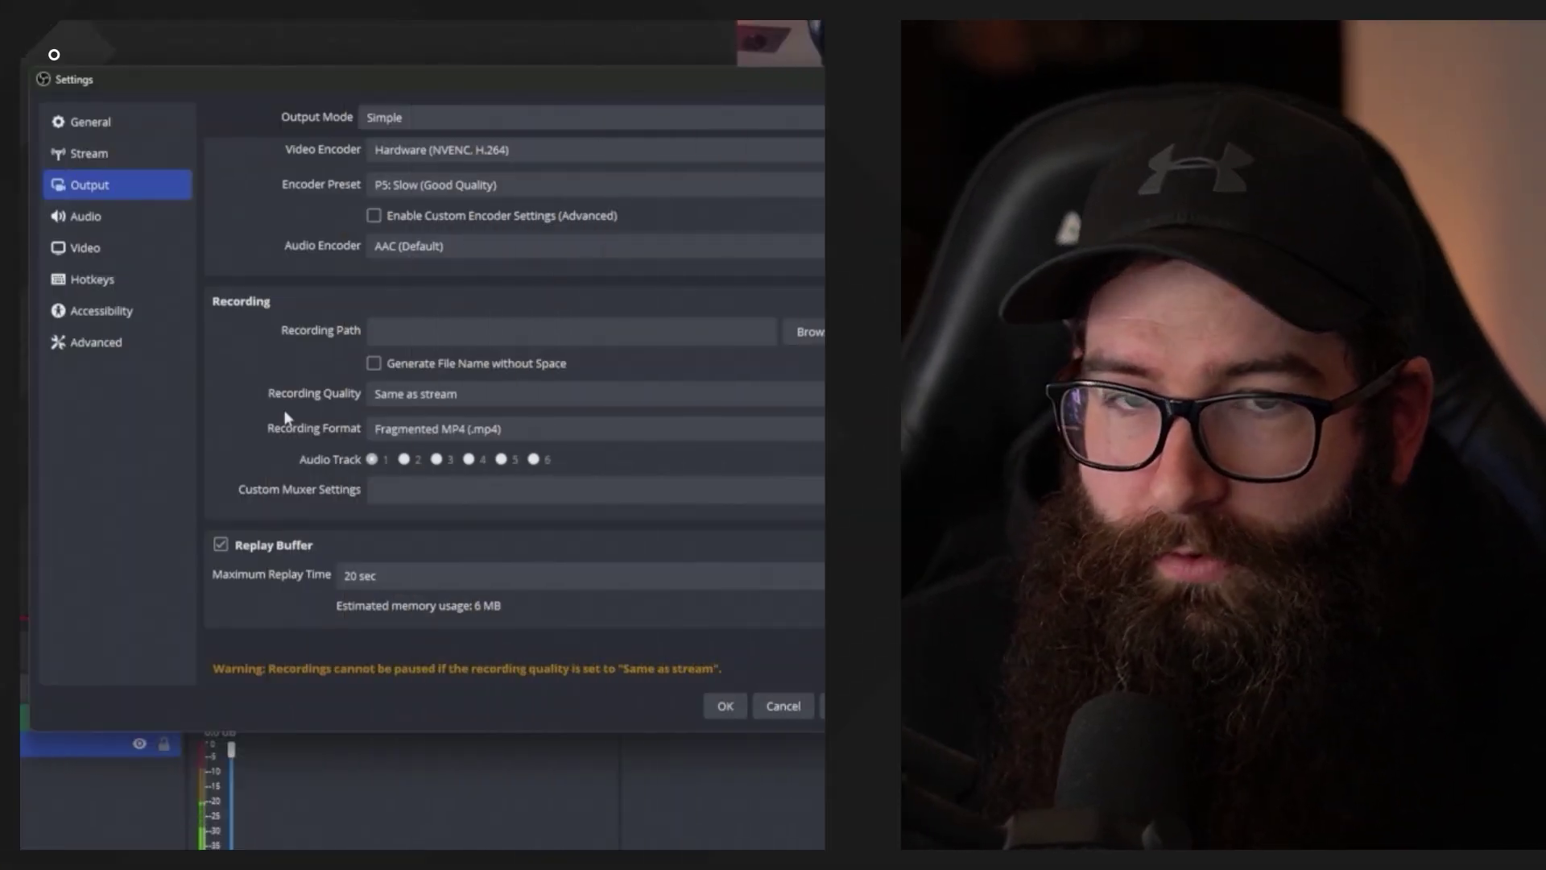
click(525, 395)
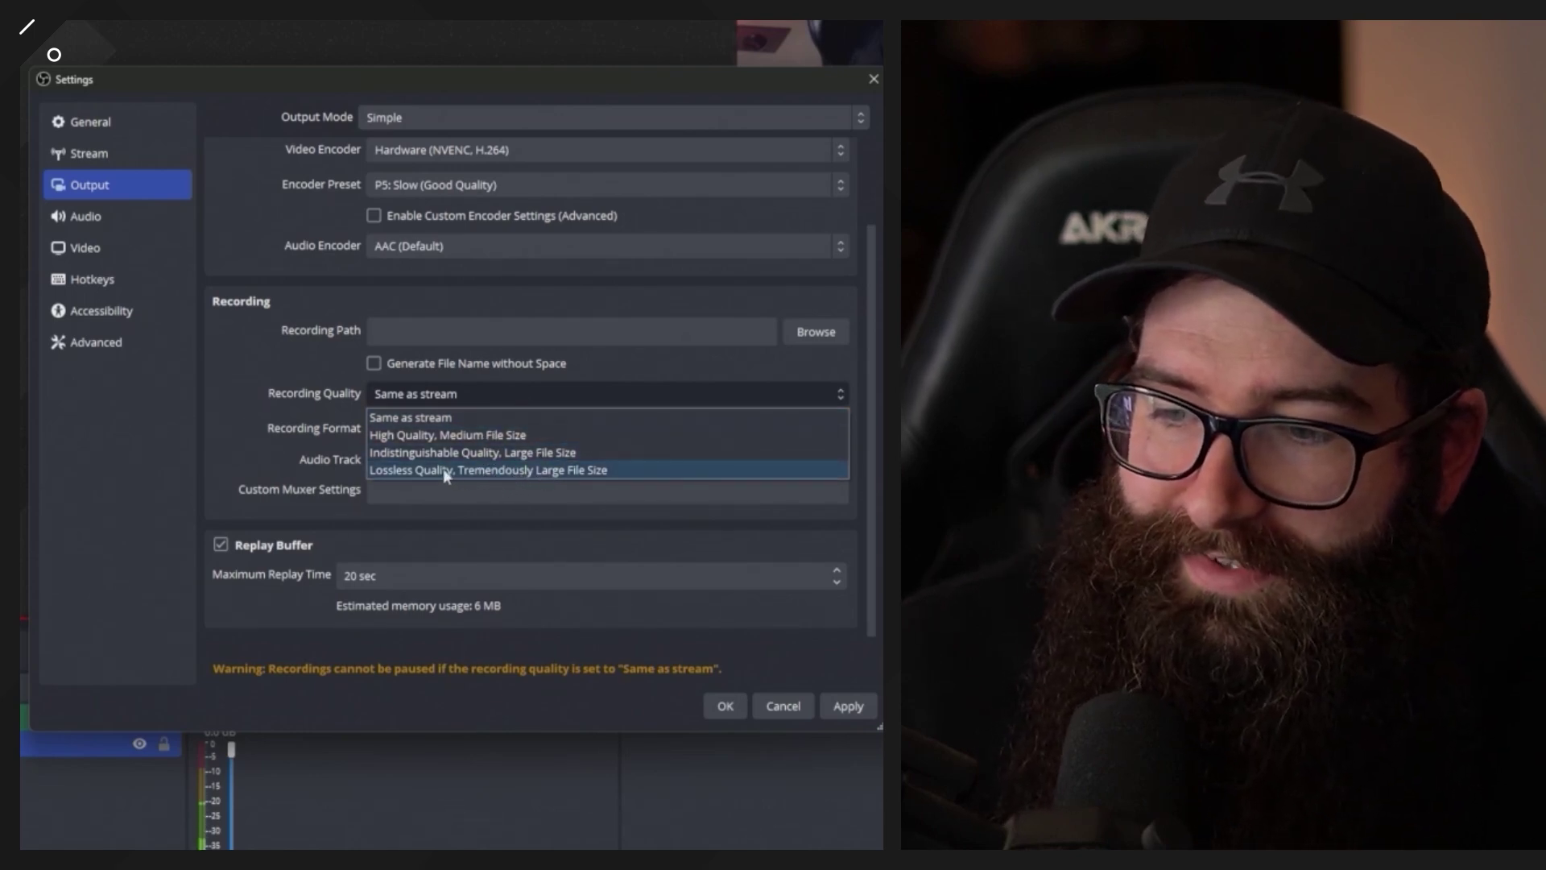
scroll(289, 428, down, 1)
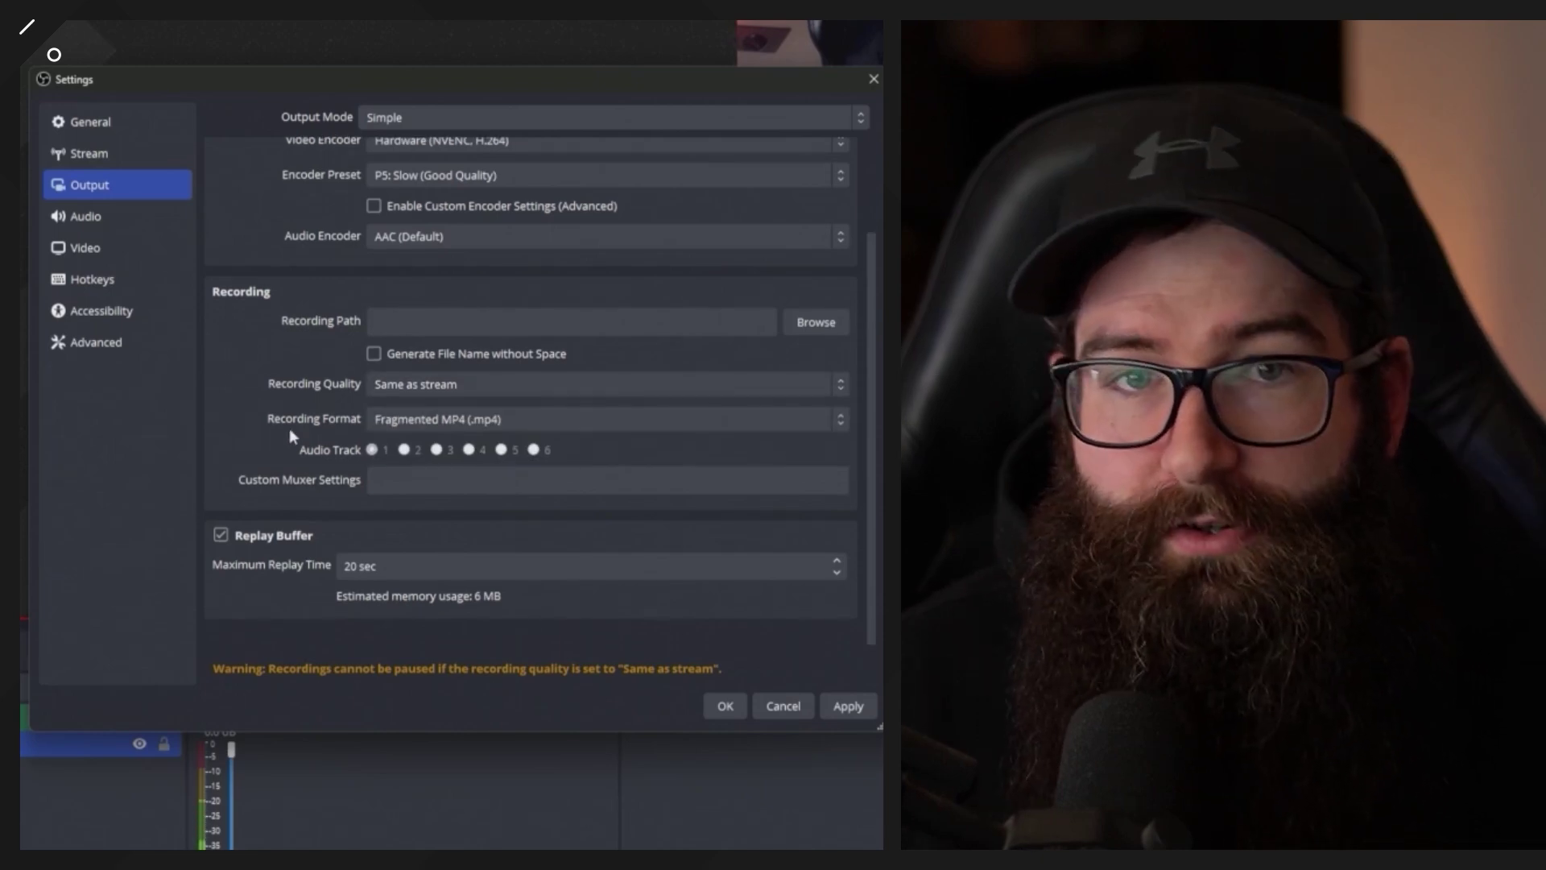
Switch the output mode to Advanced and review its streaming and encoder settings
click(425, 119)
click(399, 158)
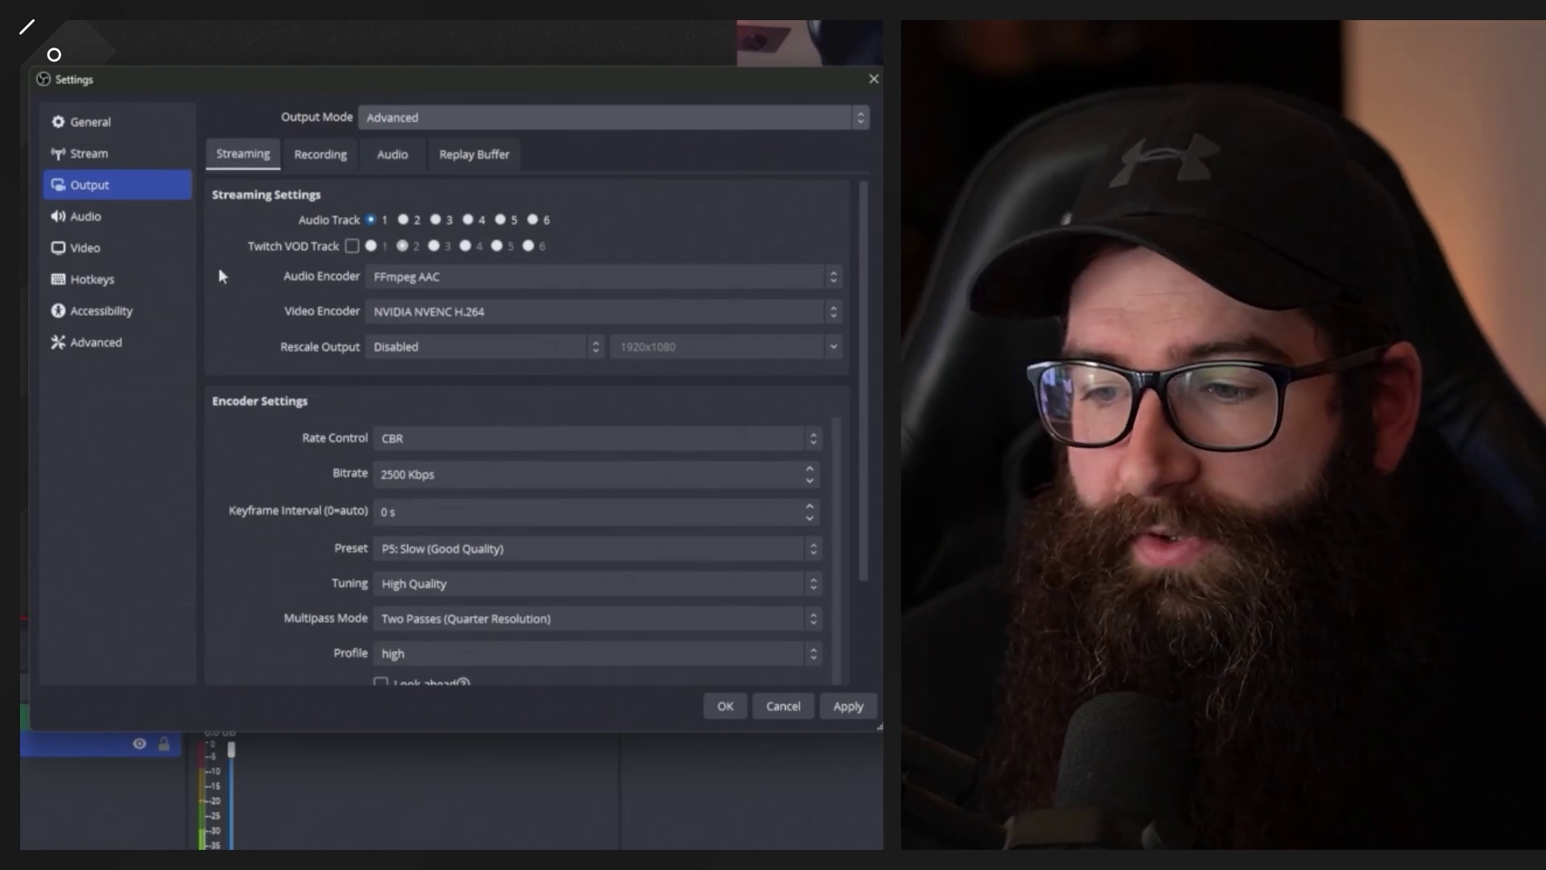
scroll(237, 282, down, 2)
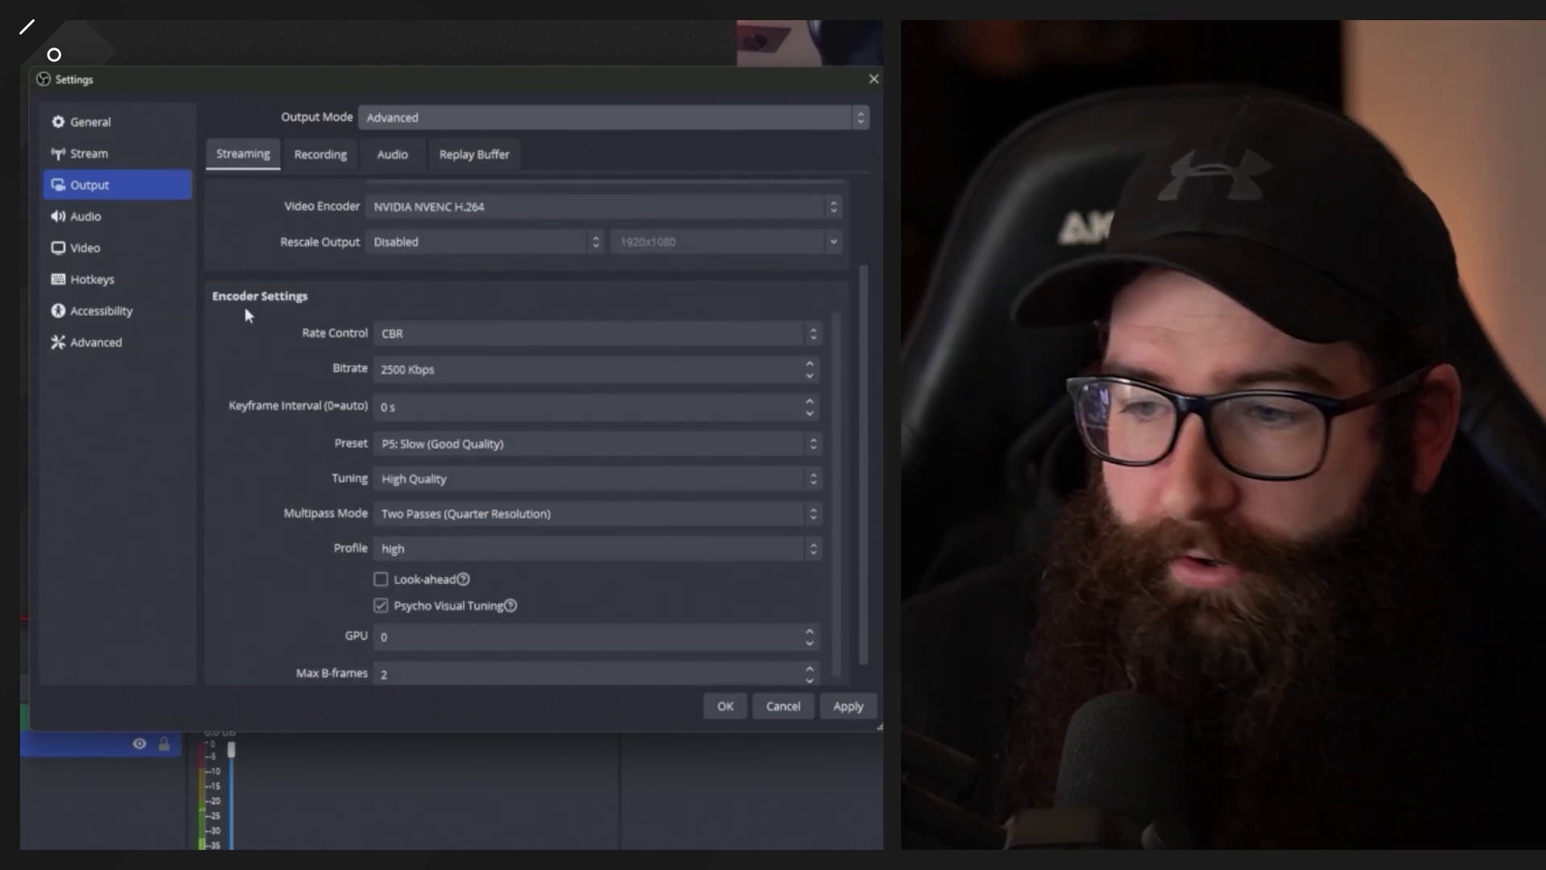
scroll(244, 306, up, 2)
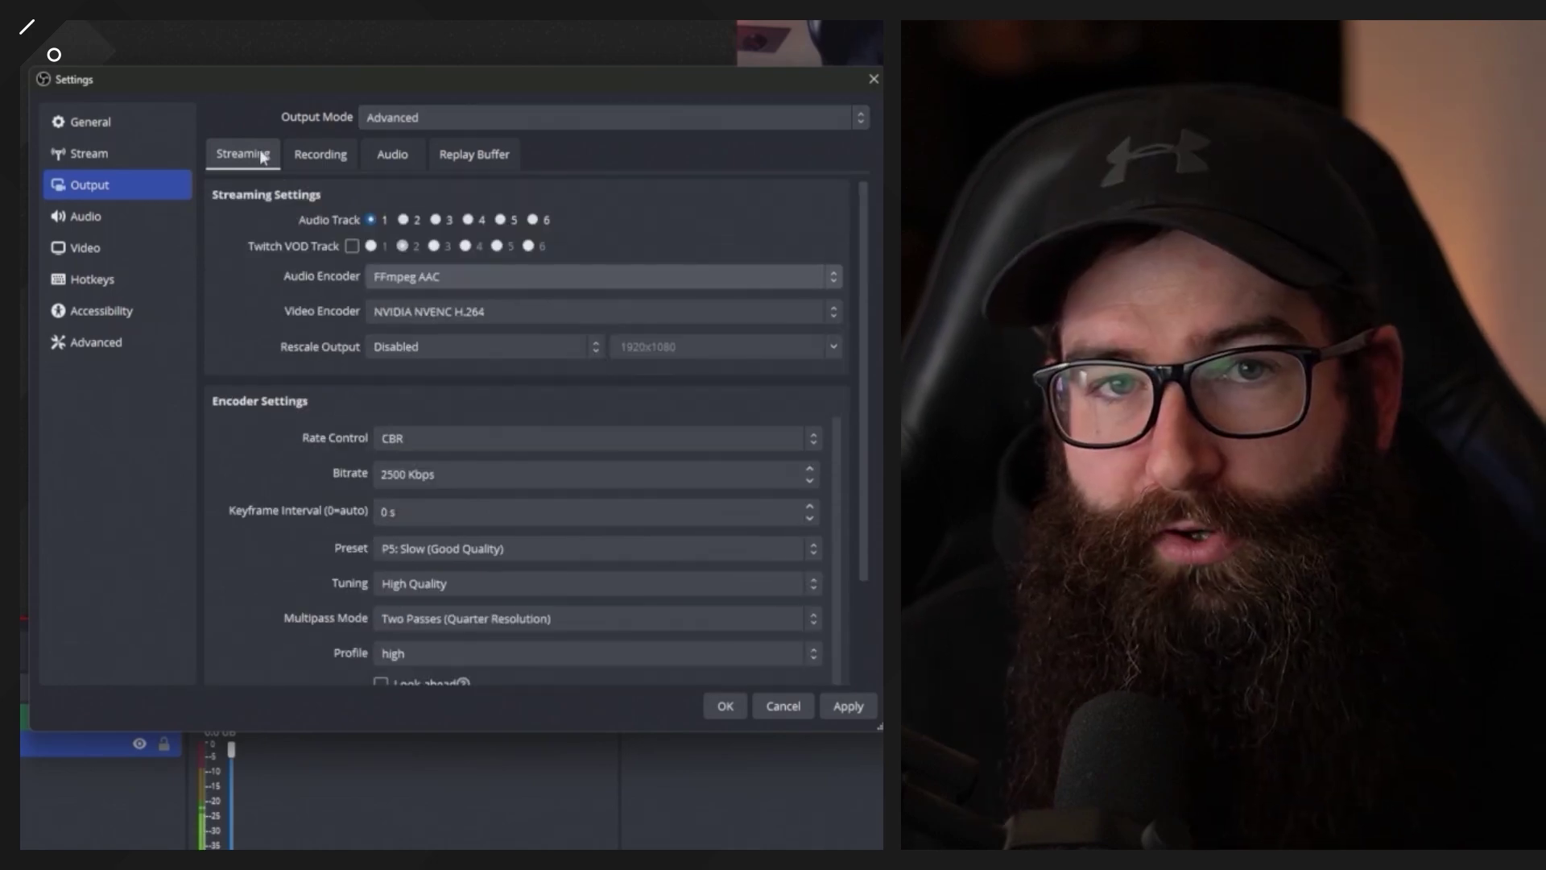
Review the Advanced mode recording settings, including the encoder's rate control options
click(326, 156)
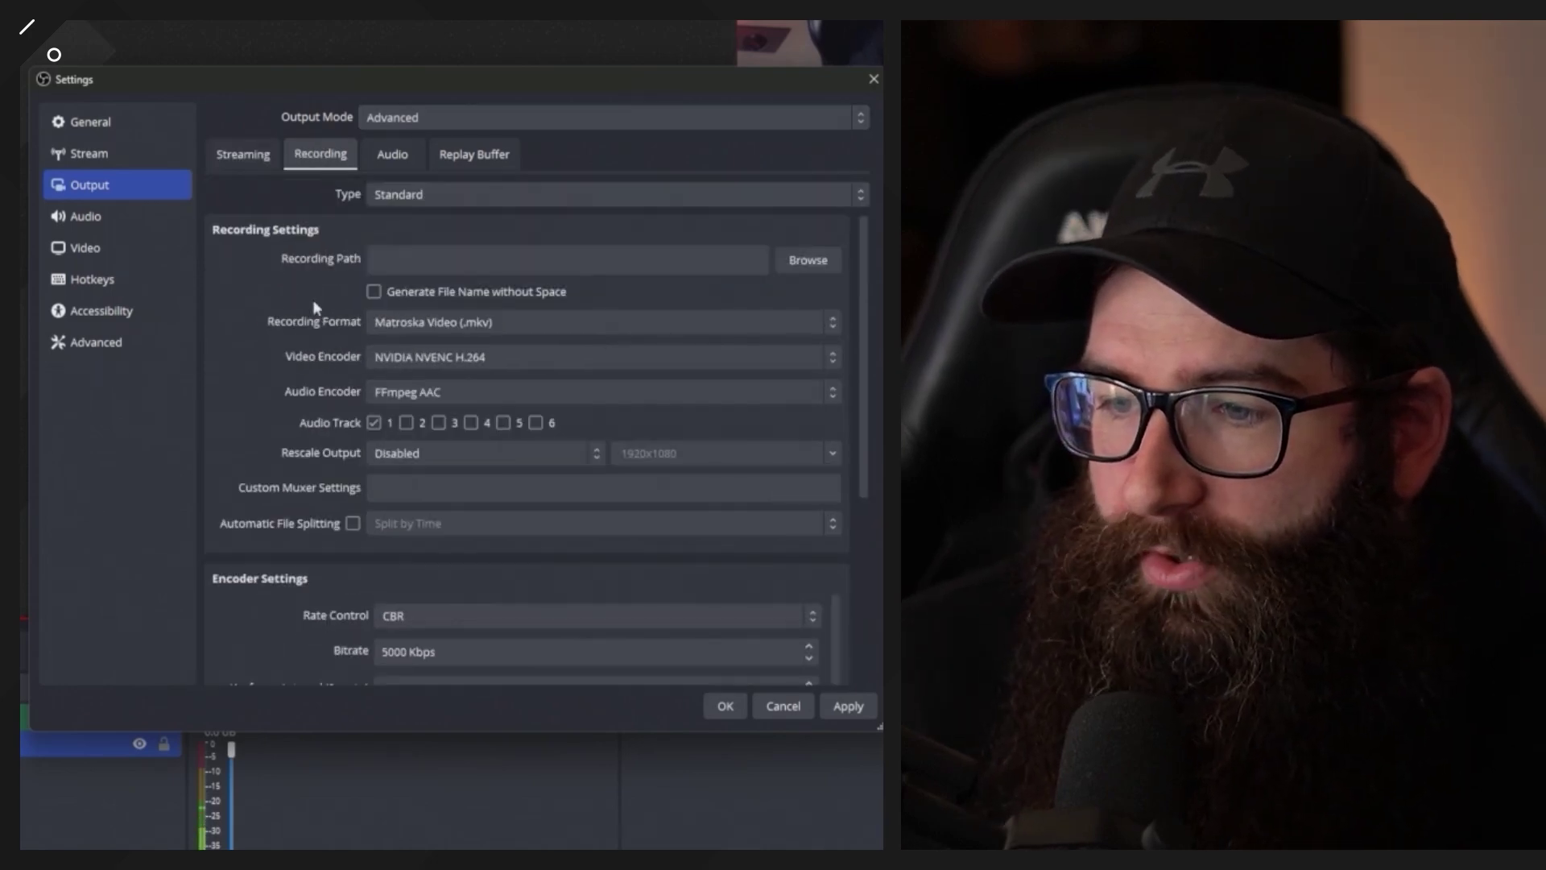
scroll(287, 393, down, 4)
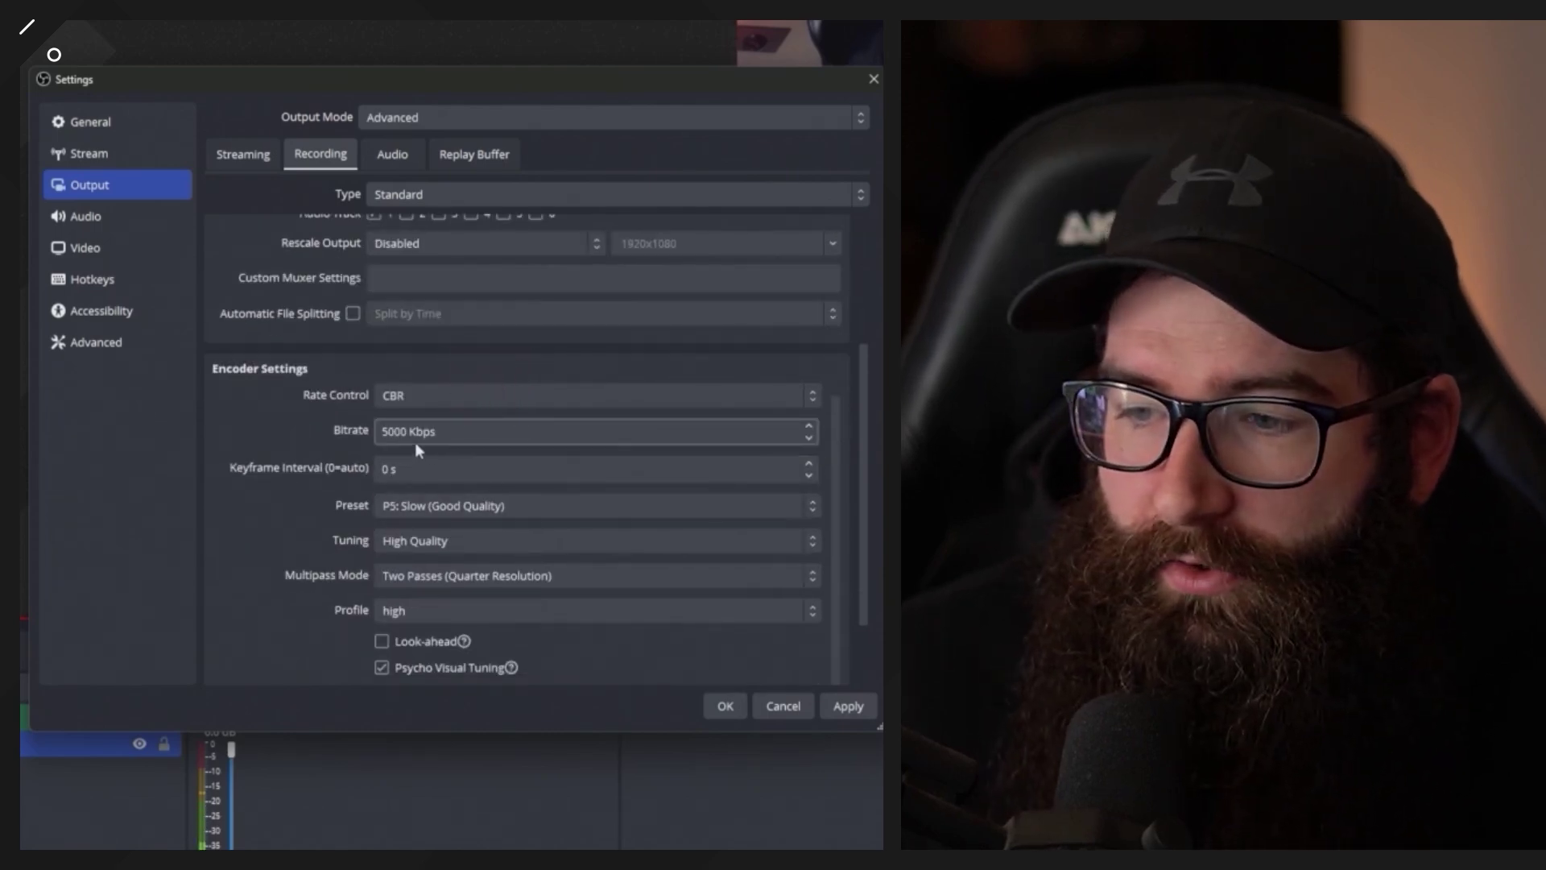
click(464, 396)
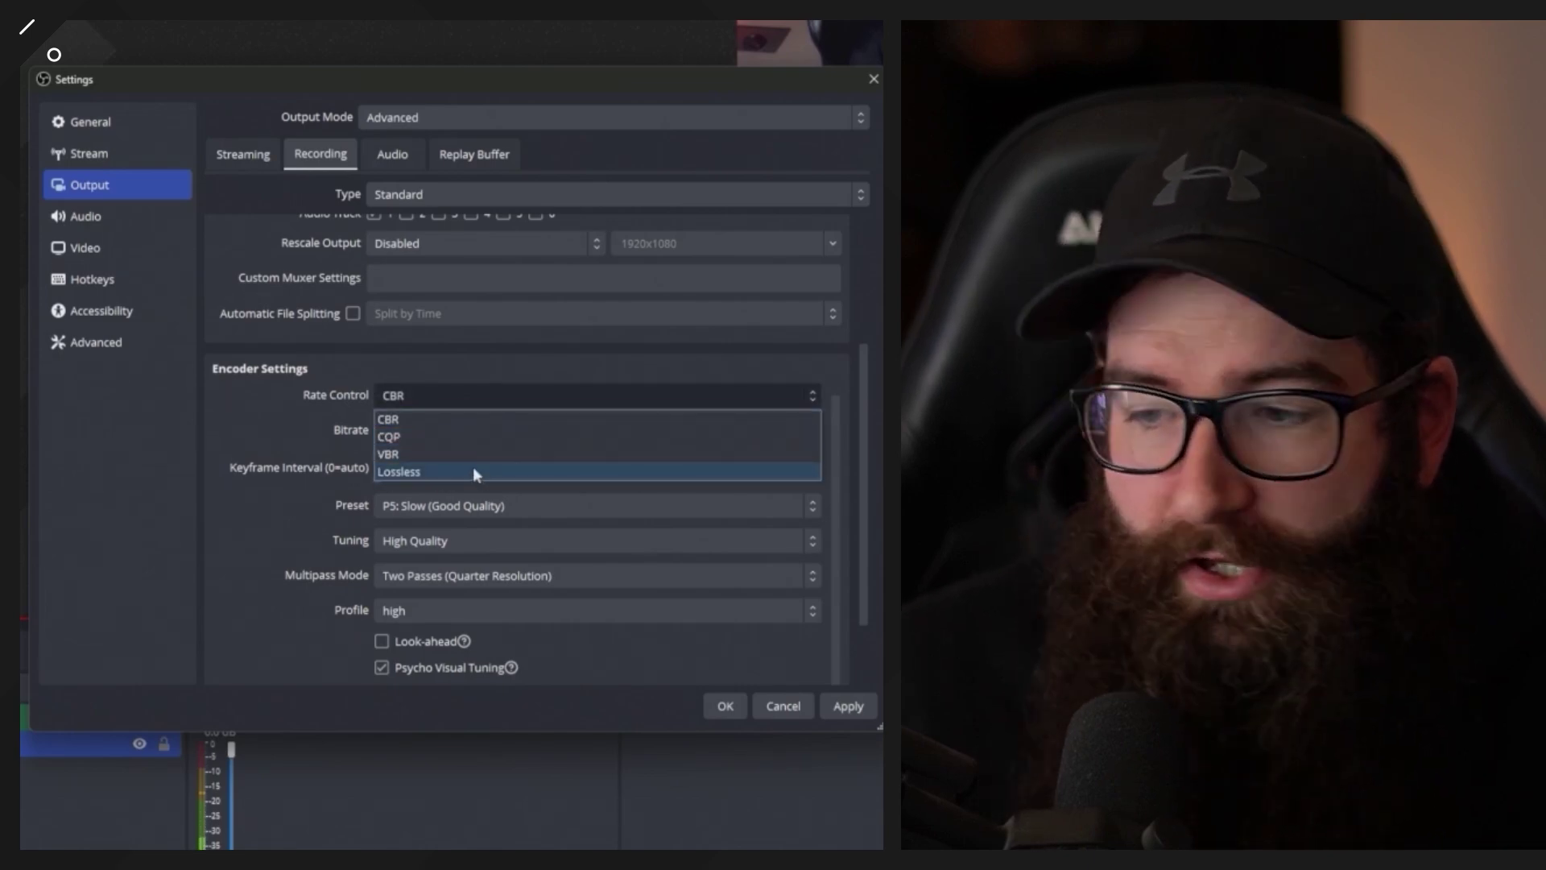
click(193, 424)
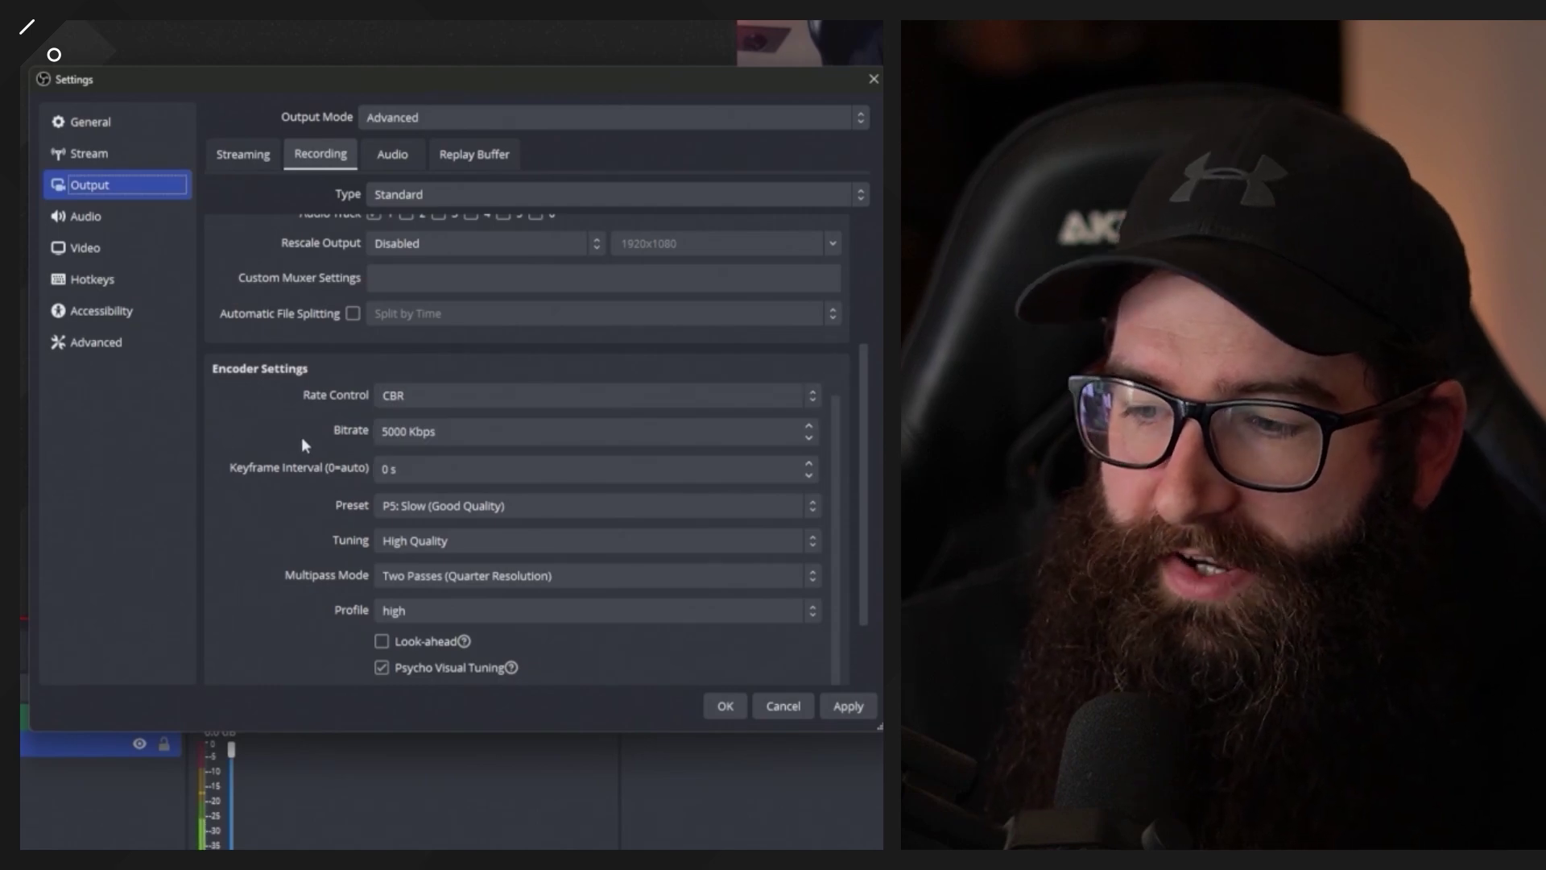
scroll(274, 439, down, 2)
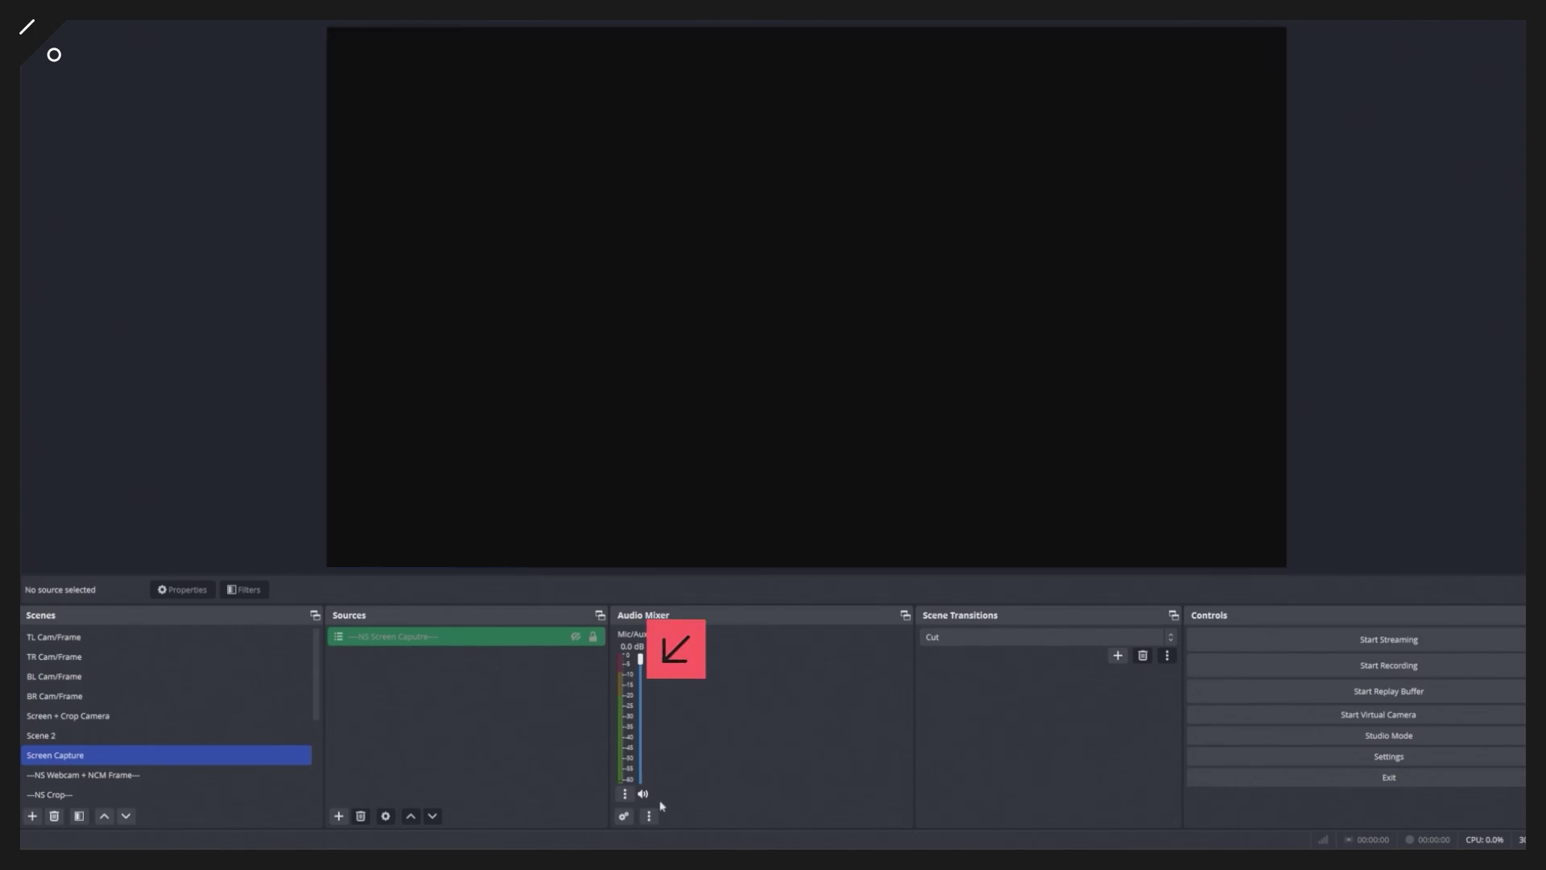
Remove the Mic/Aux source from tracks 2, 3, 5 and 6 in the advanced audio properties
click(625, 818)
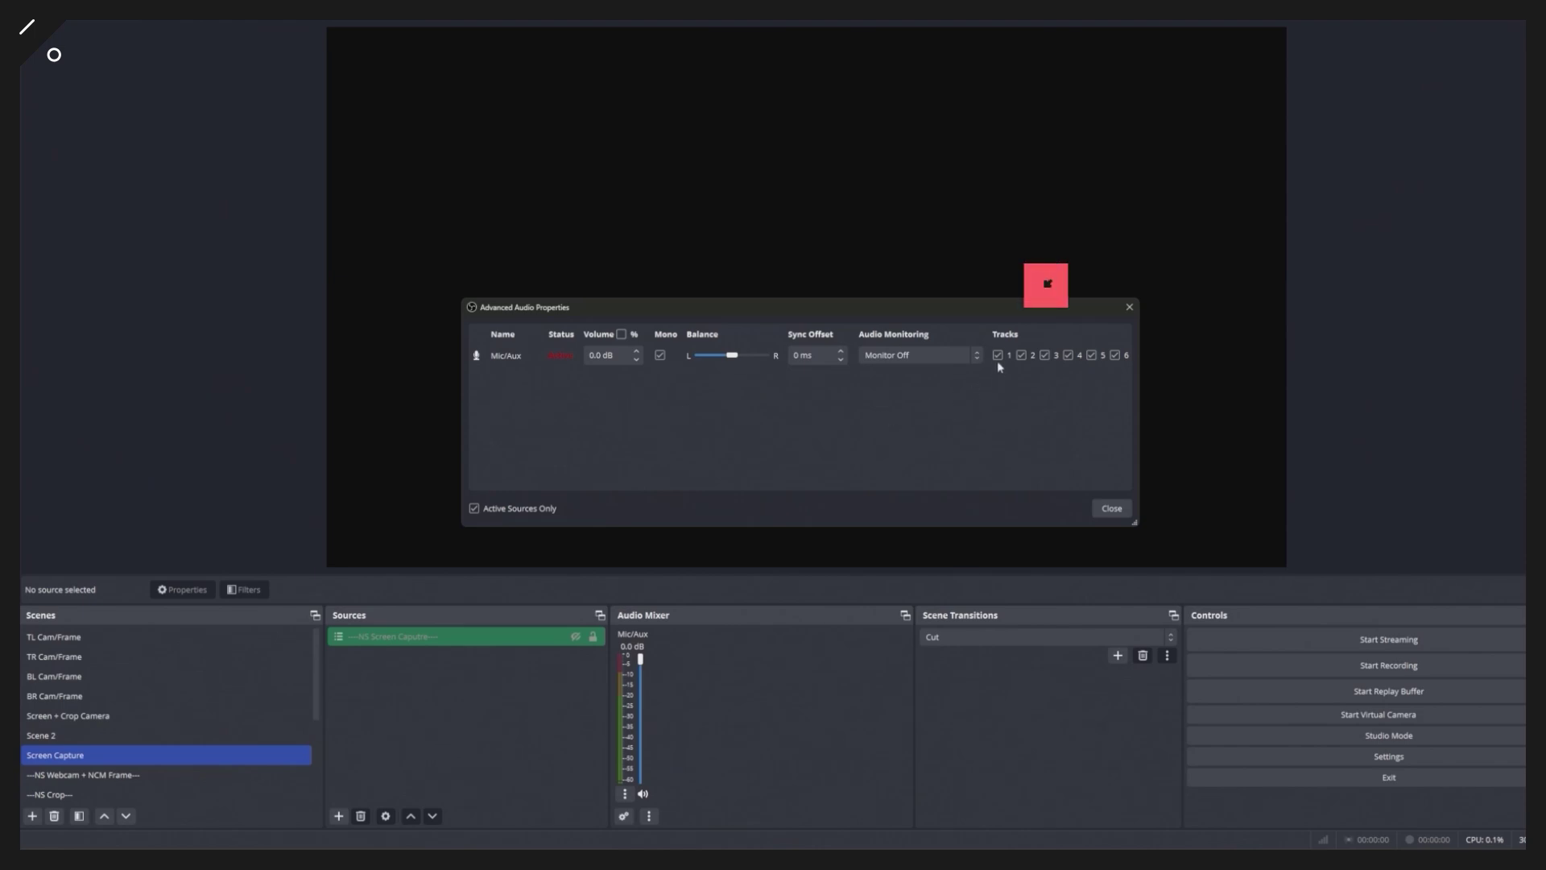
click(1021, 355)
click(1044, 355)
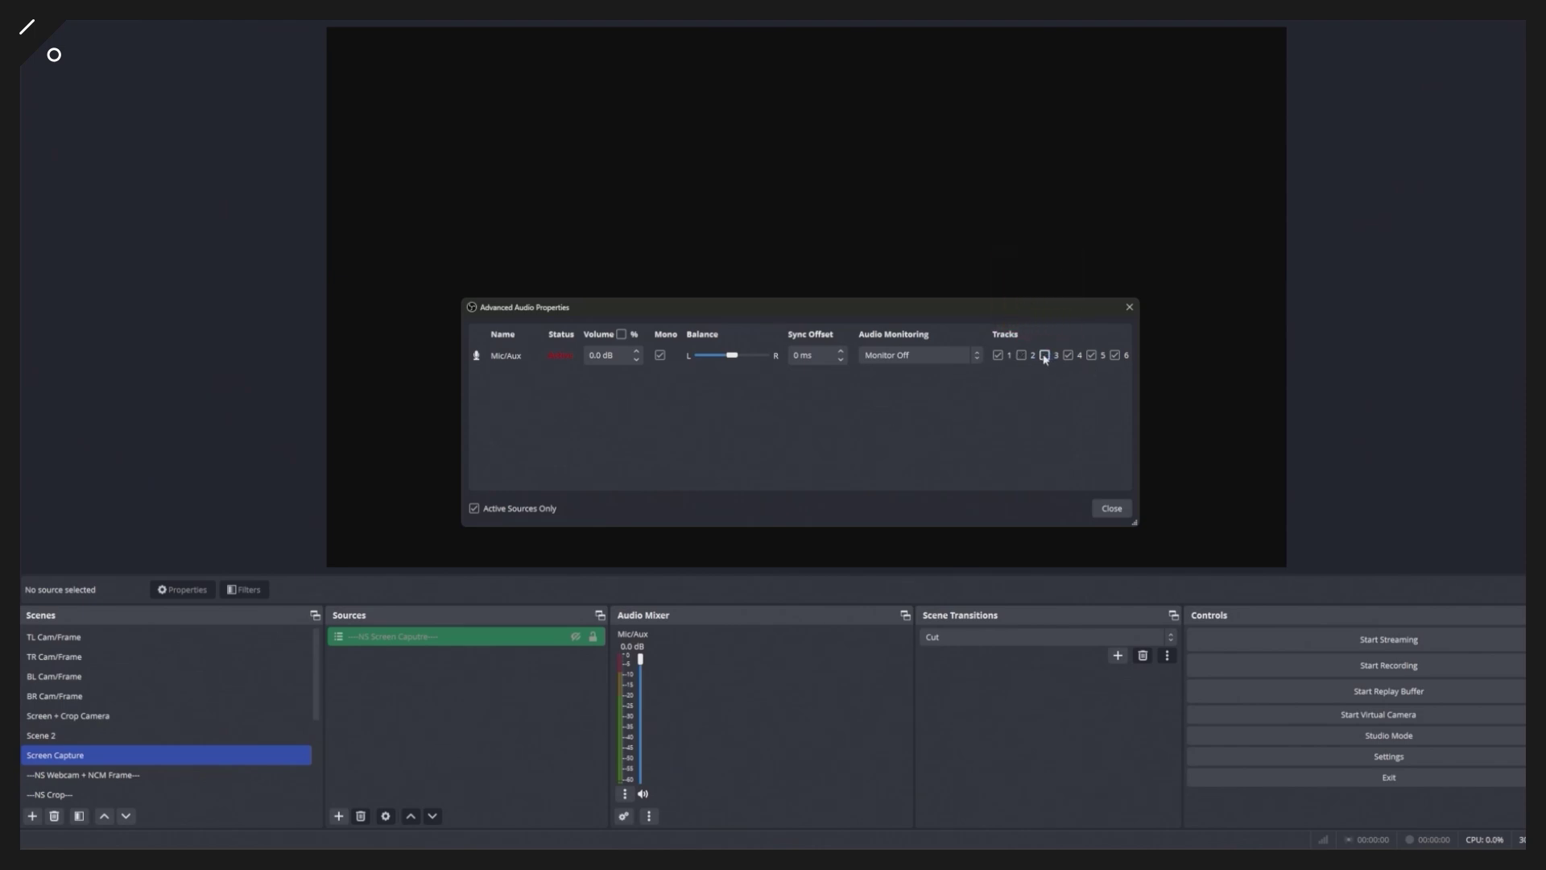
click(1092, 355)
click(1114, 355)
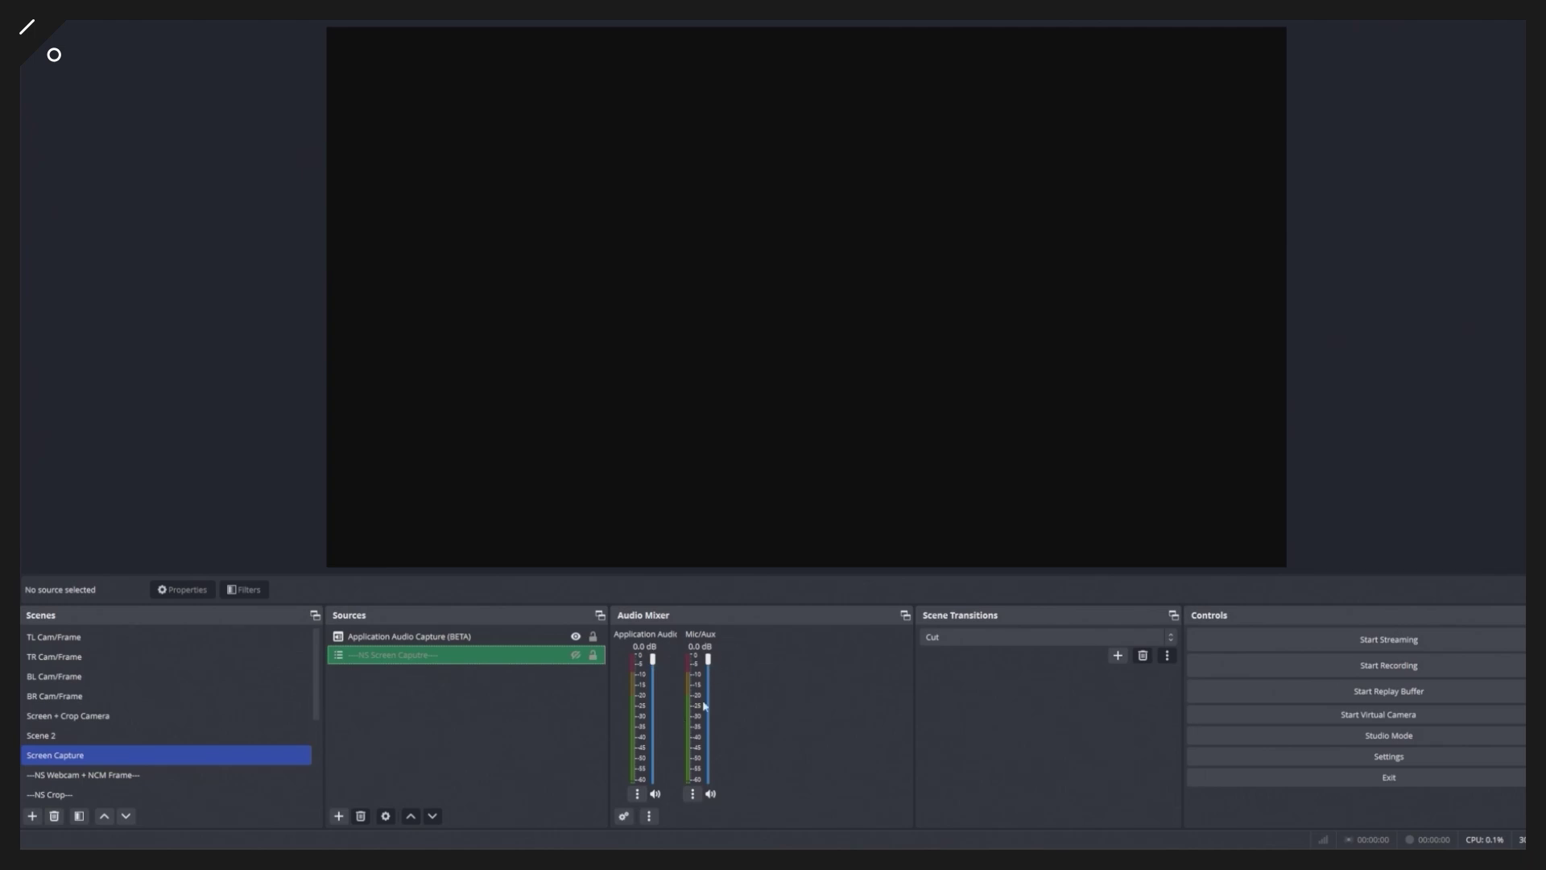
Assign Application Audio Capture to tracks 1 and 3 only, and Mic/Aux to tracks 1 and 2 only, in the advanced audio properties
click(625, 818)
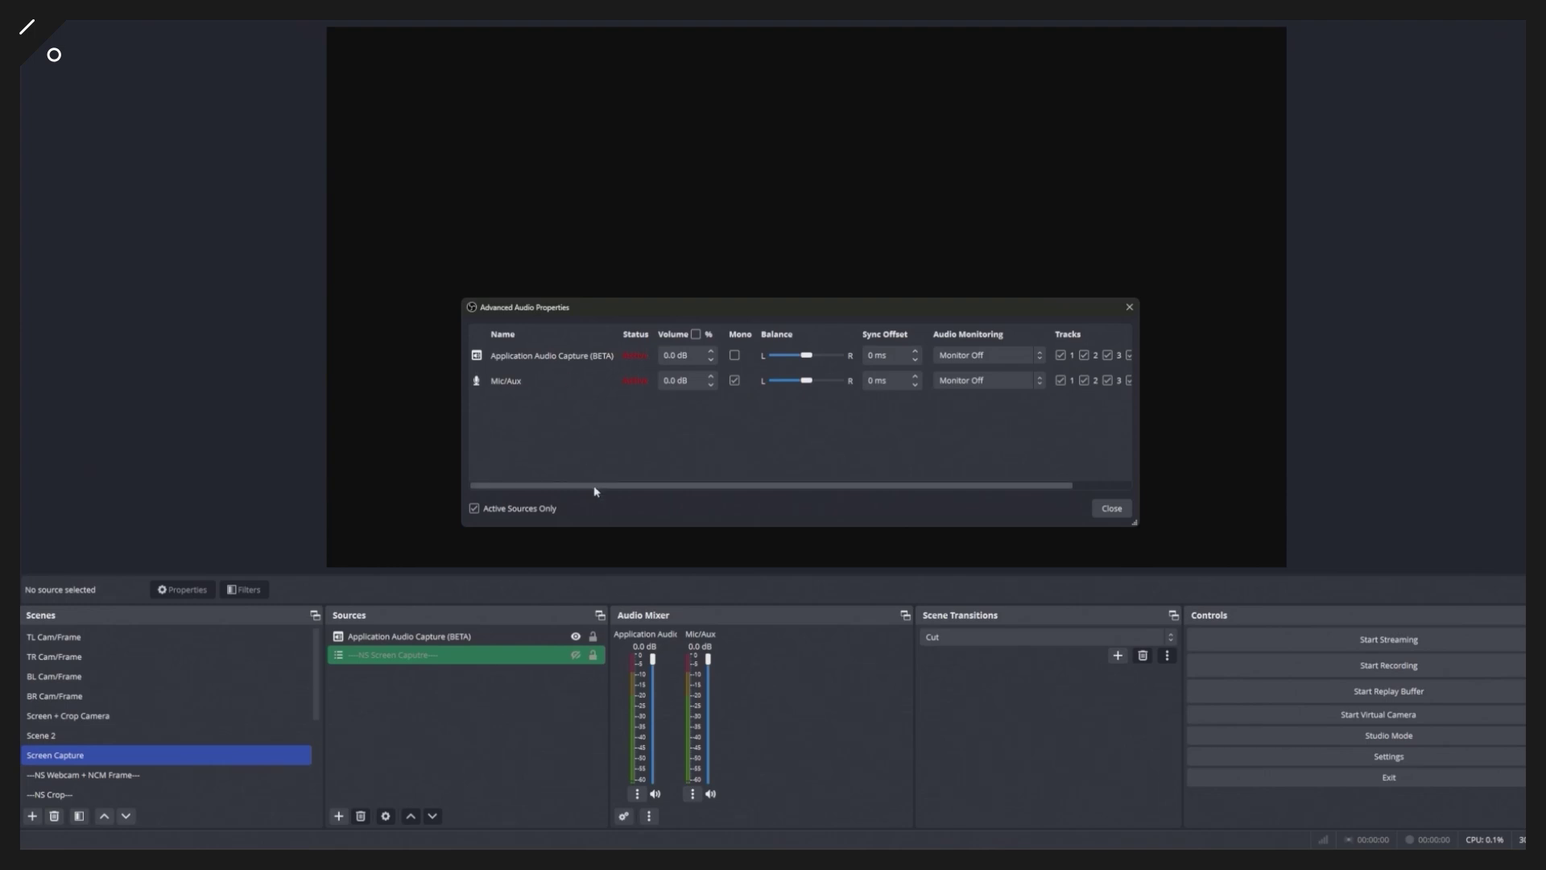
drag(596, 490, 727, 487)
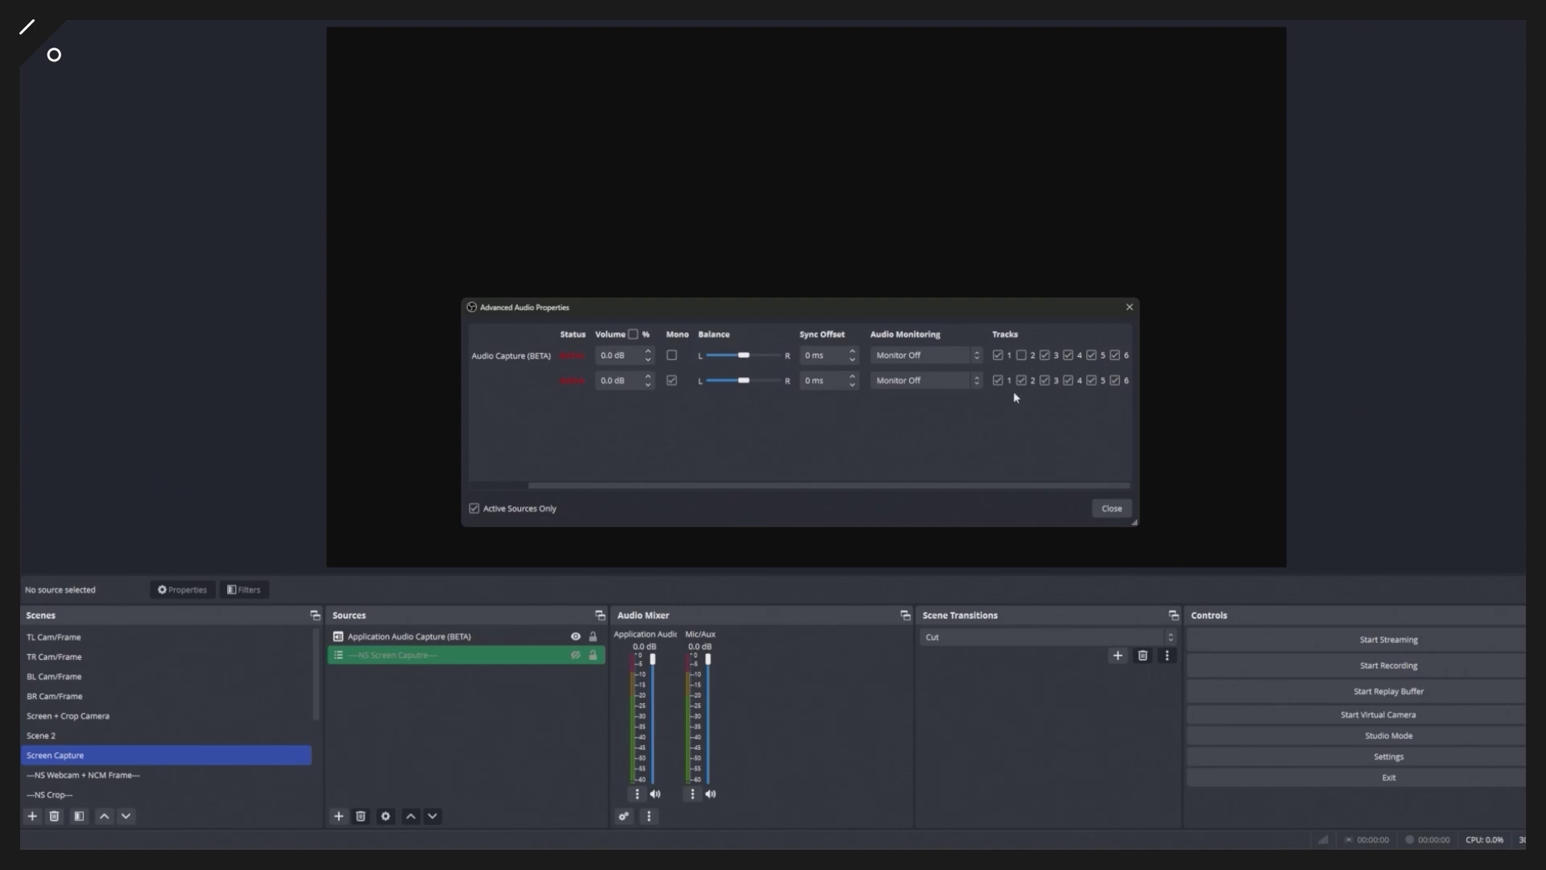
click(1044, 380)
click(1068, 380)
click(1068, 355)
drag(636, 487, 1021, 383)
click(1093, 355)
click(1115, 355)
click(1116, 380)
click(1090, 381)
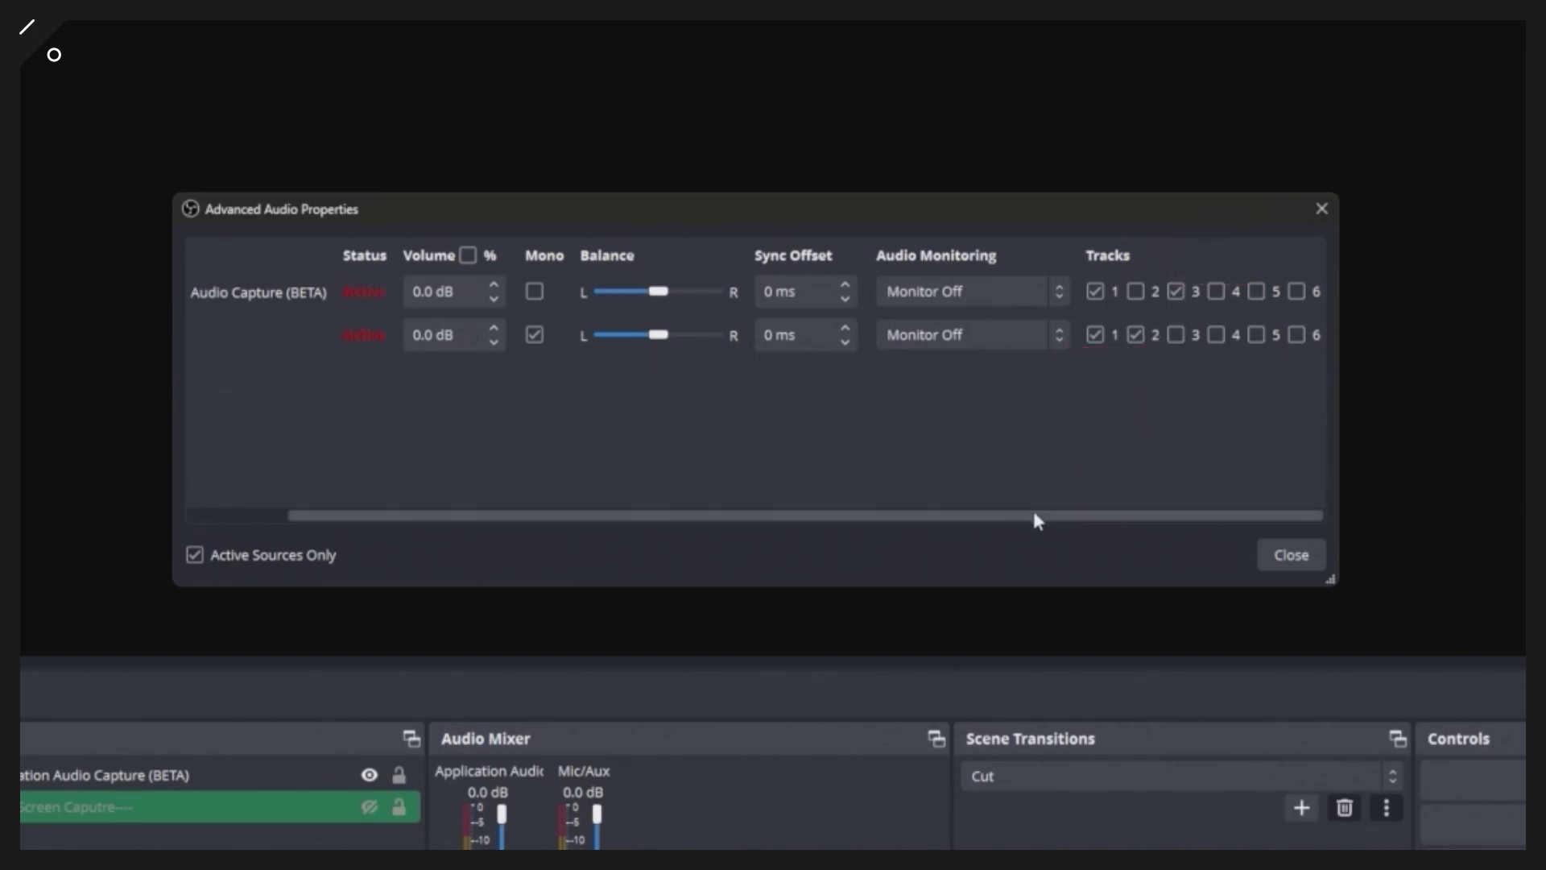
scroll(1037, 519, left, 2)
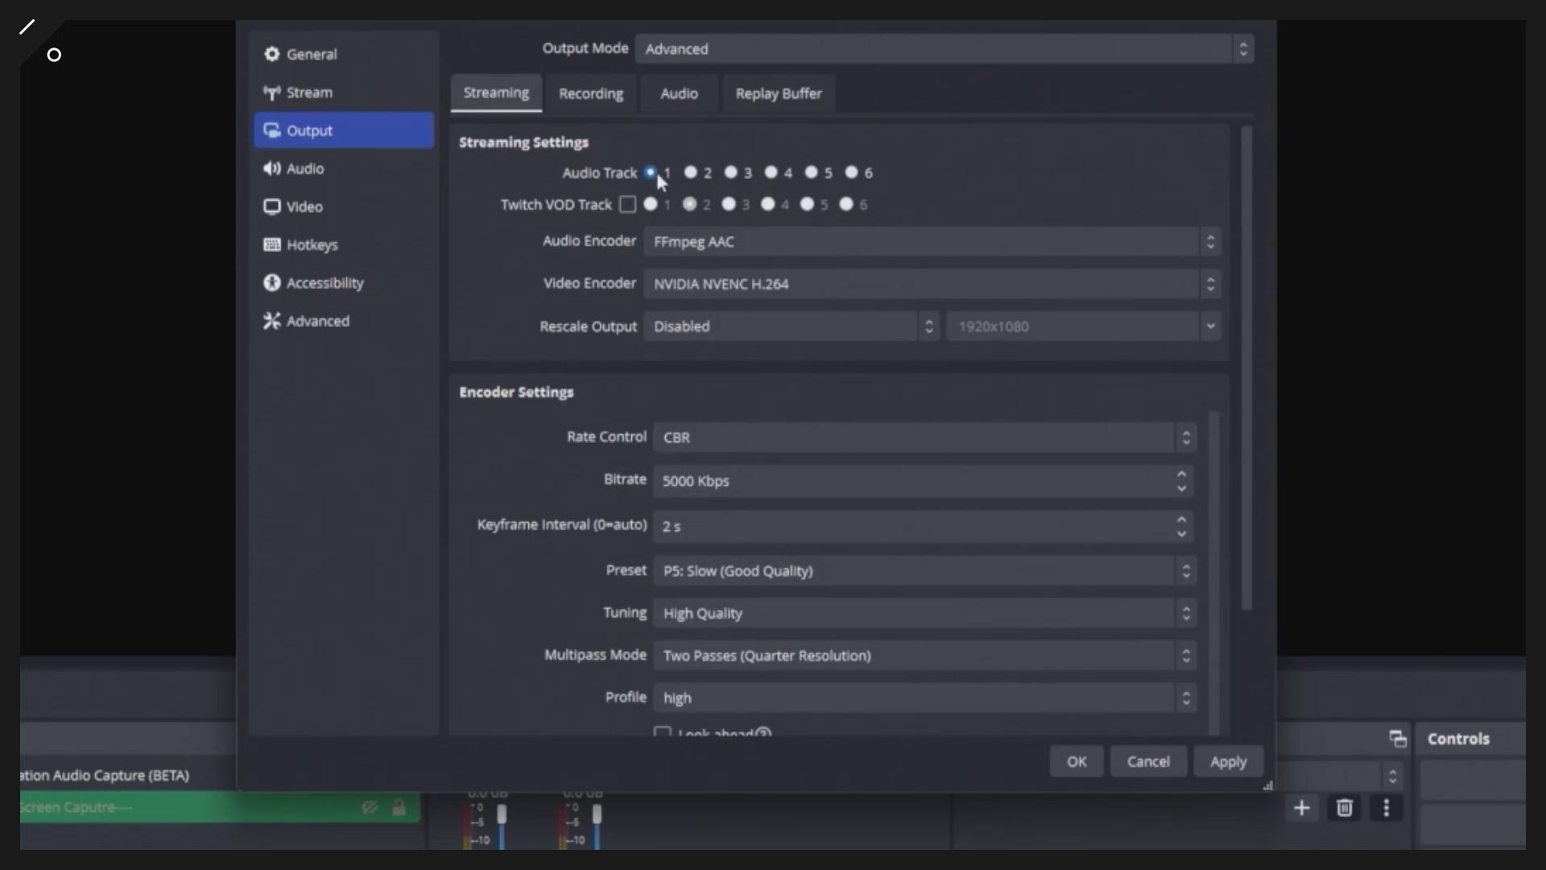
click(691, 172)
click(731, 172)
click(651, 172)
click(691, 173)
click(764, 245)
click(597, 235)
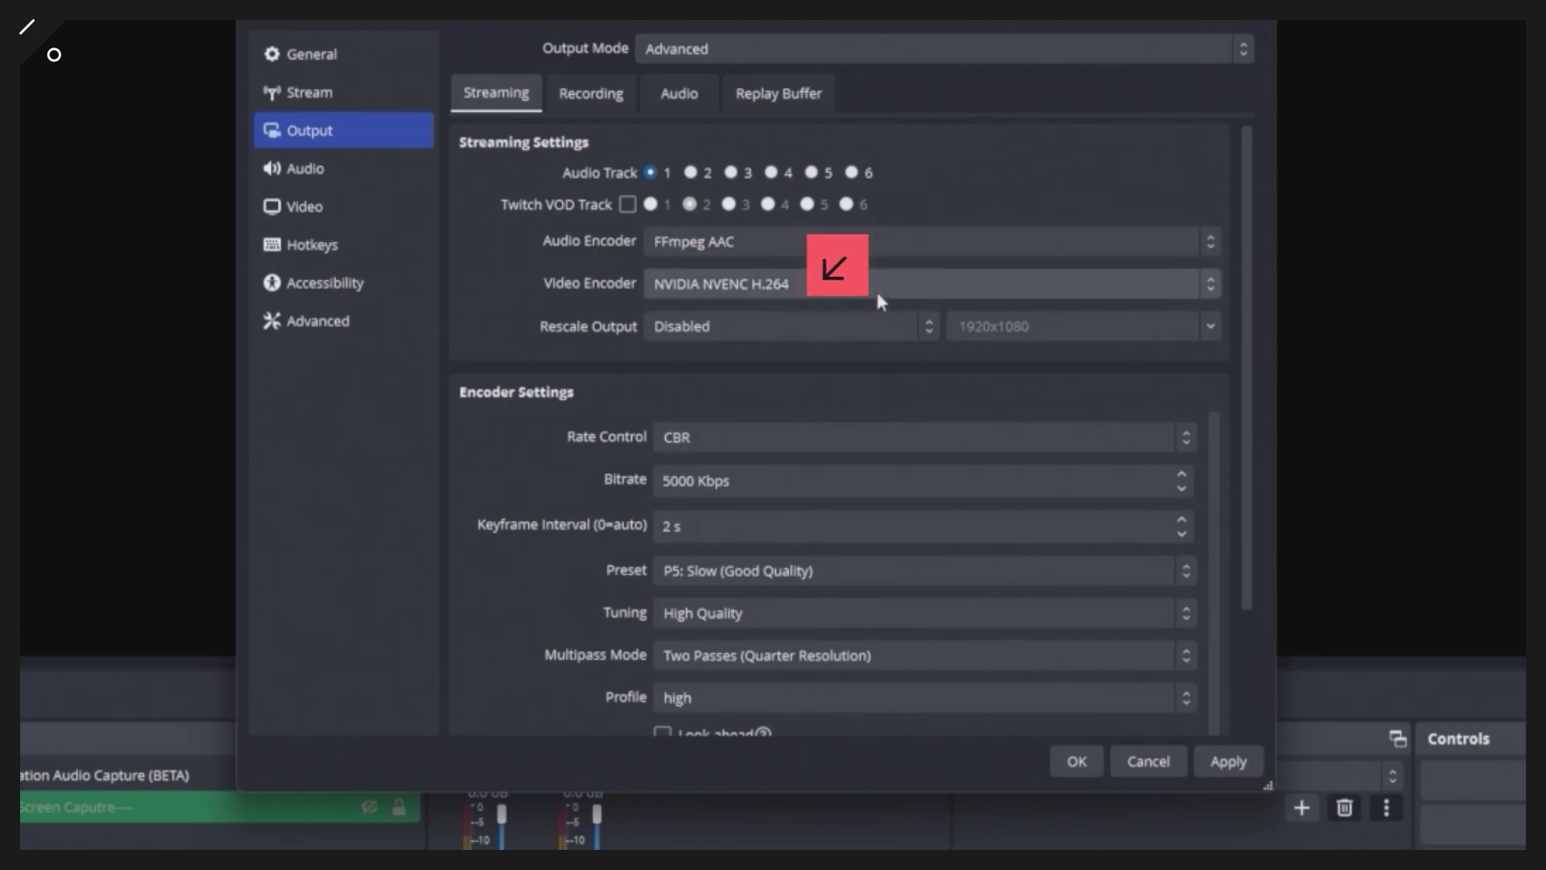
Examine the available video encoders for streaming without changing the NVIDIA NVENC H.264 selection
click(830, 290)
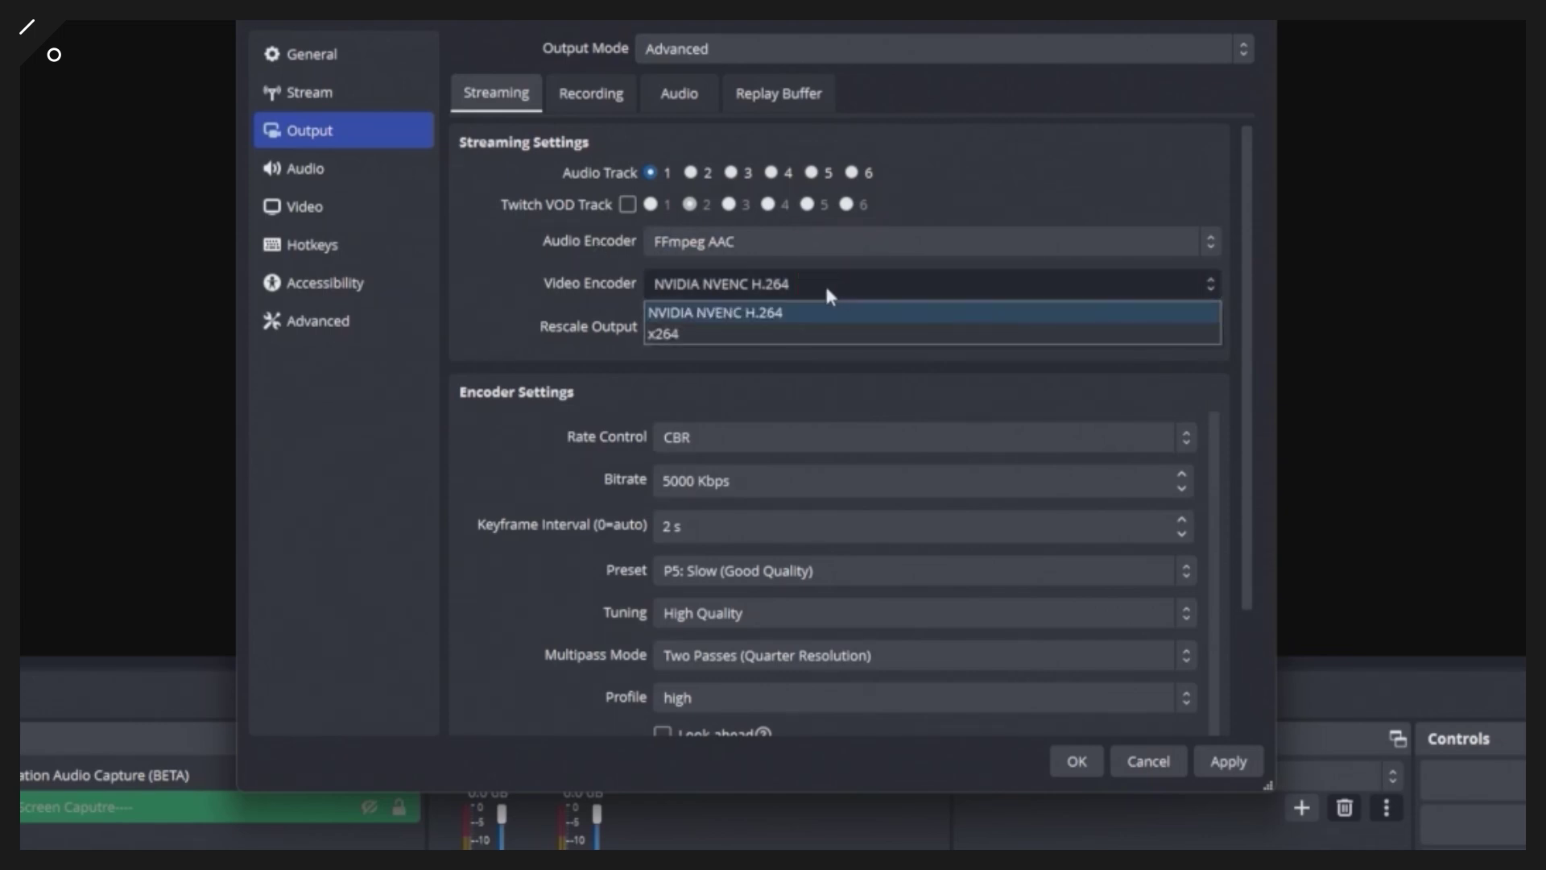
click(827, 288)
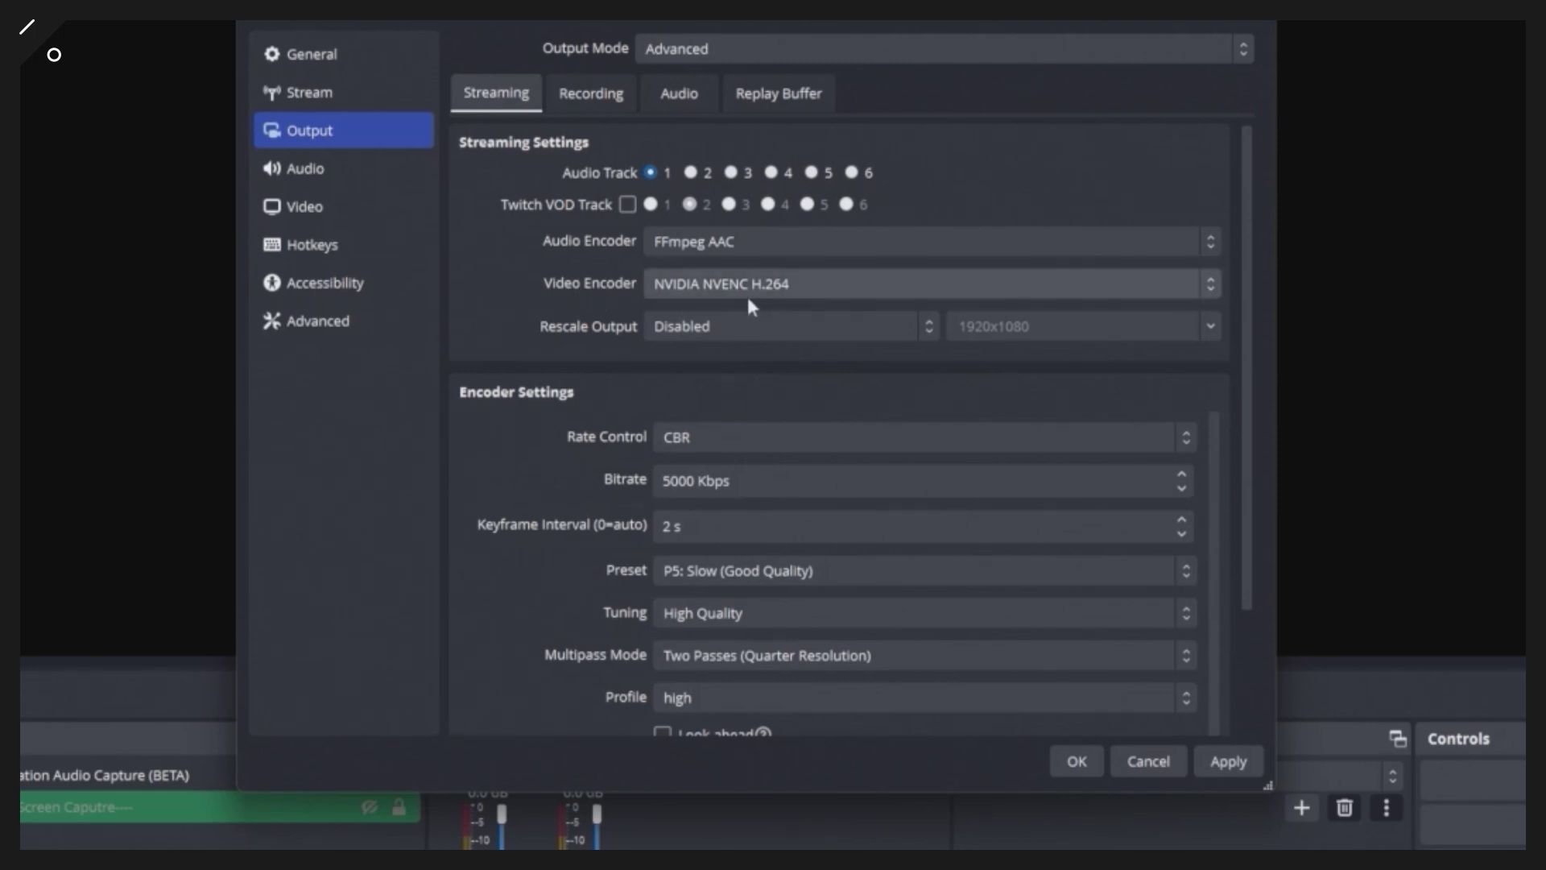
click(829, 287)
click(828, 282)
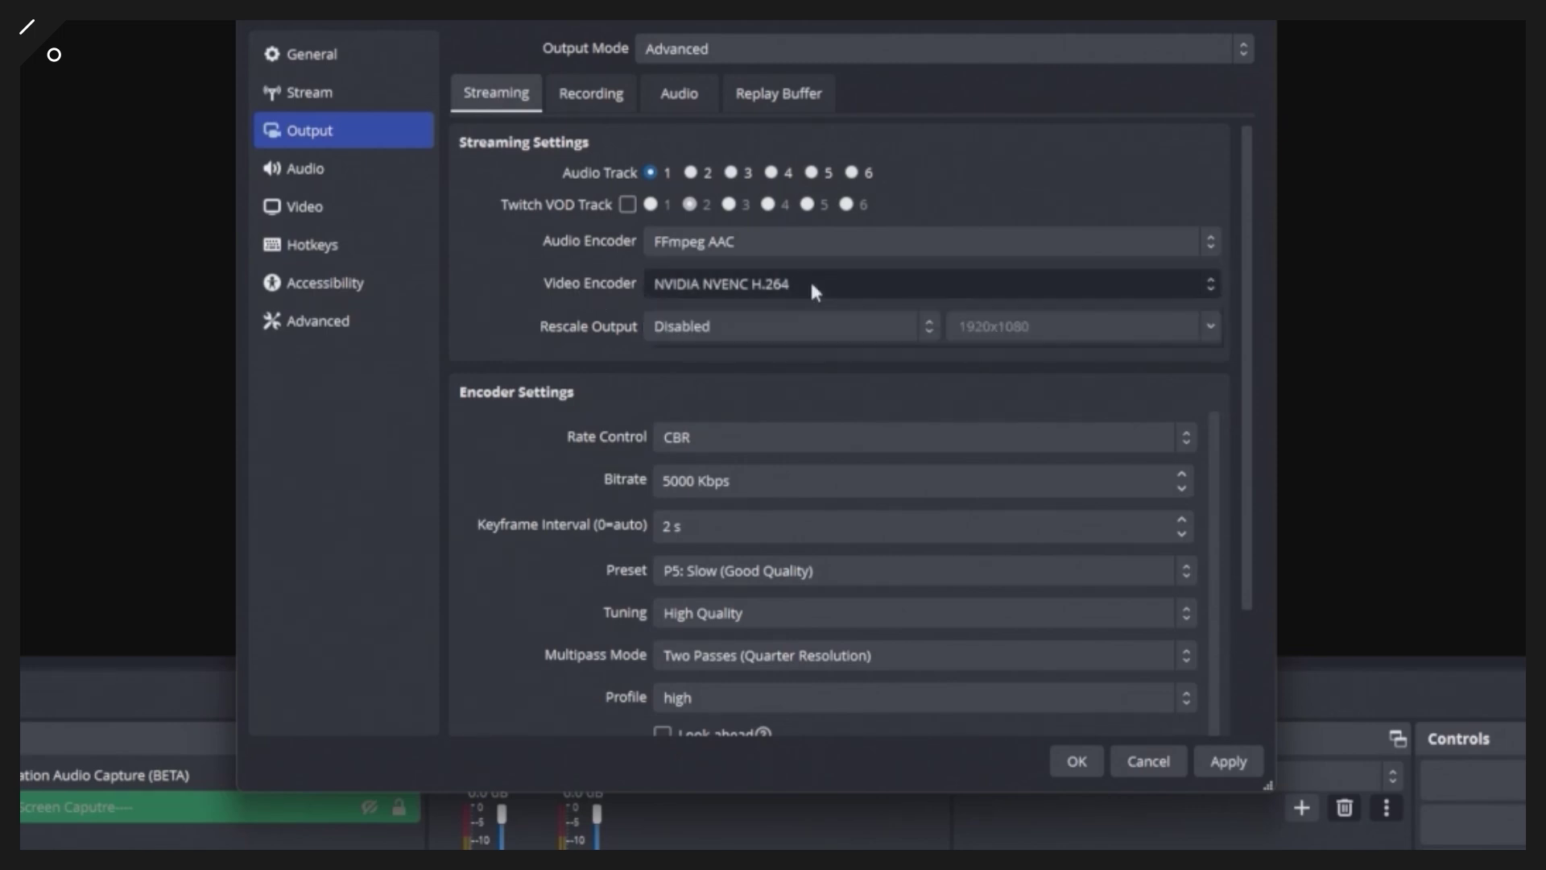
click(811, 284)
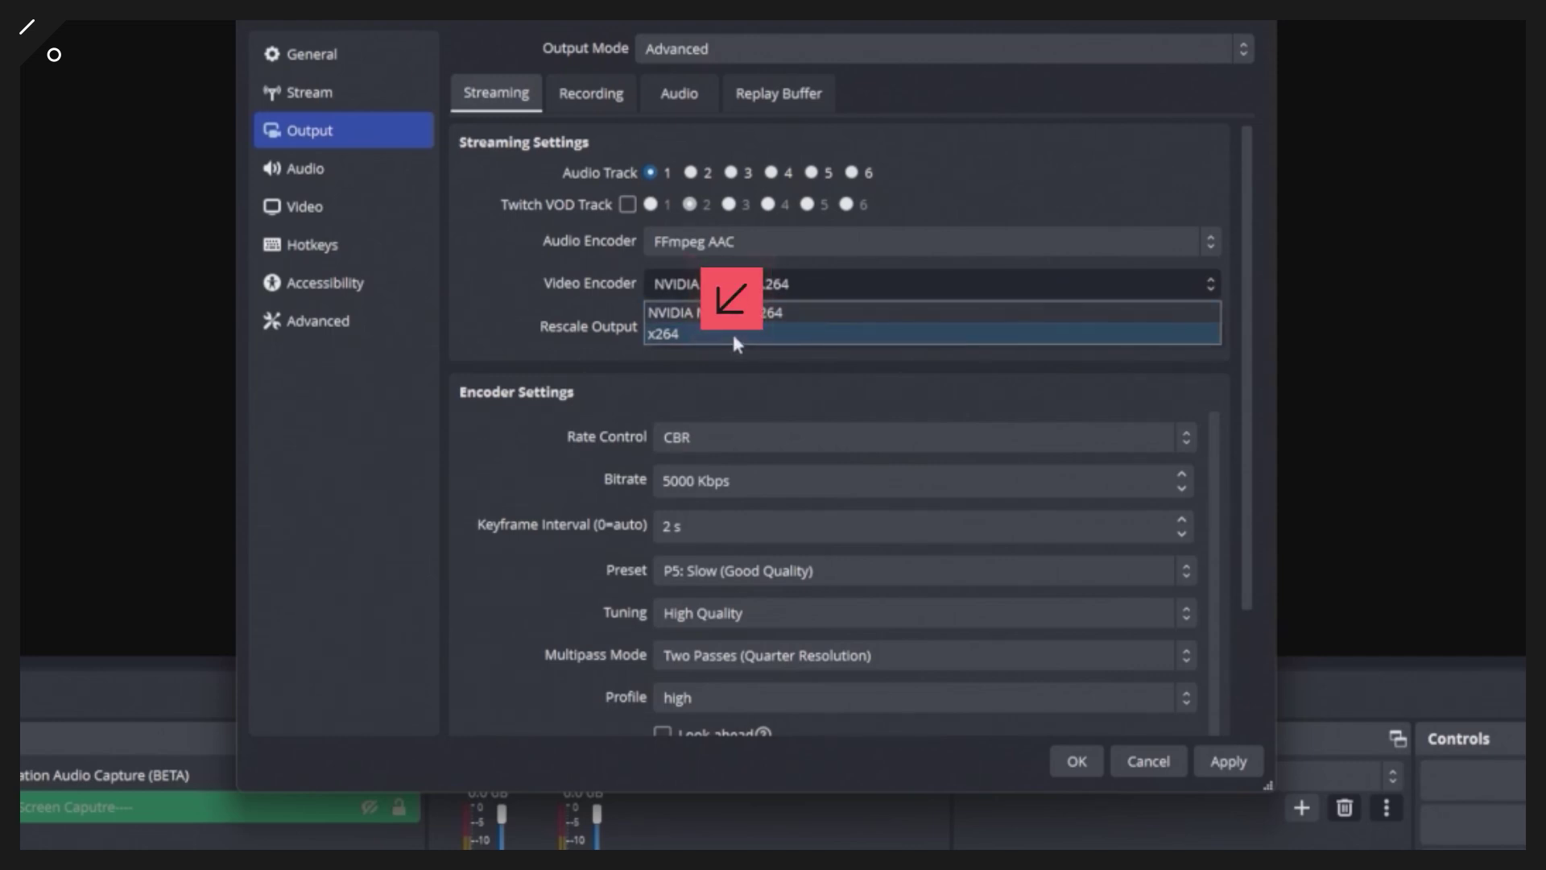
click(577, 288)
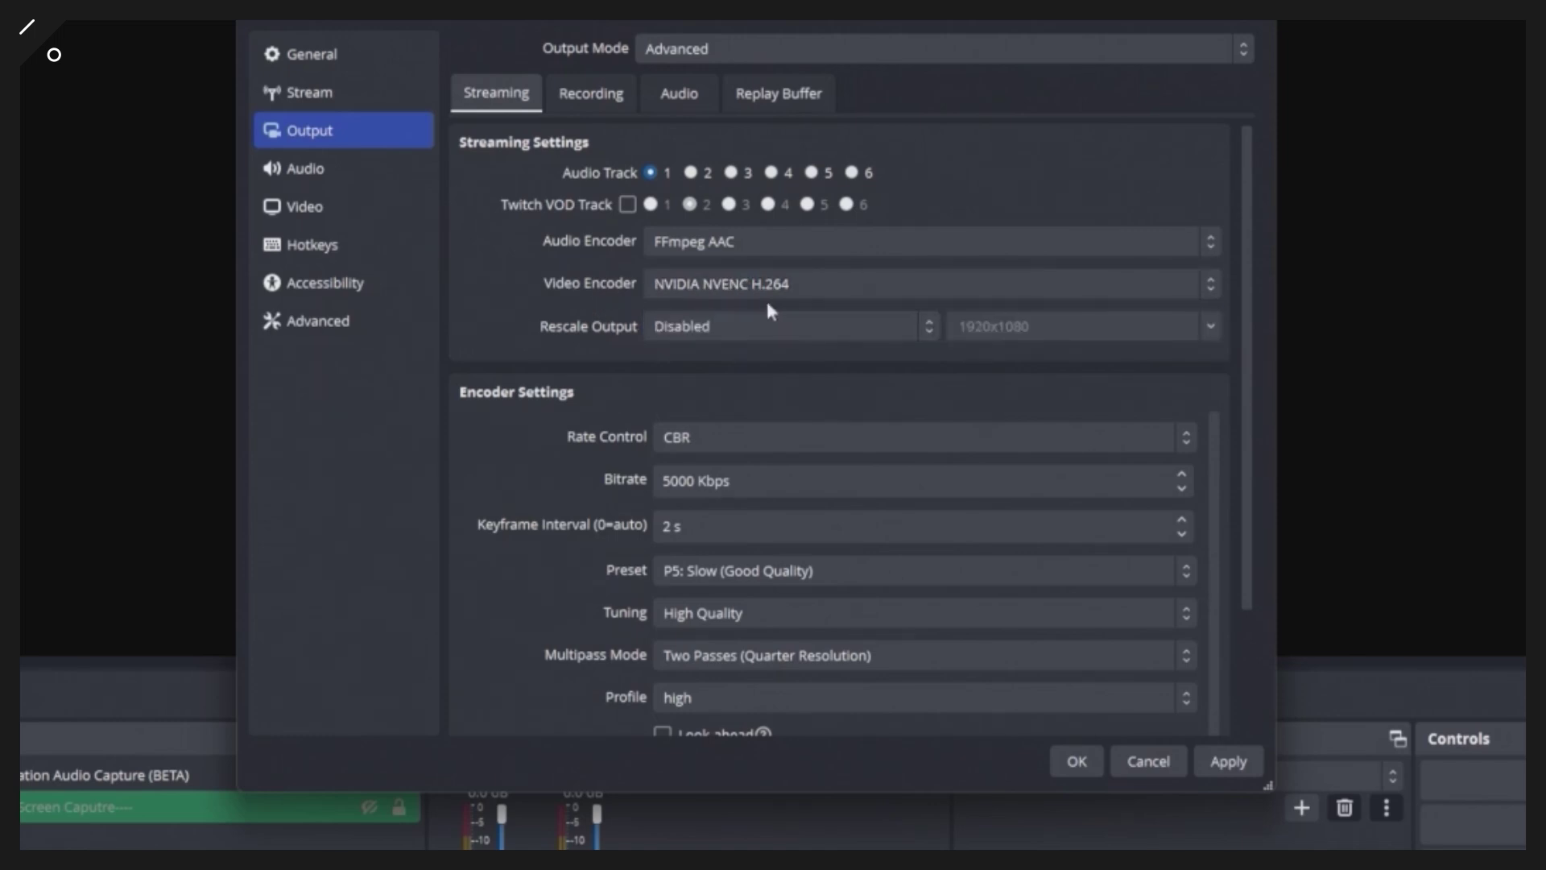
Compare the streaming encoder settings with the resolution and bitrate in the NVIDIA NVENC 1080p 30fps specs
scroll(564, 306, down, 2)
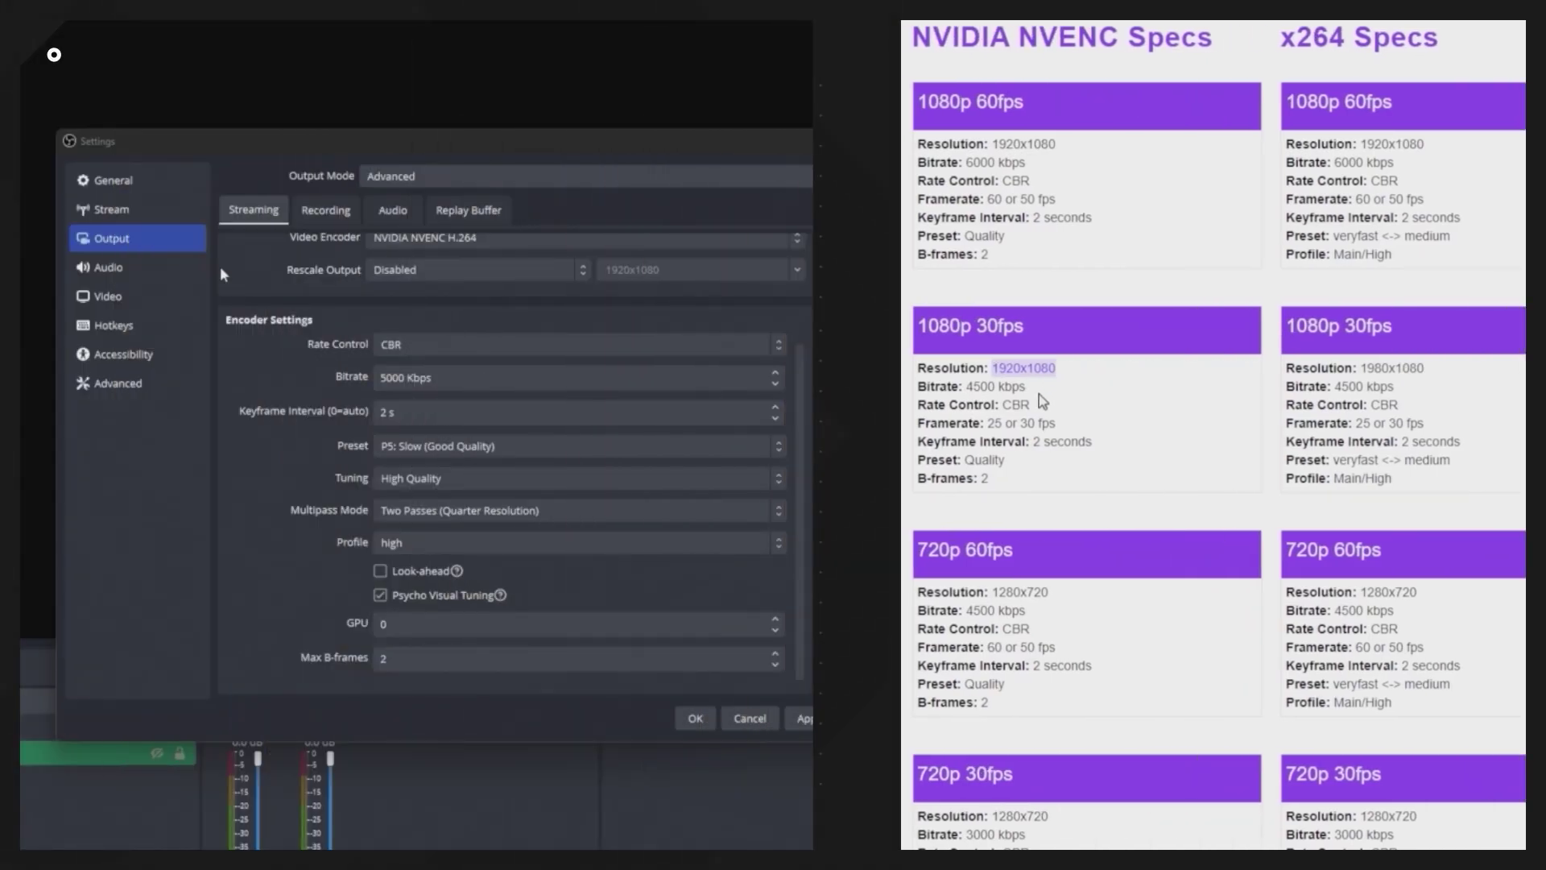
drag(475, 385, 384, 395)
click(976, 400)
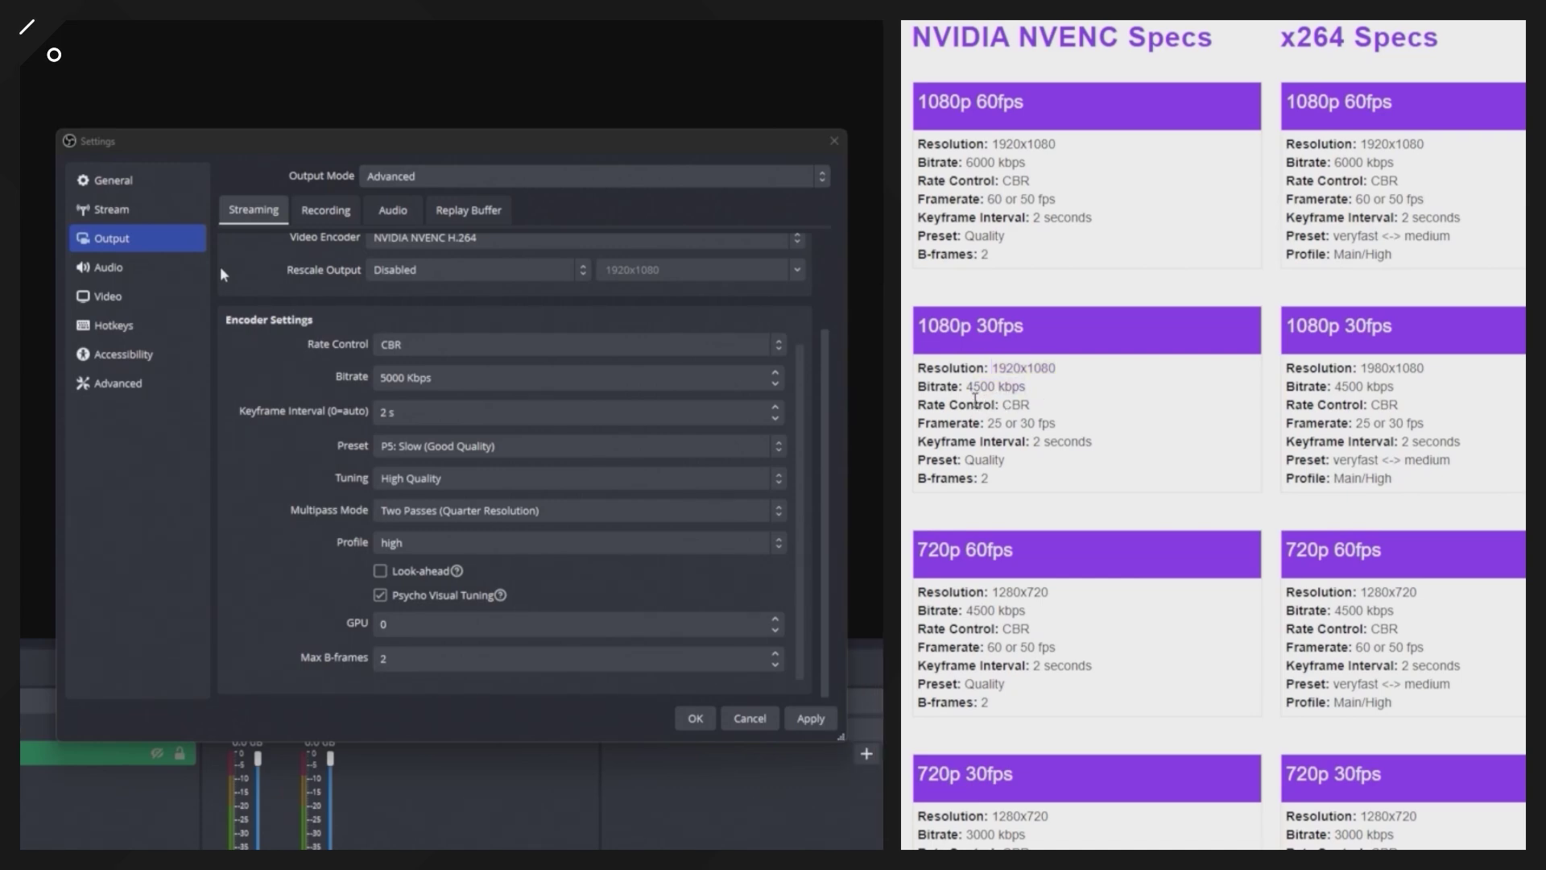
Check the canvas and output resolutions and the common FPS values in the video settings
click(135, 299)
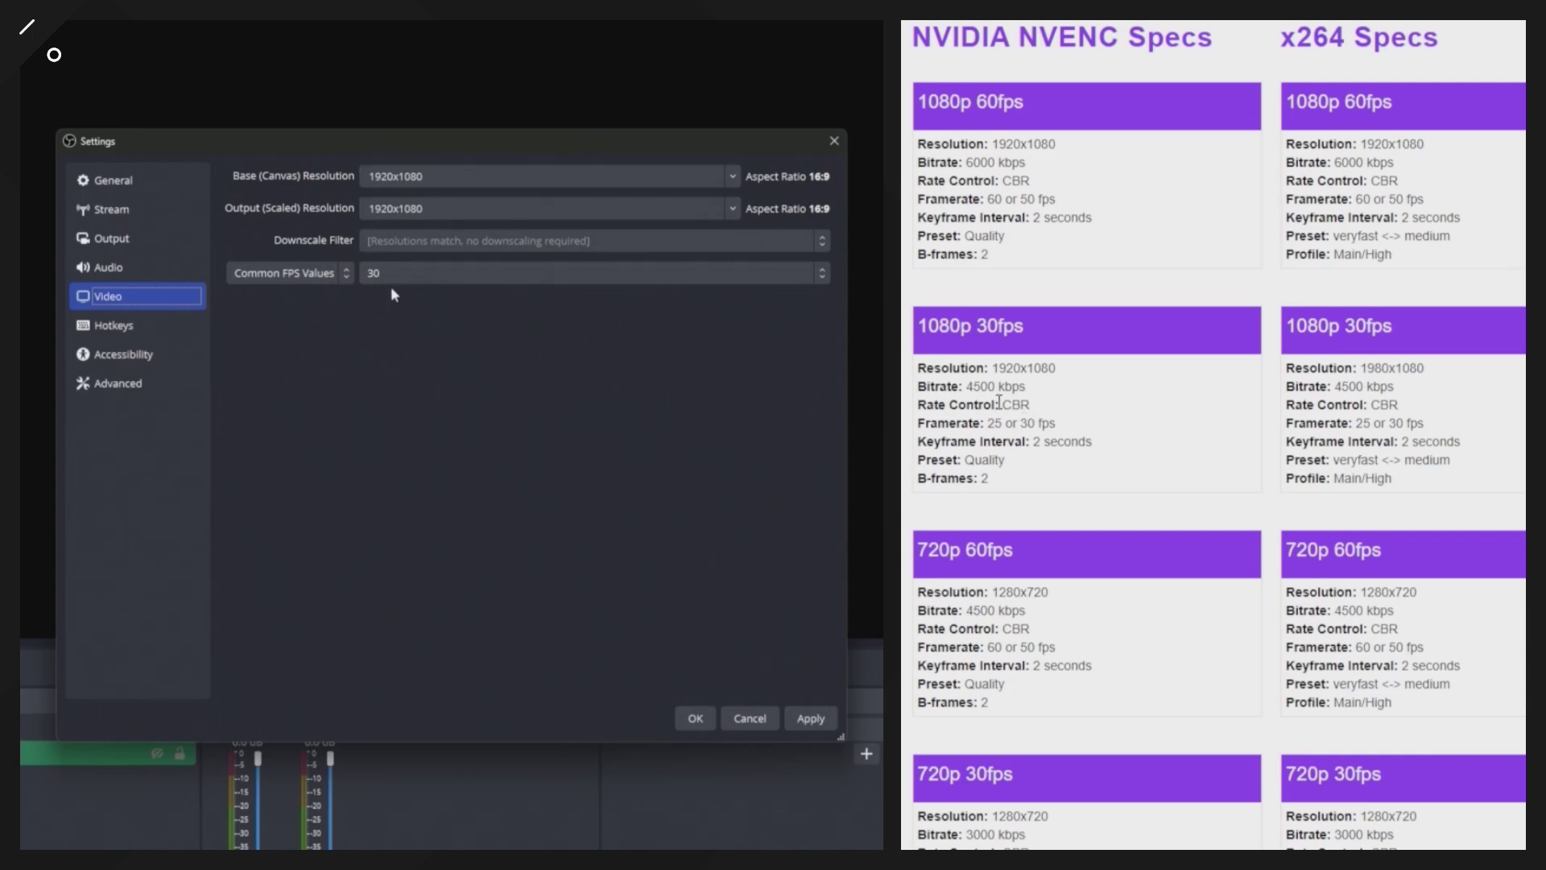
click(413, 278)
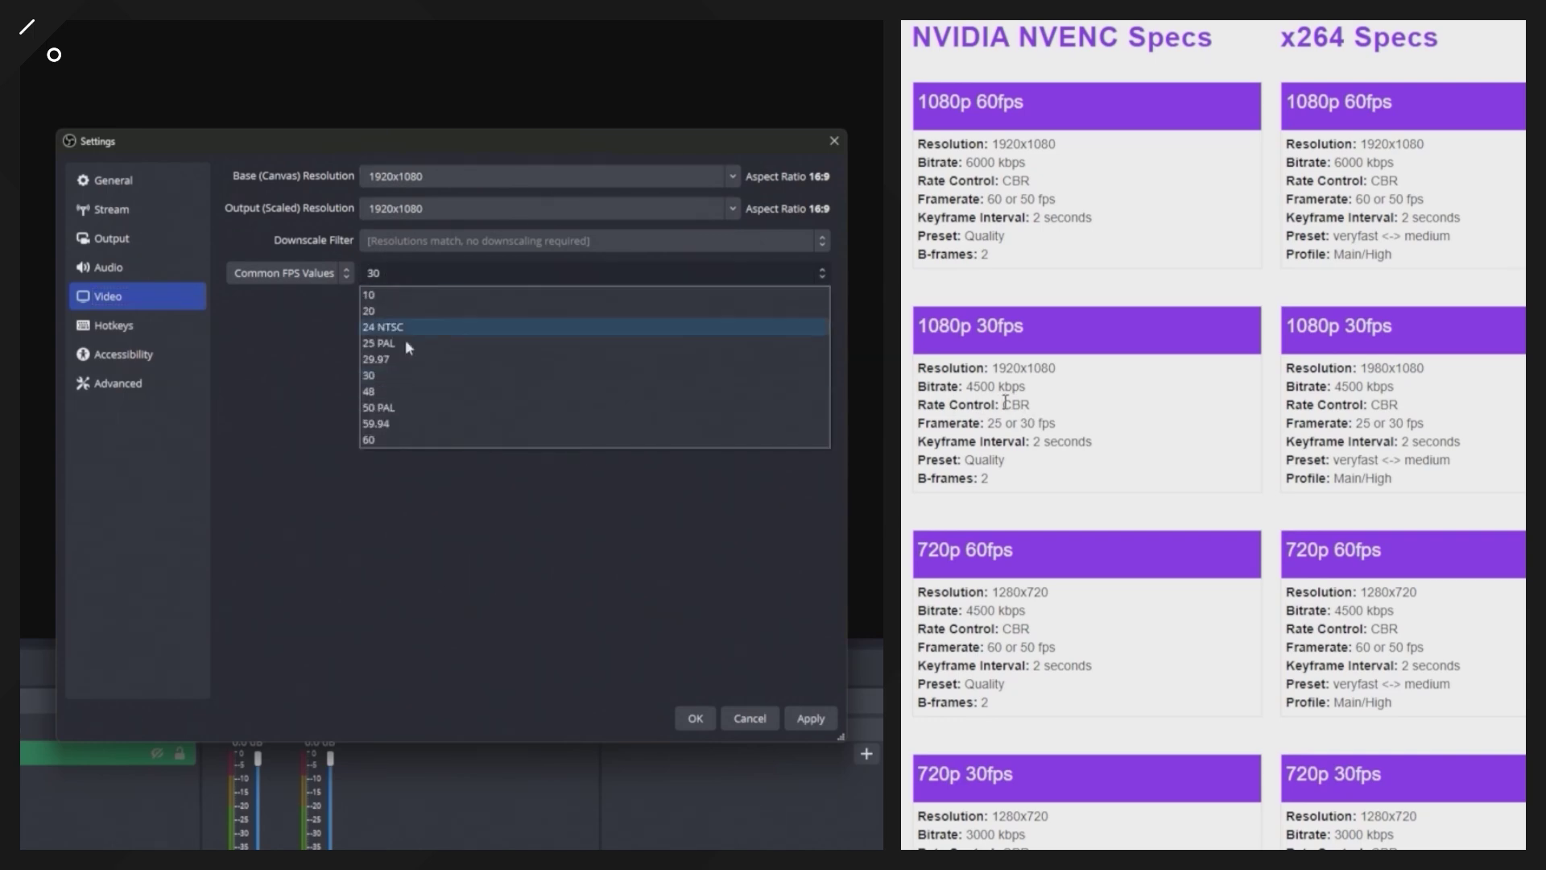
click(448, 510)
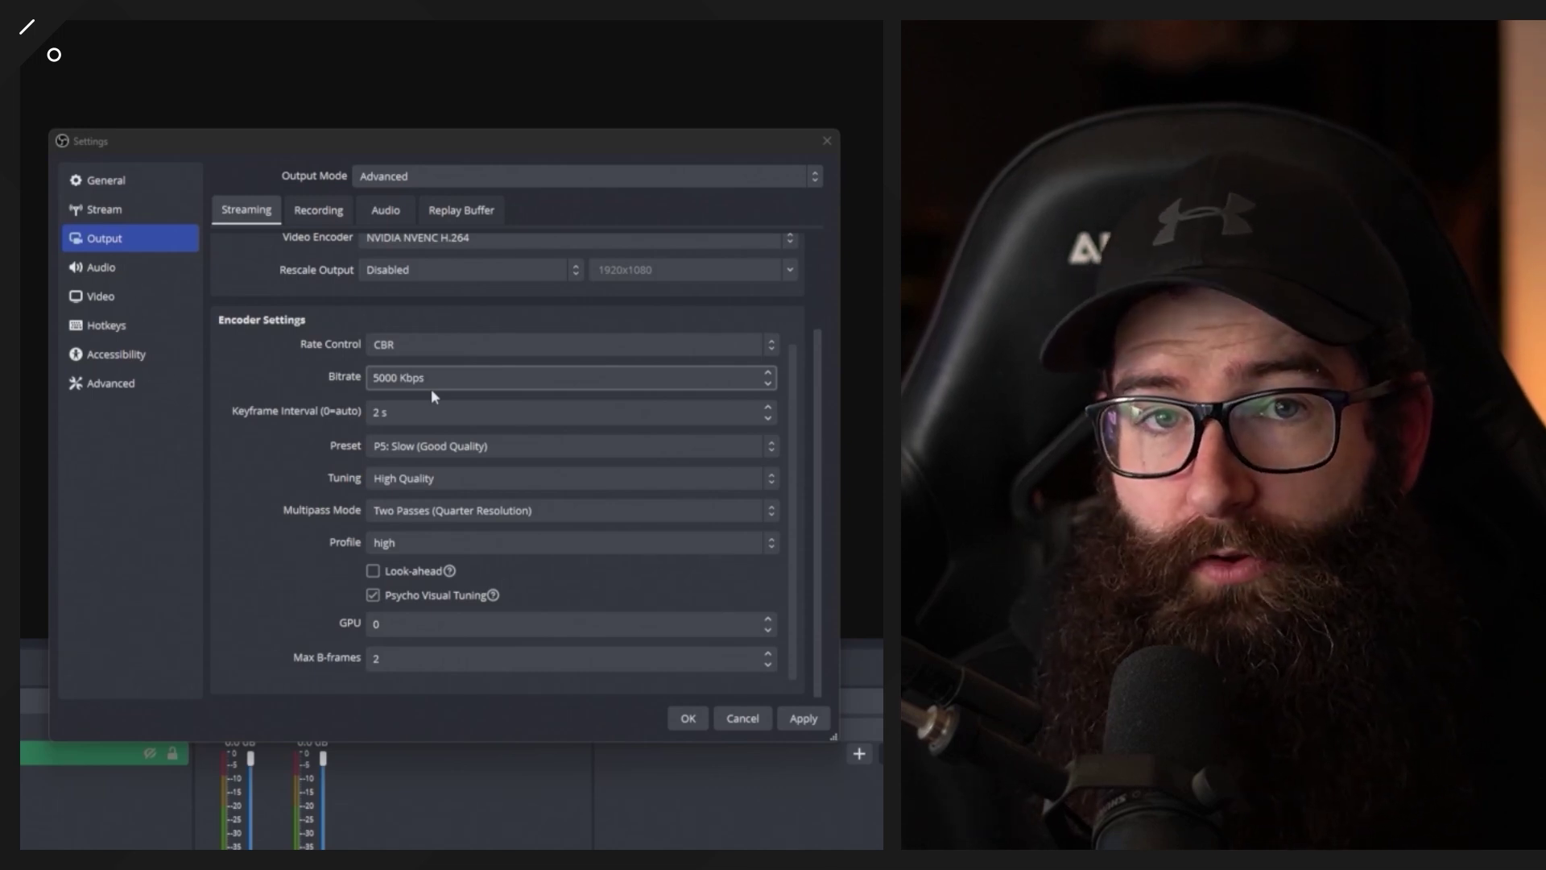
Enable Look-ahead in the streaming encoder settings
click(432, 389)
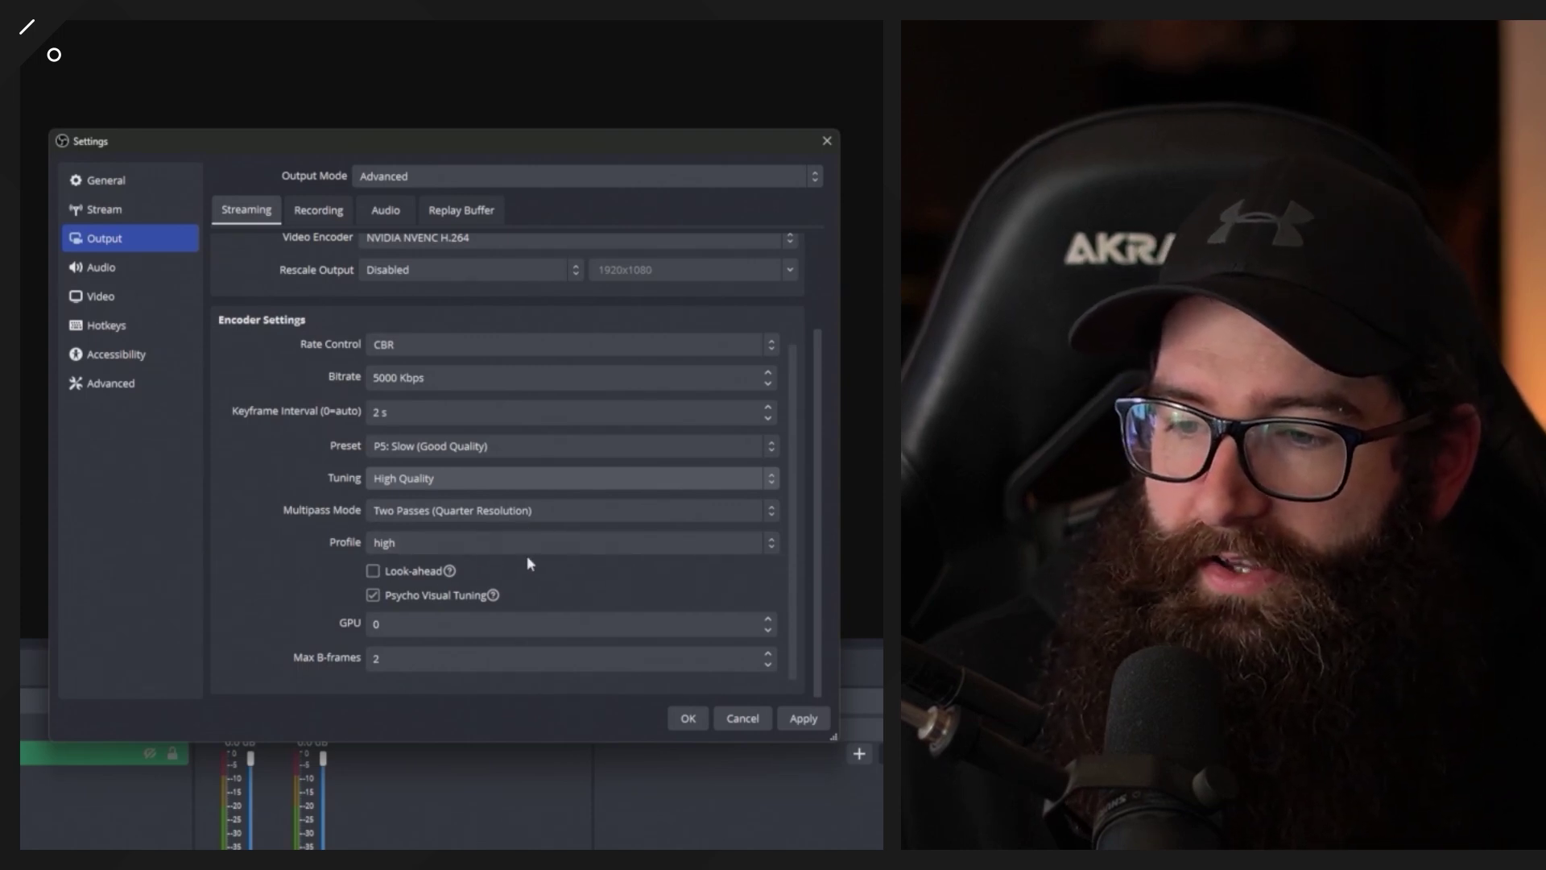
click(373, 572)
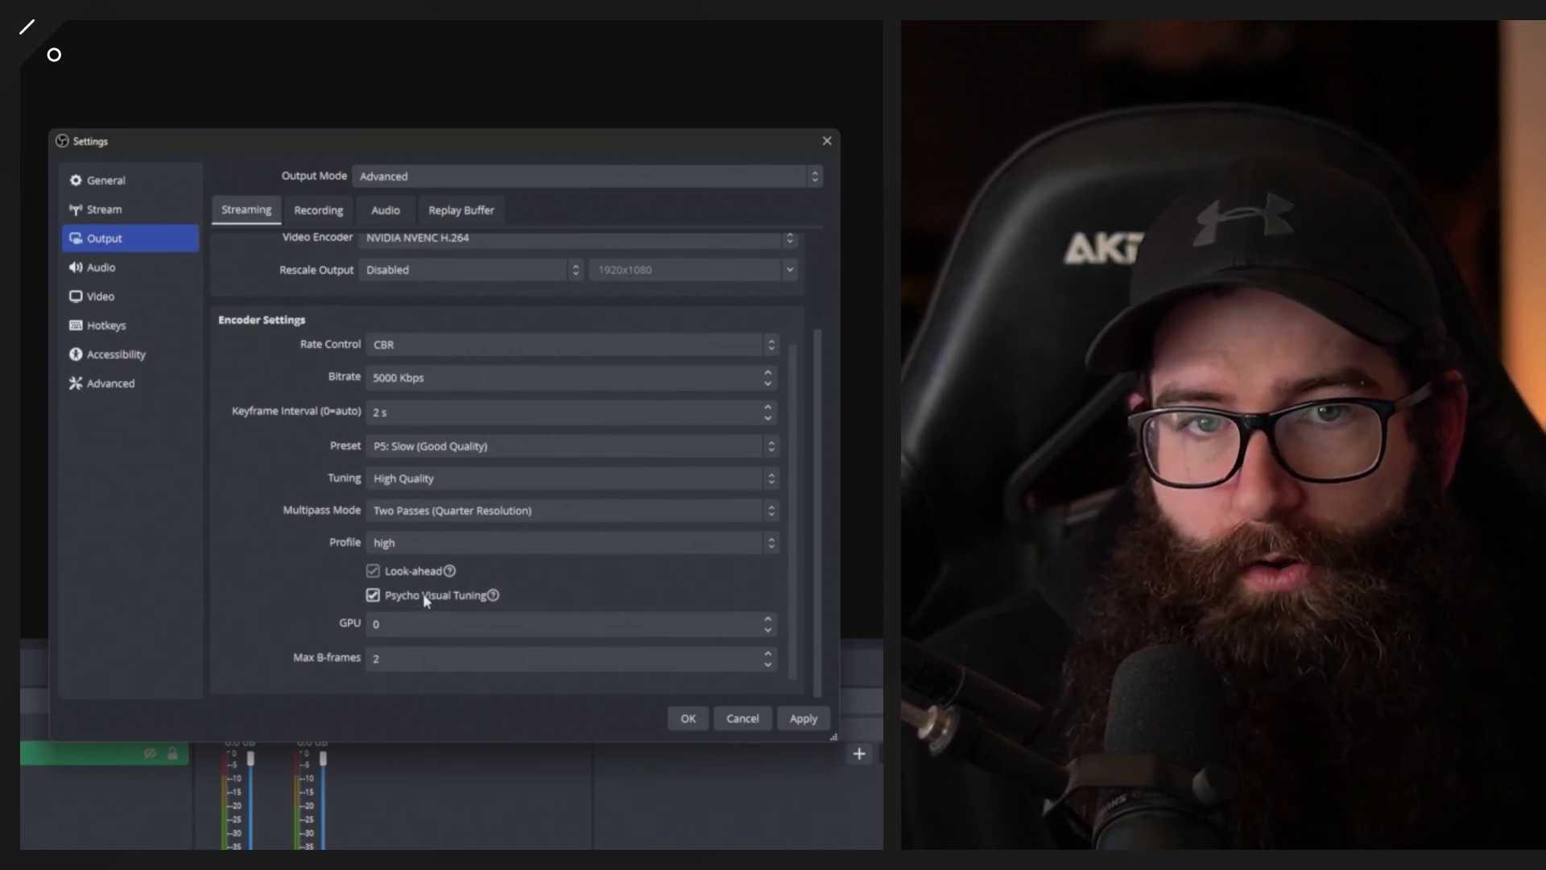
mouse_move(425, 598)
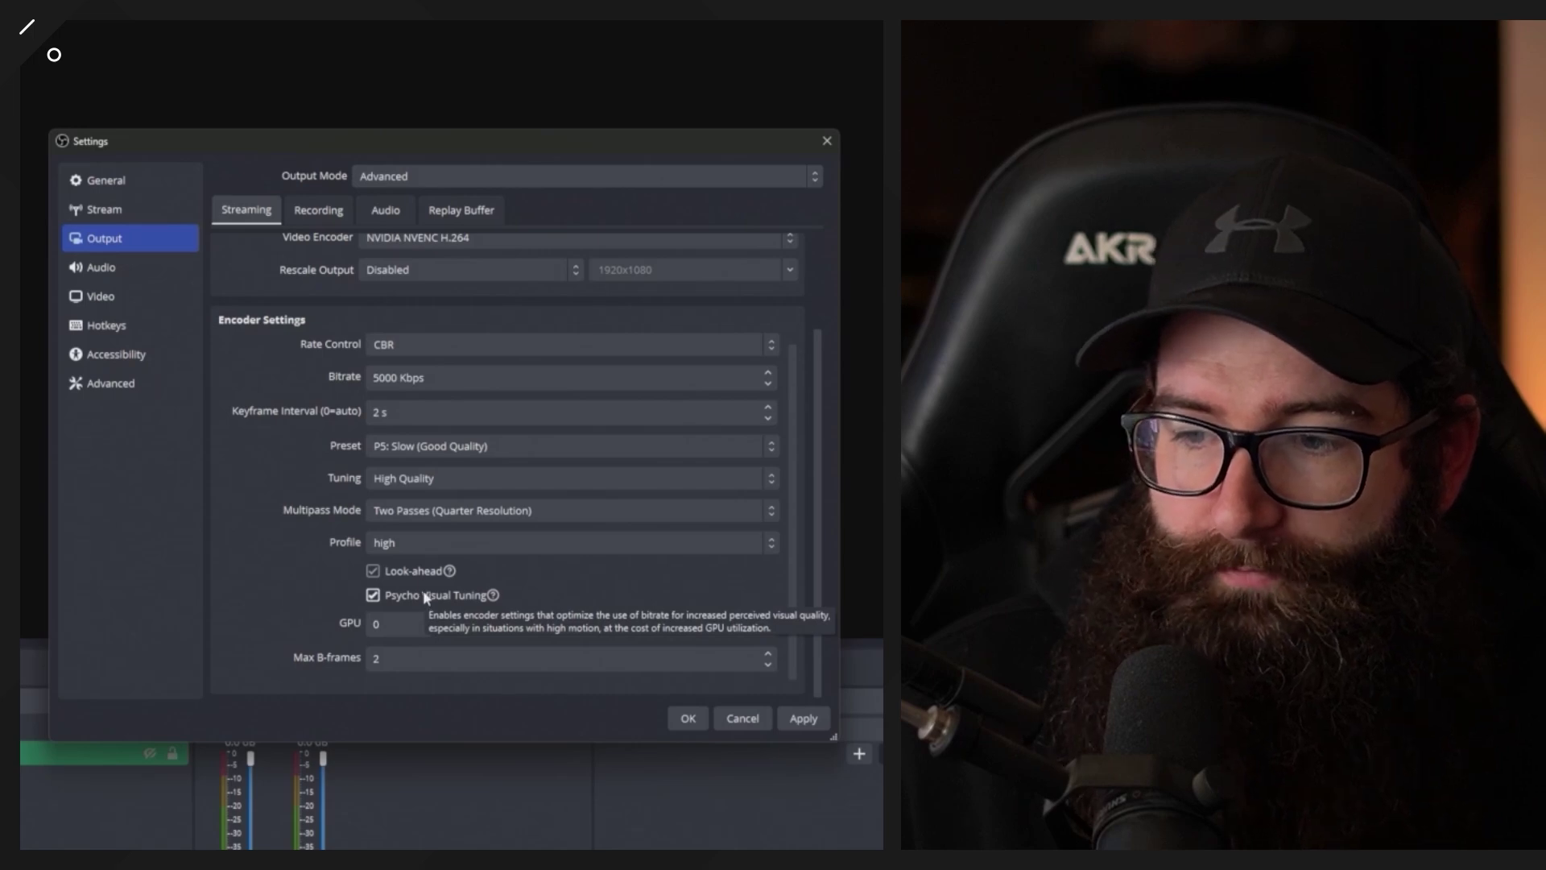
Turn off Look-ahead and toggle Psycho Visual Tuning in the streaming encoder settings
click(373, 570)
click(373, 594)
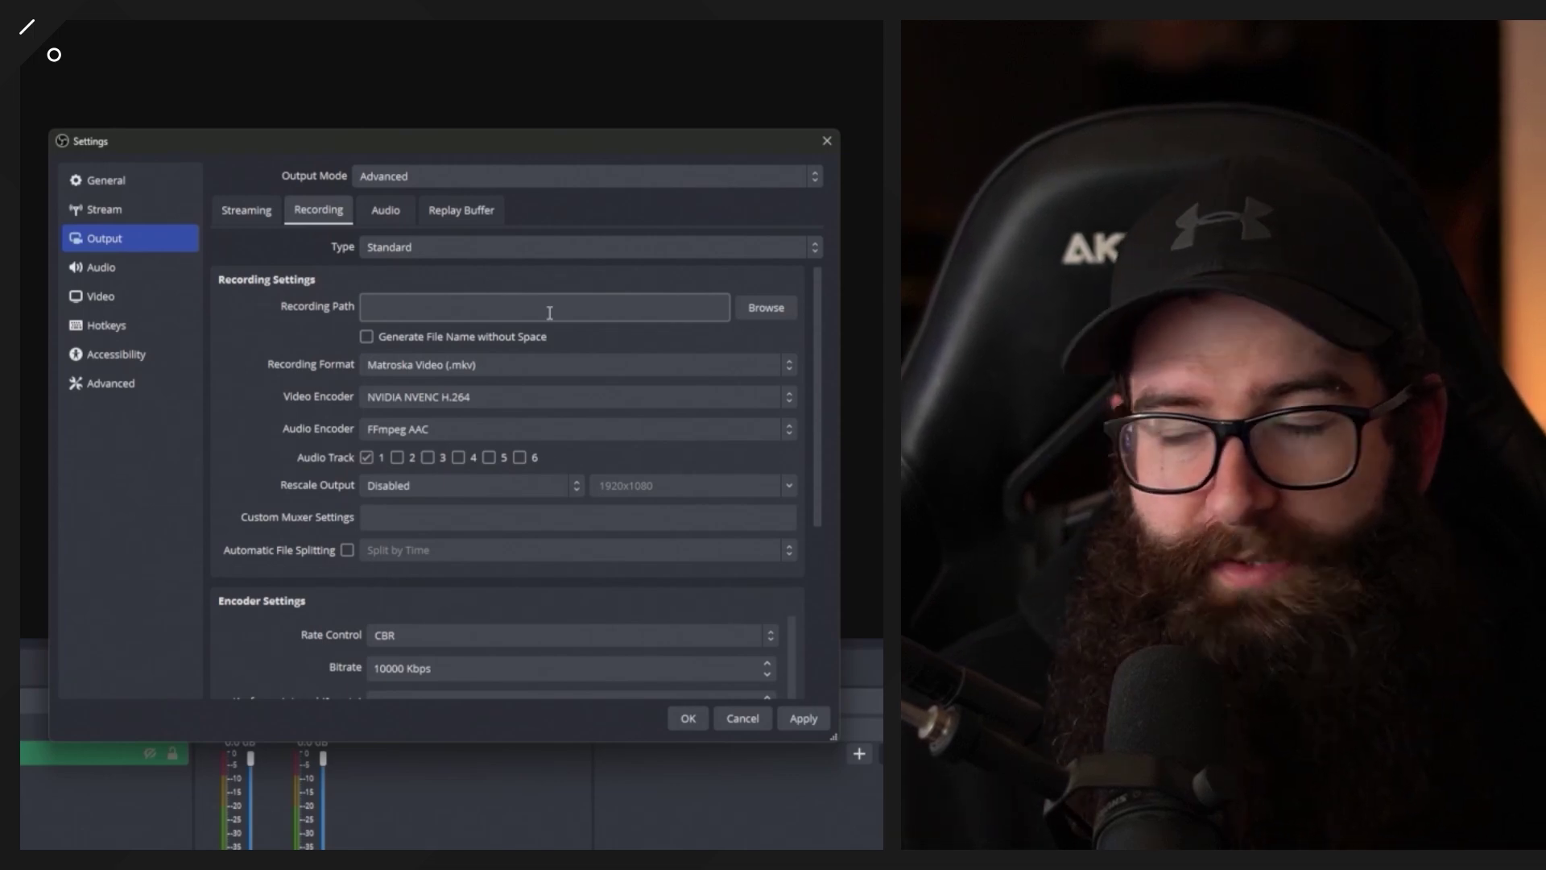
Try QuickTime (.mov) and MPEG-4 (.mp4) as the recording format in the recording output settings
scroll(484, 346, down, 1)
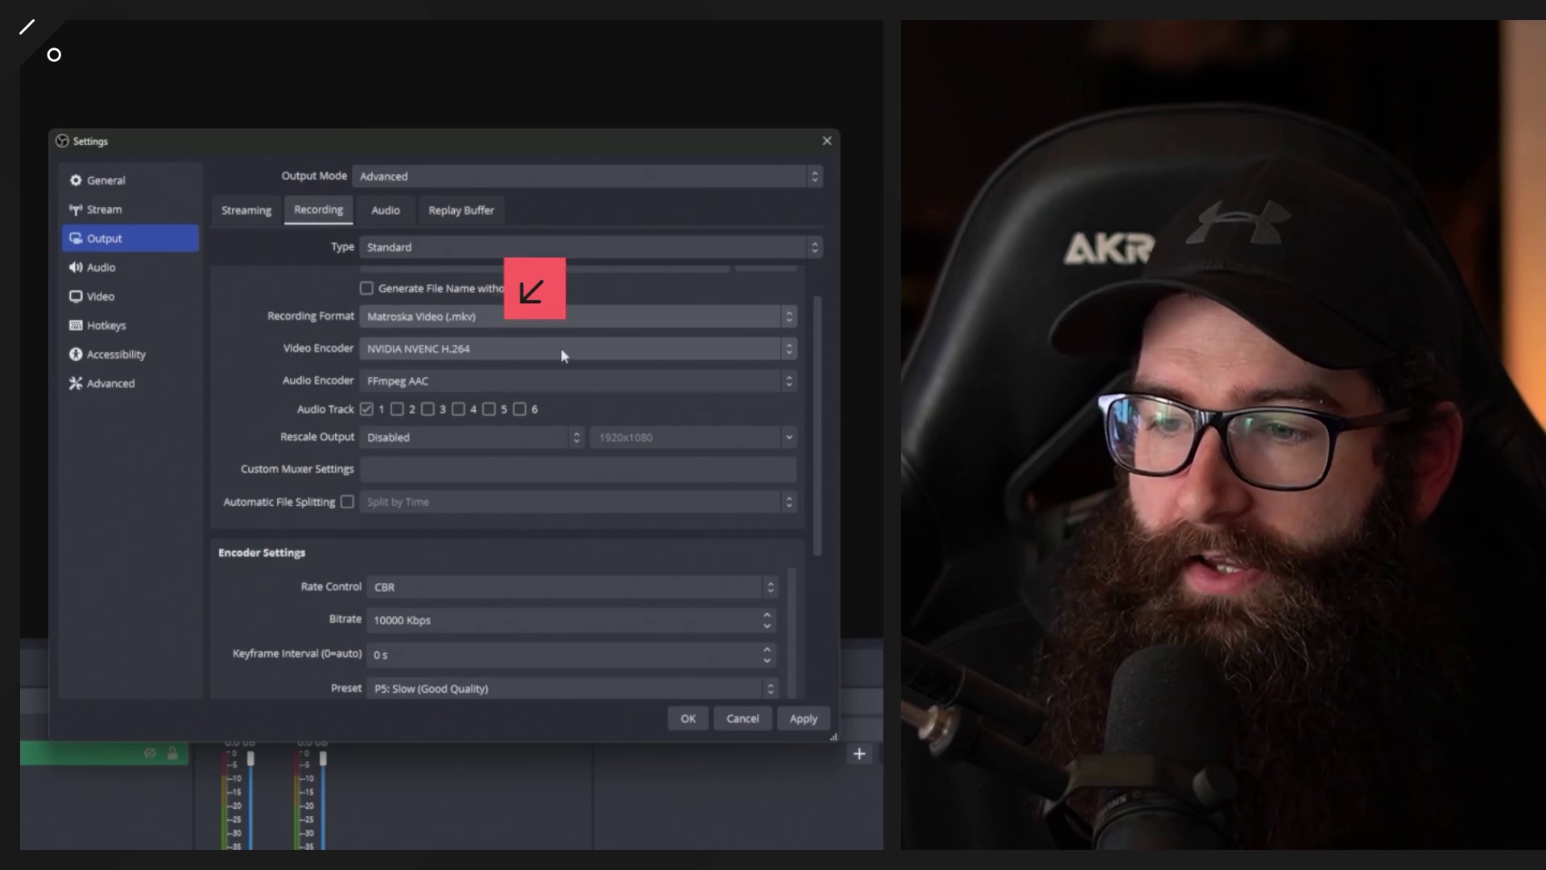
click(528, 316)
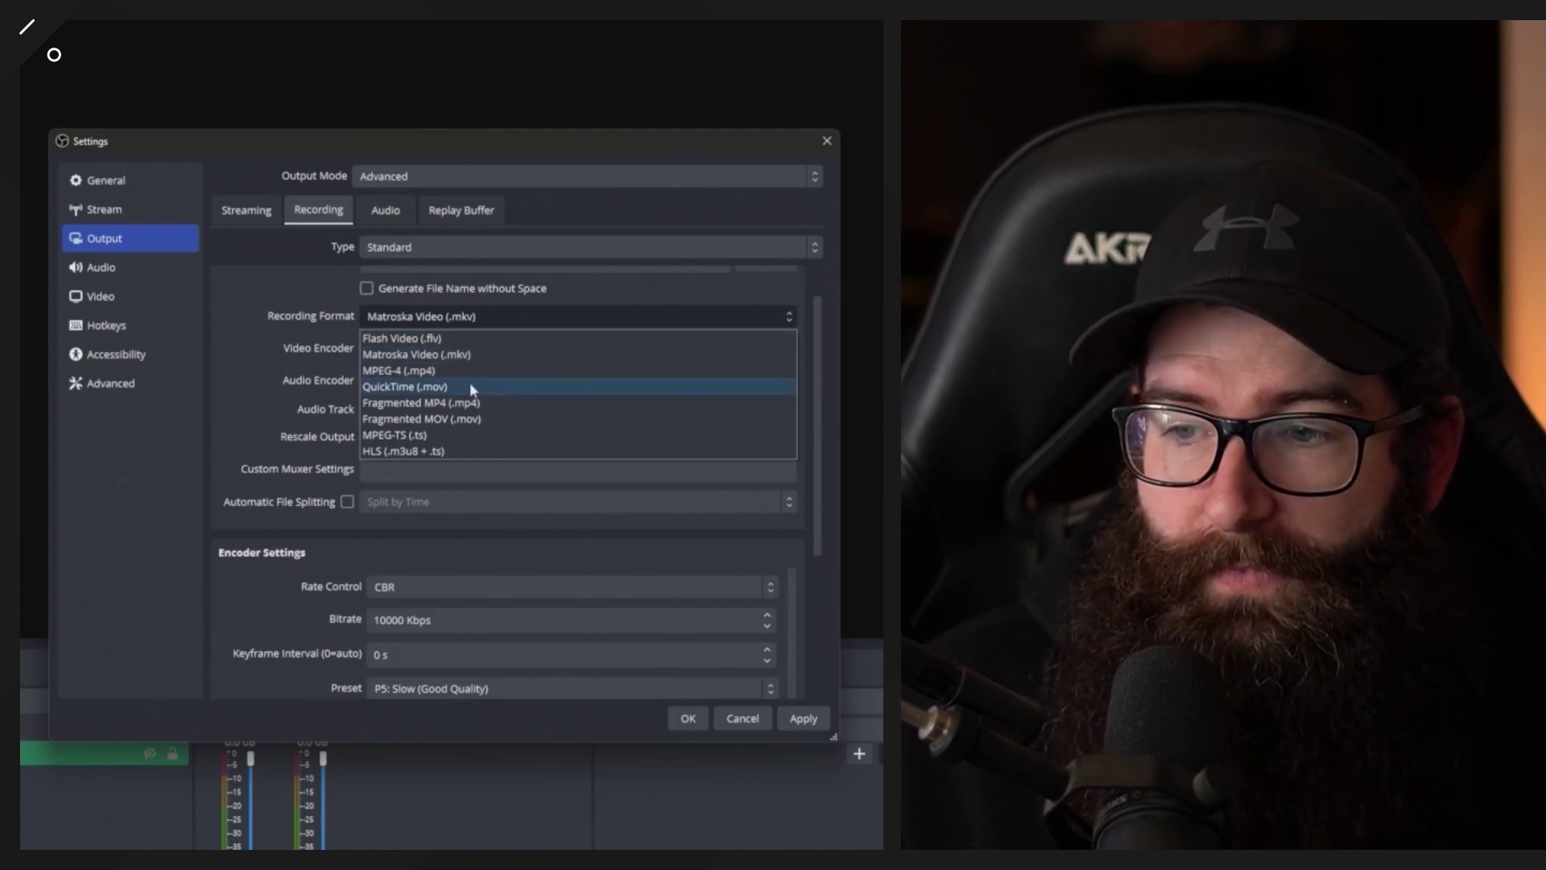
click(473, 387)
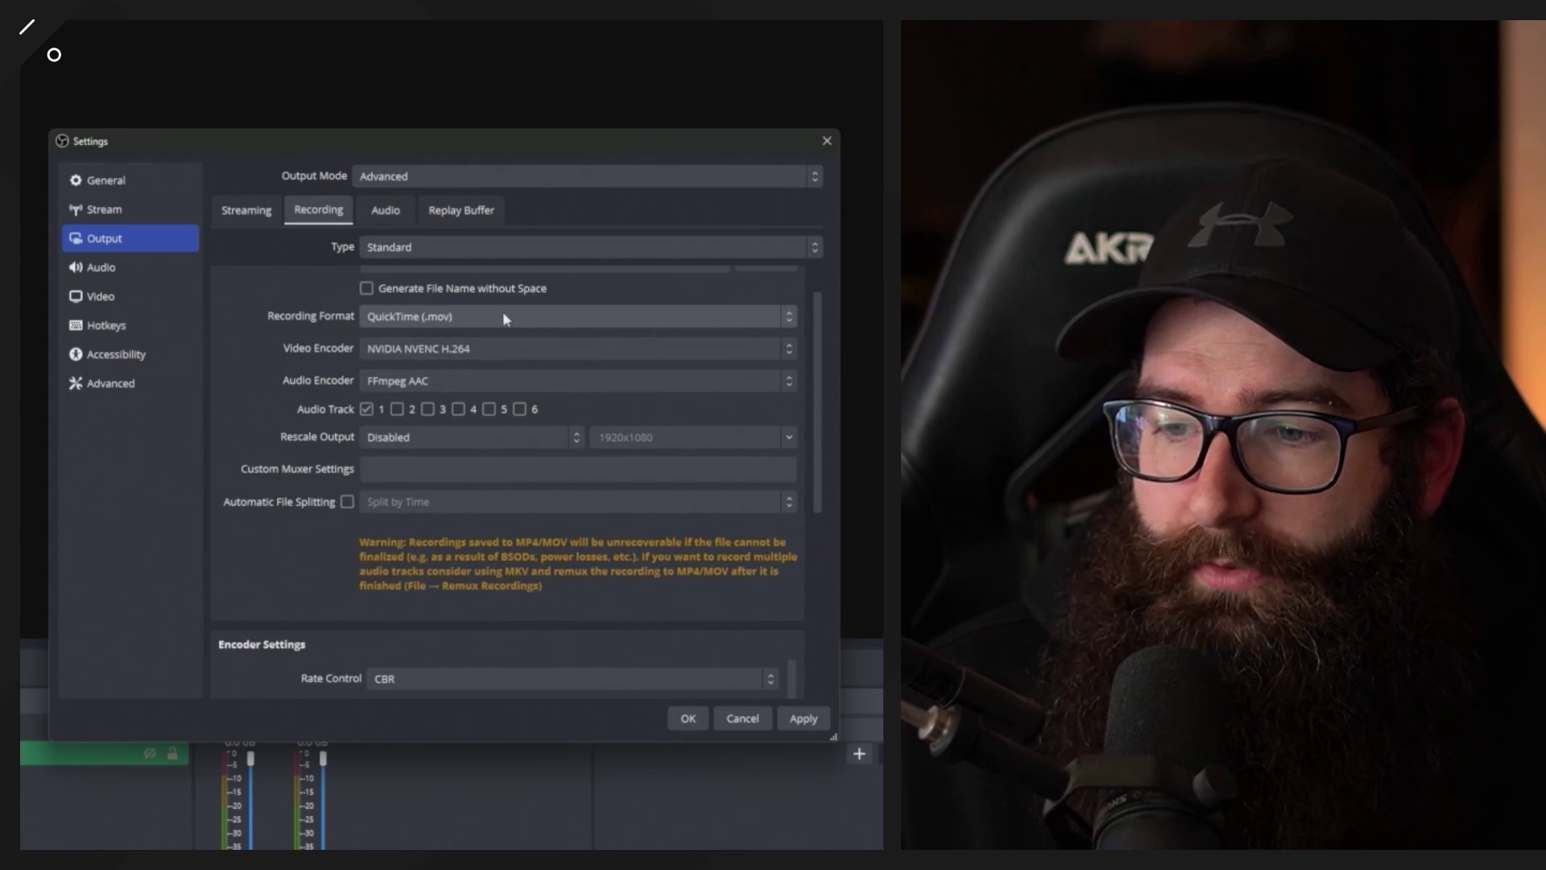
click(503, 316)
click(443, 371)
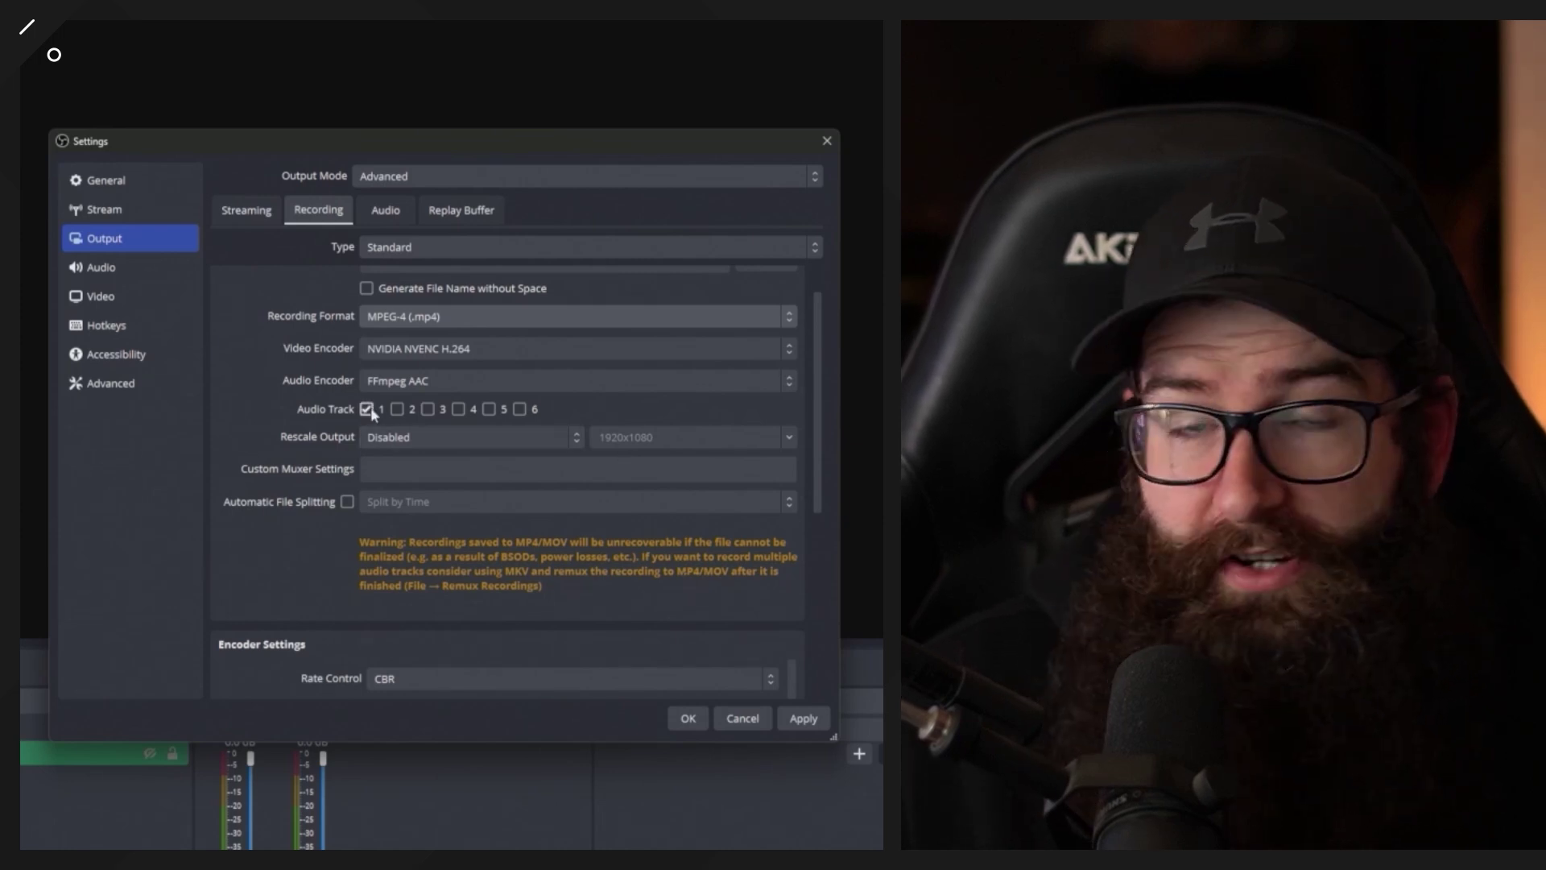
Set the recording format to Matroska Video (.mkv)
scroll(347, 385, up, 2)
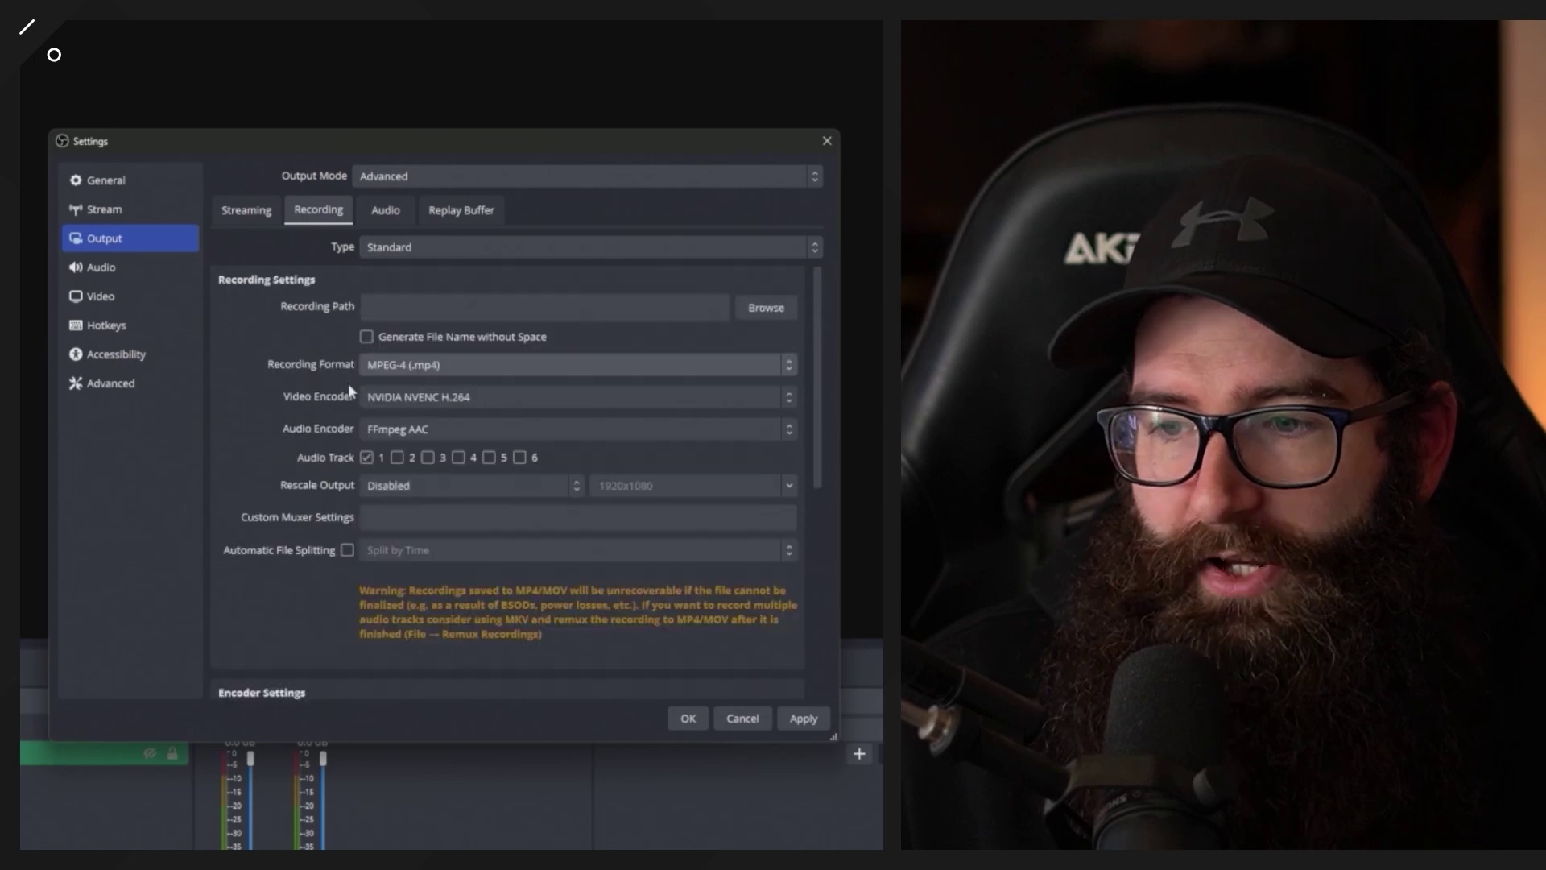
click(459, 364)
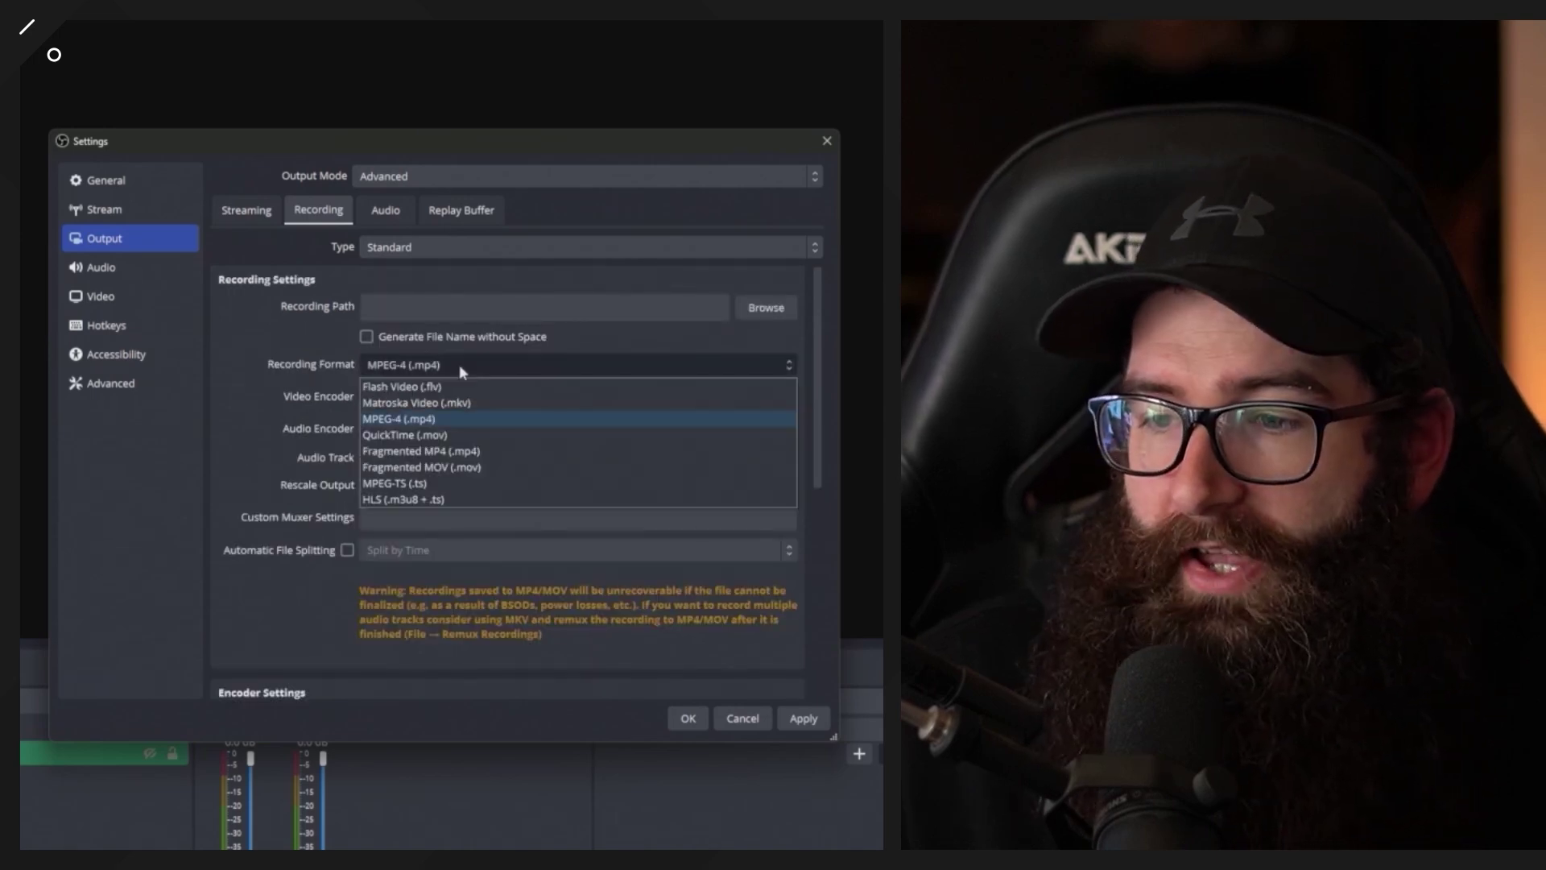
click(506, 405)
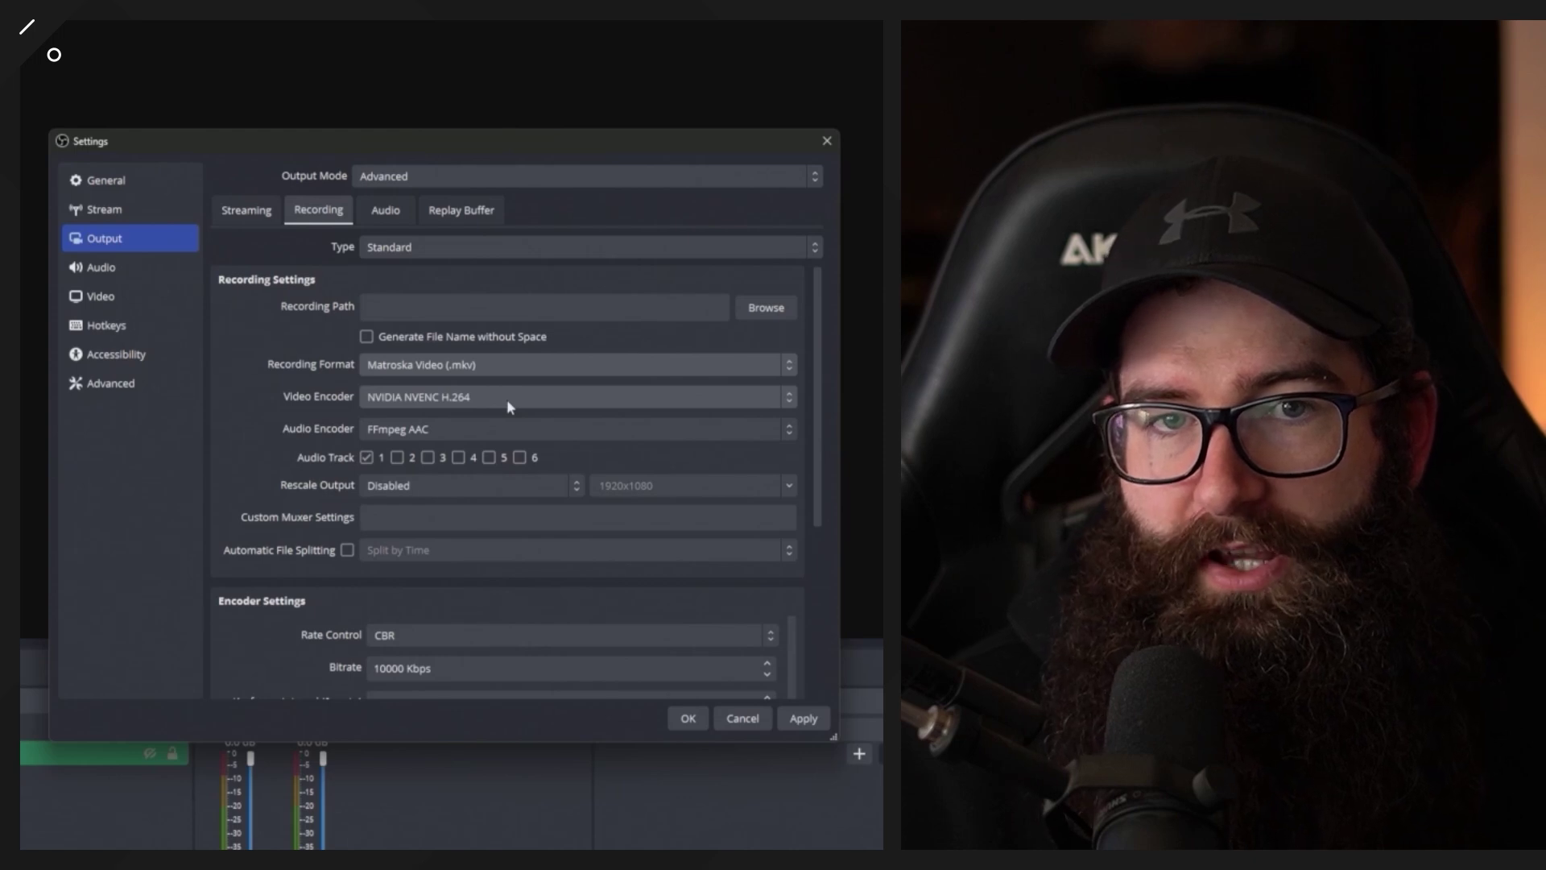
Enable automatic remuxing to mp4 in the advanced recording settings and save the settings
click(111, 382)
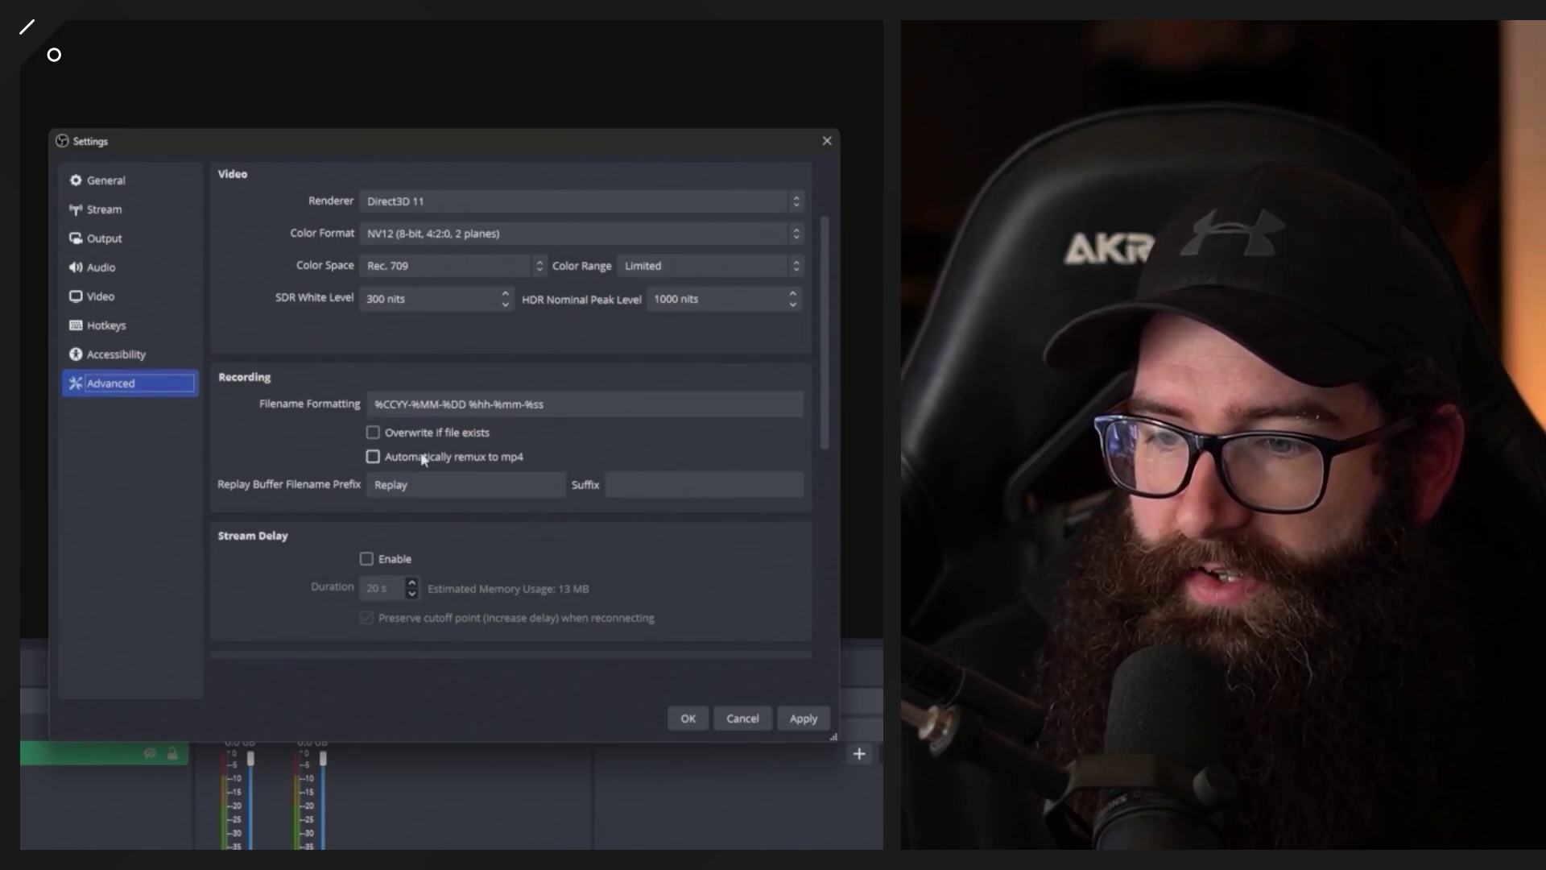
click(492, 461)
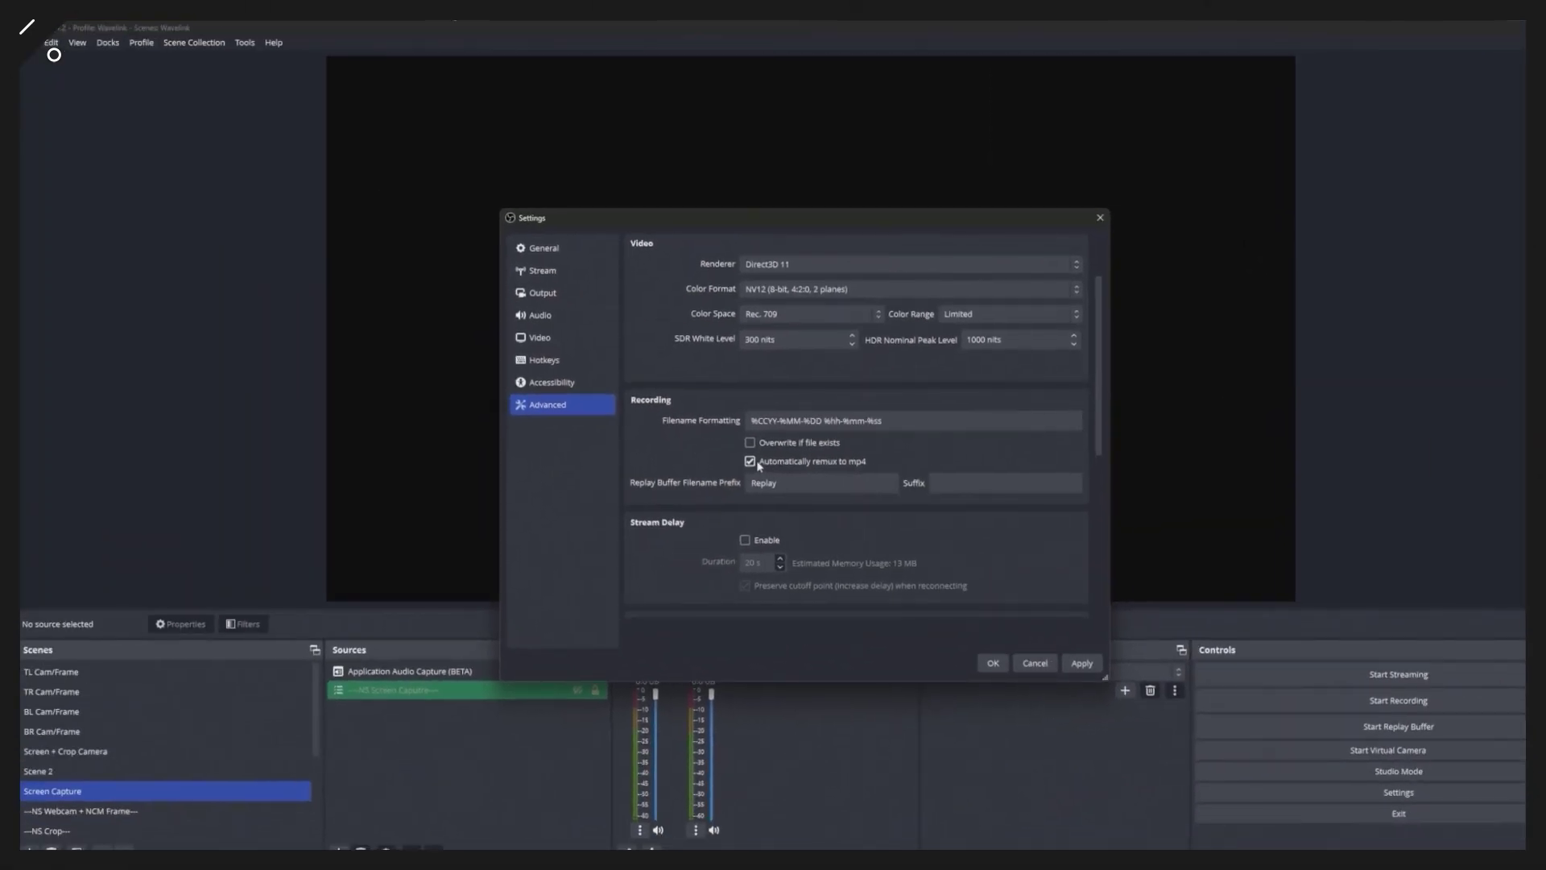
key(Return)
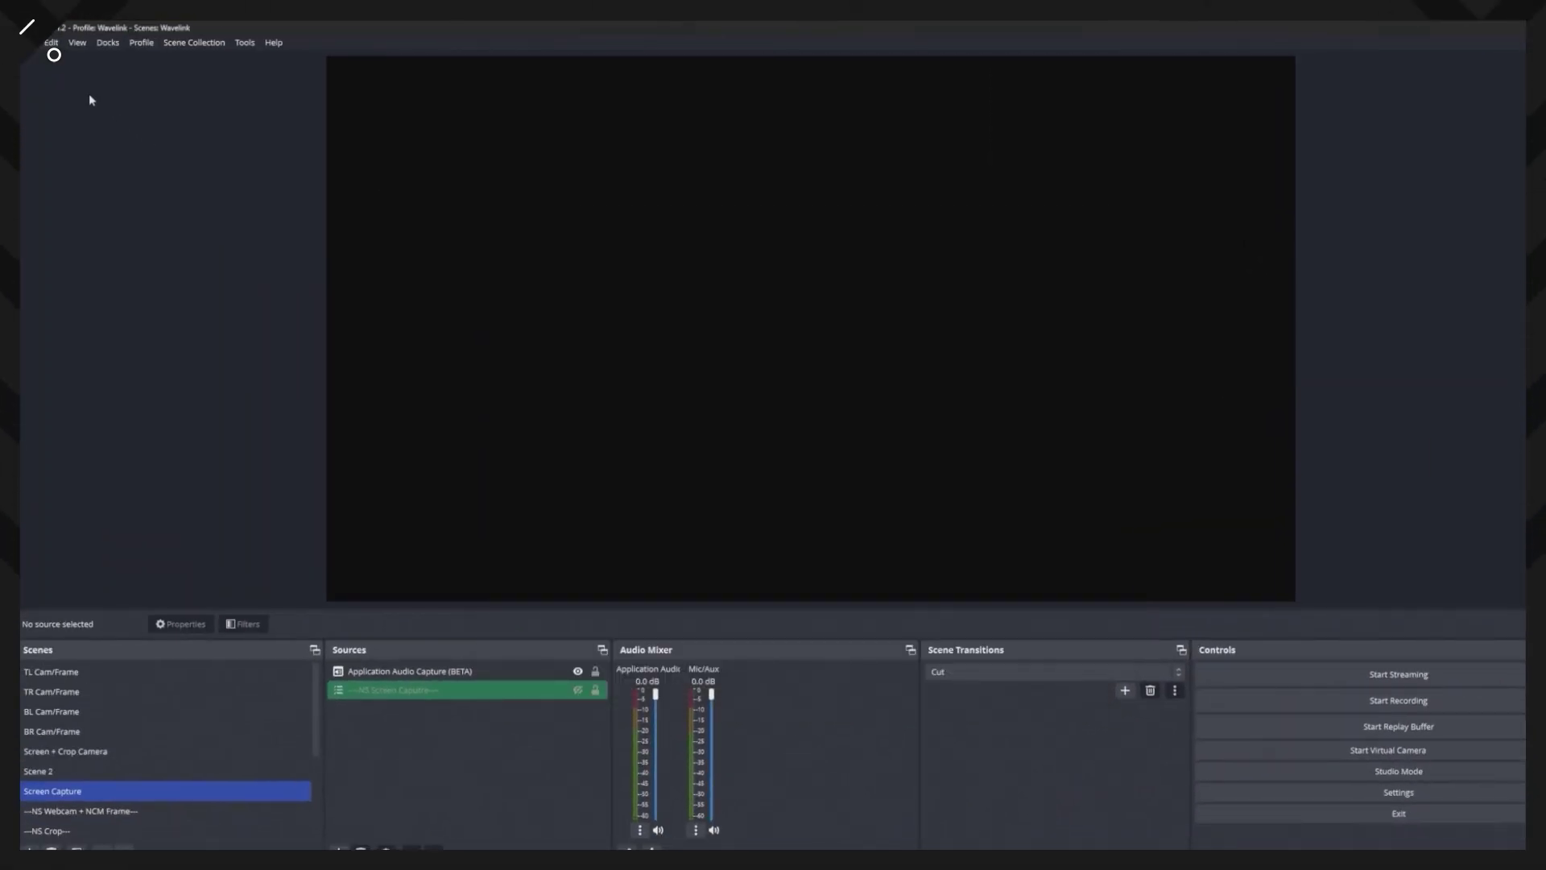
View the Remux Recordings window for converting existing recordings and close it
click(31, 43)
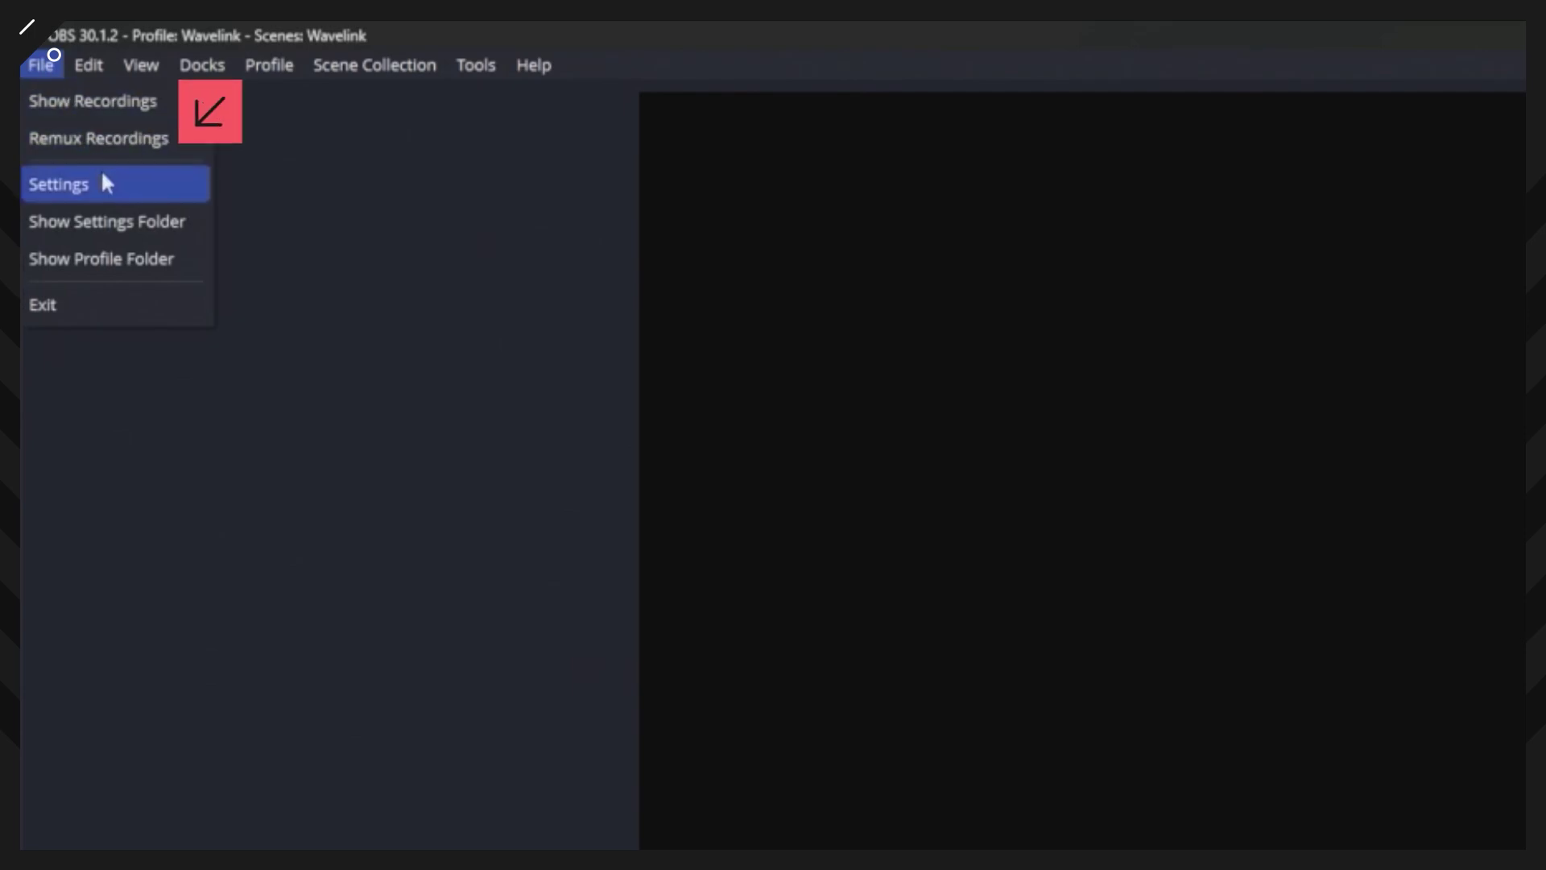
click(160, 147)
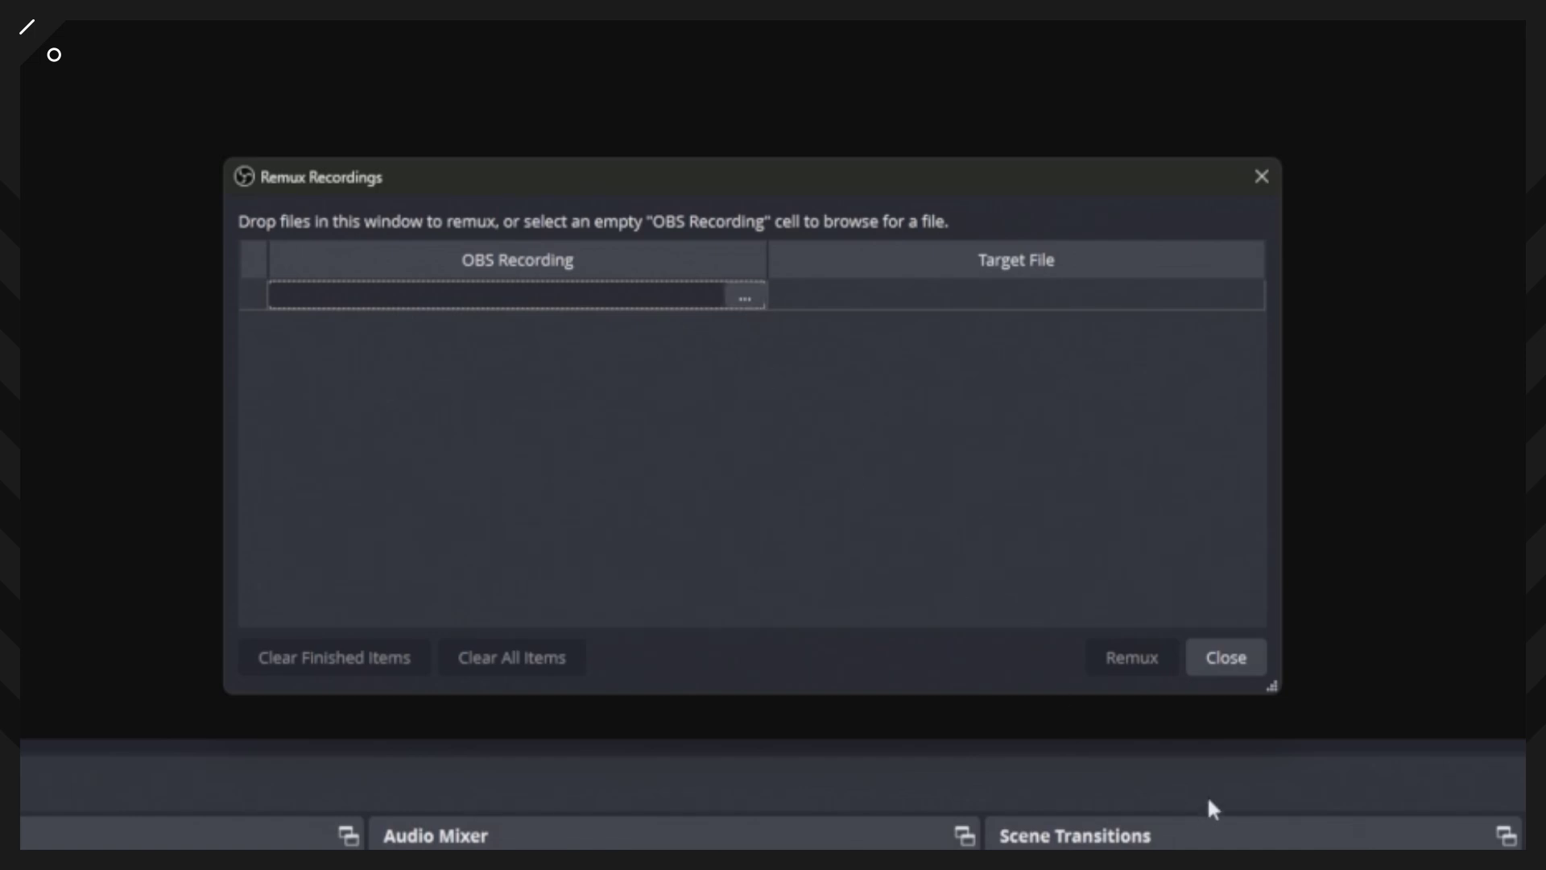
click(1234, 664)
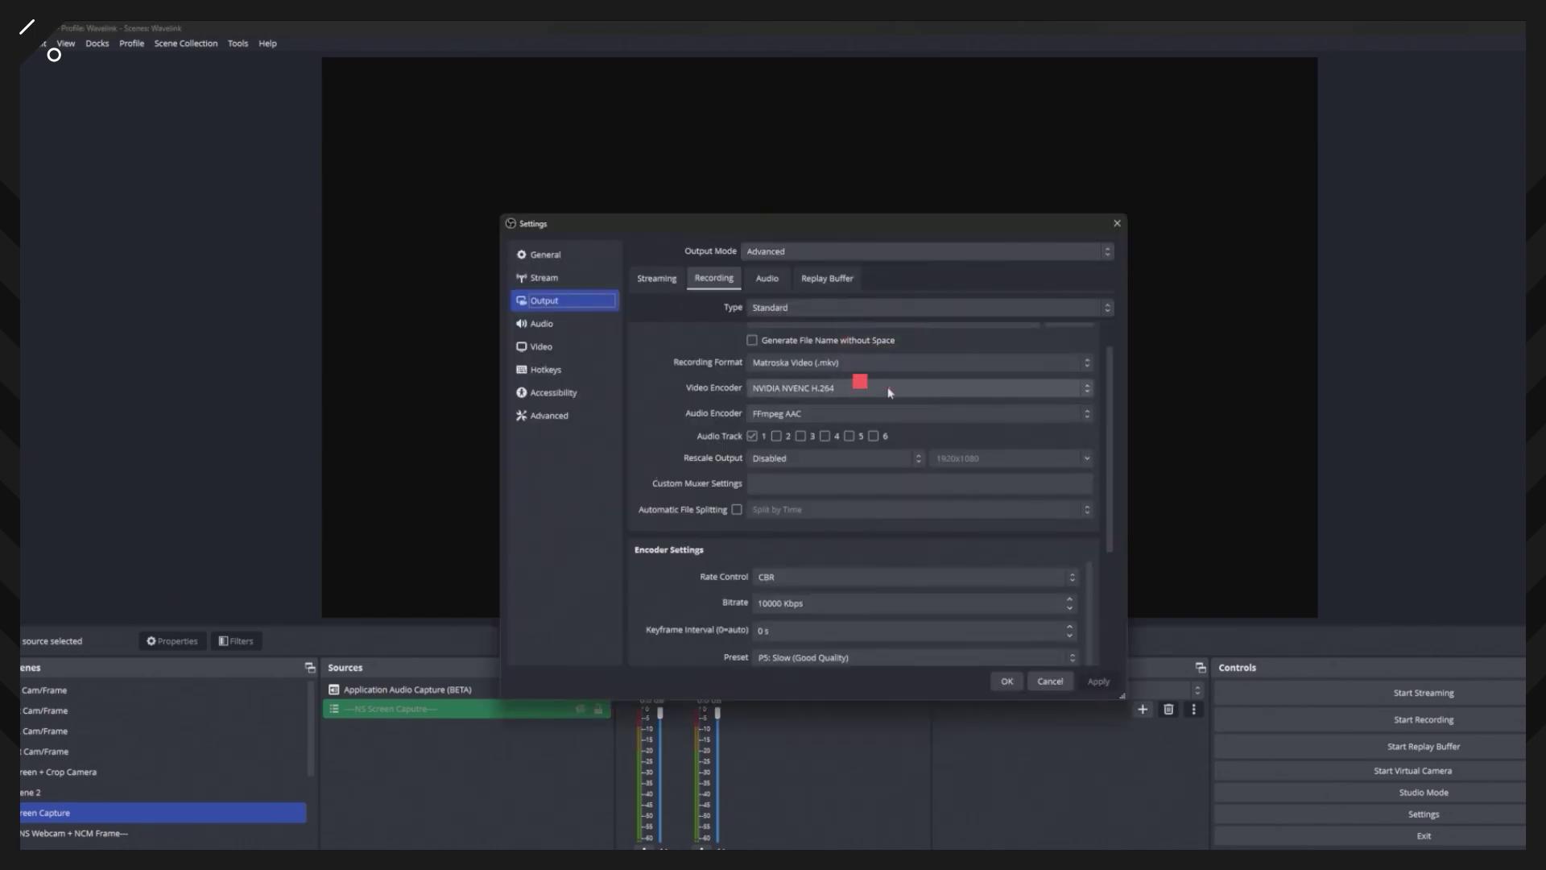
Examine the available video encoders for recording, keeping NVIDIA NVENC H.264 selected
click(854, 387)
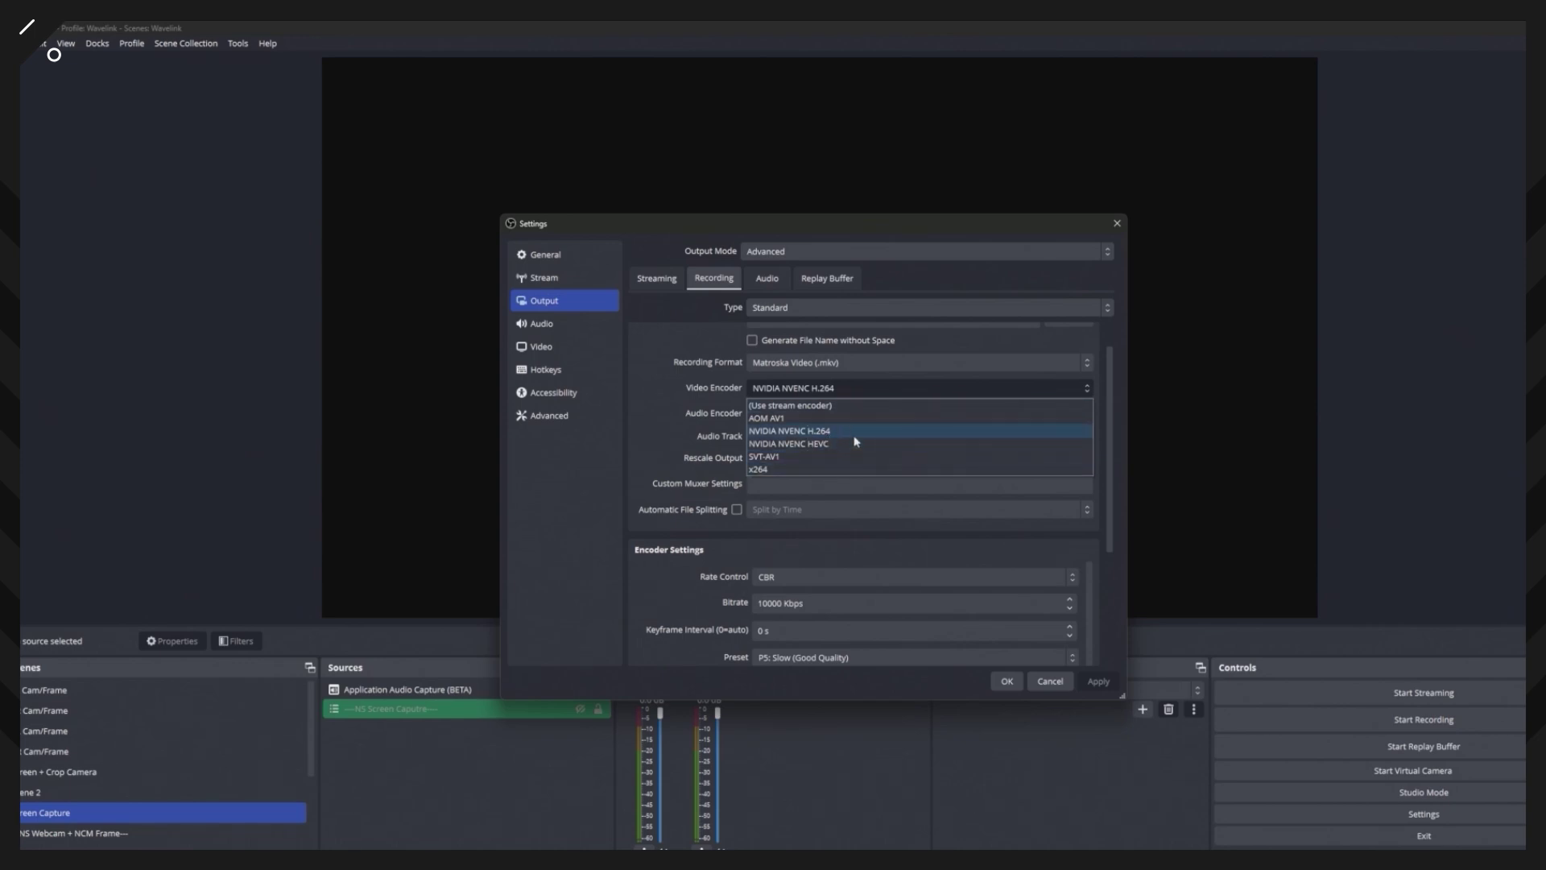
click(842, 433)
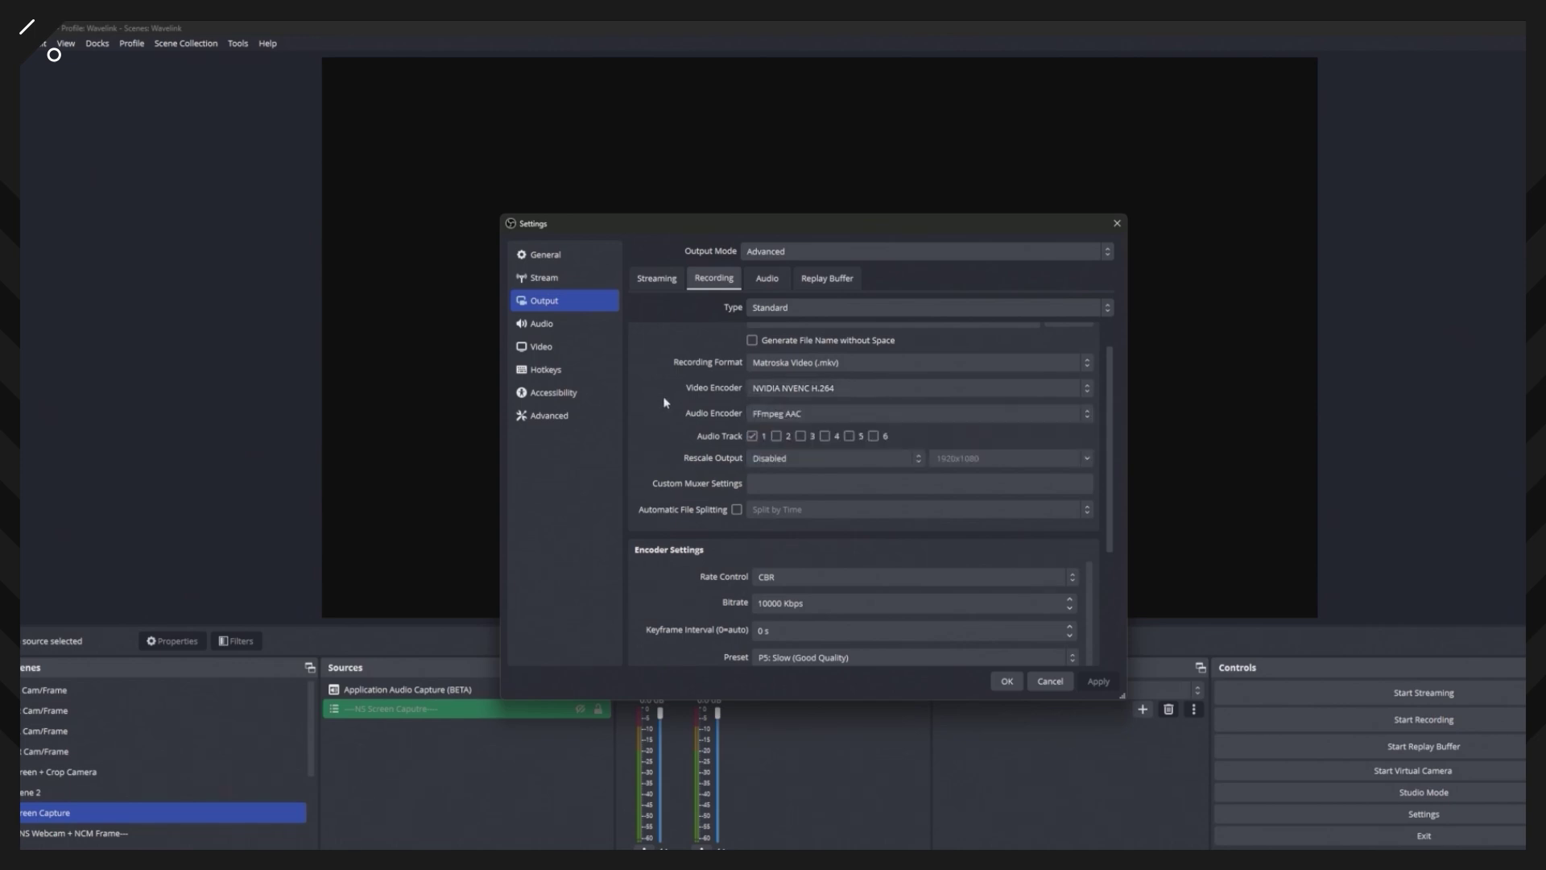
click(824, 395)
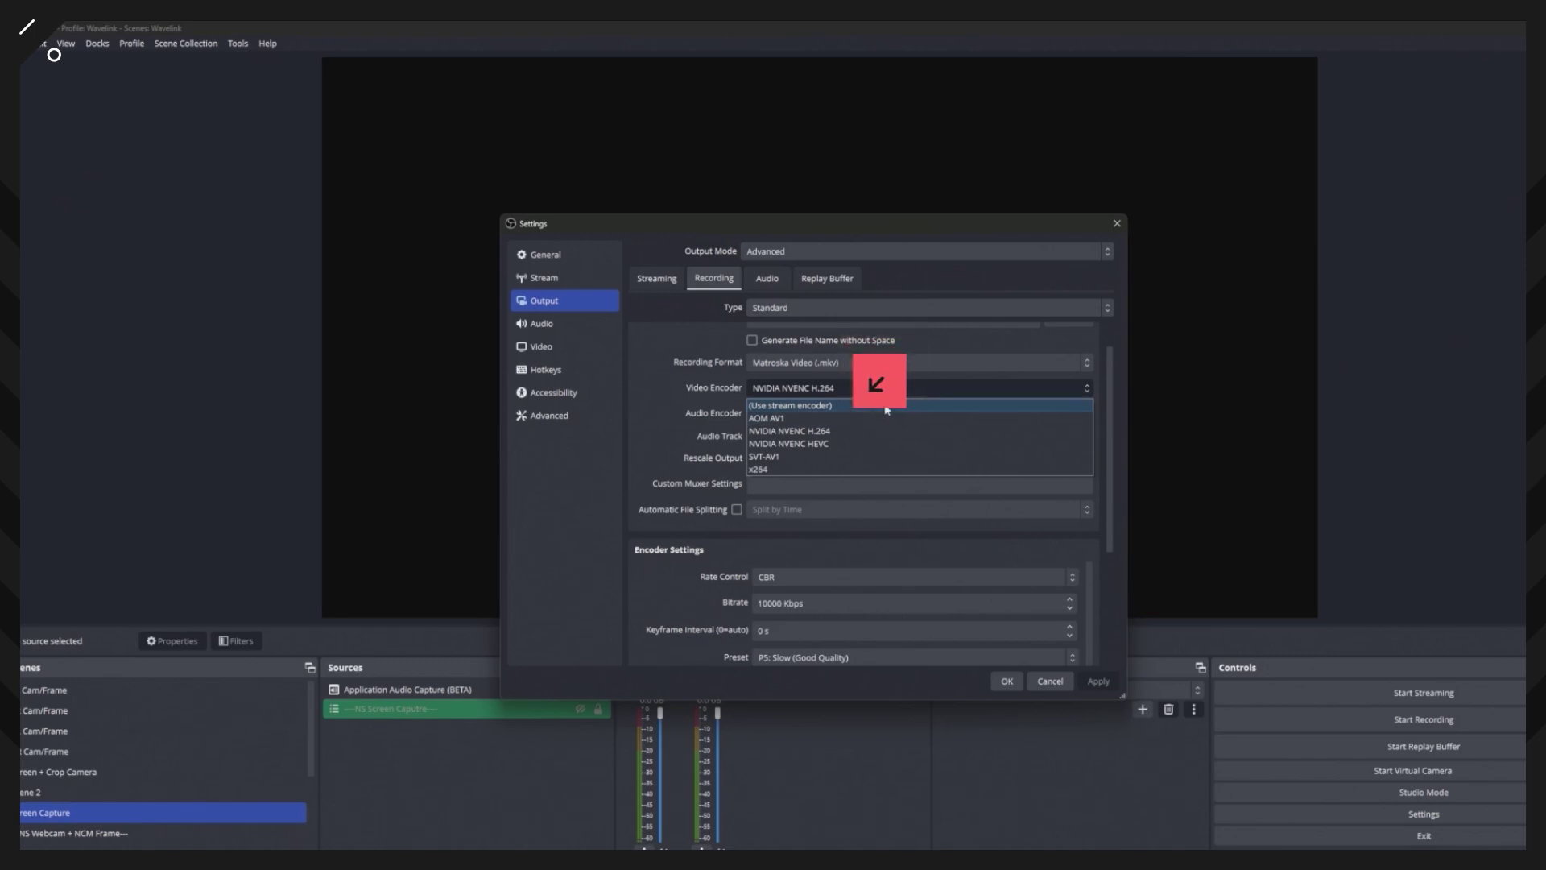
click(705, 364)
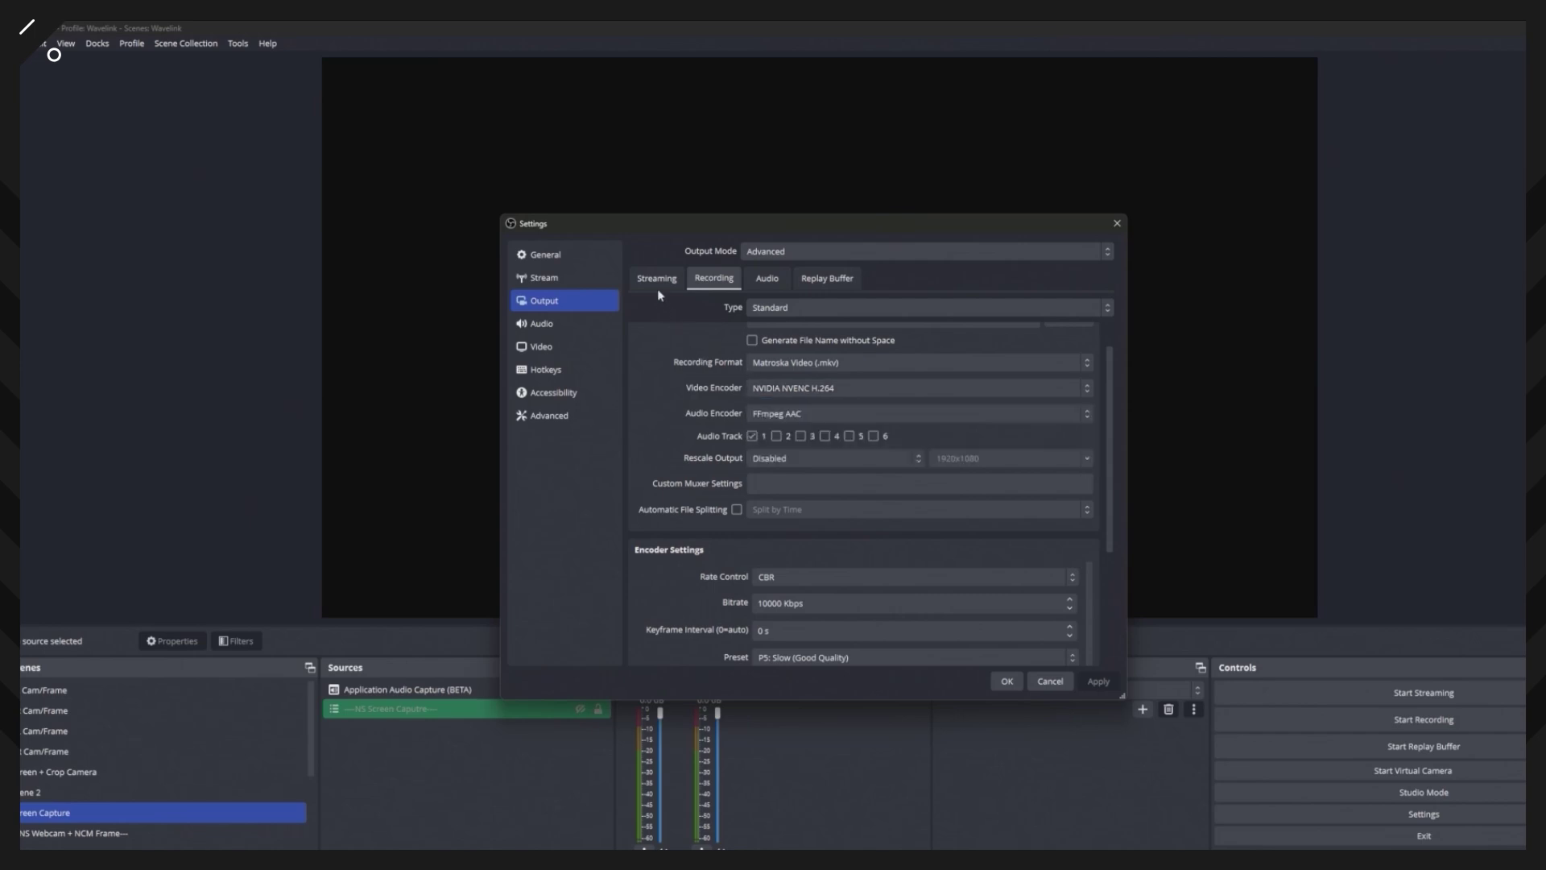
Compare the bitrate and encoder settings for streaming with those for recording
click(657, 282)
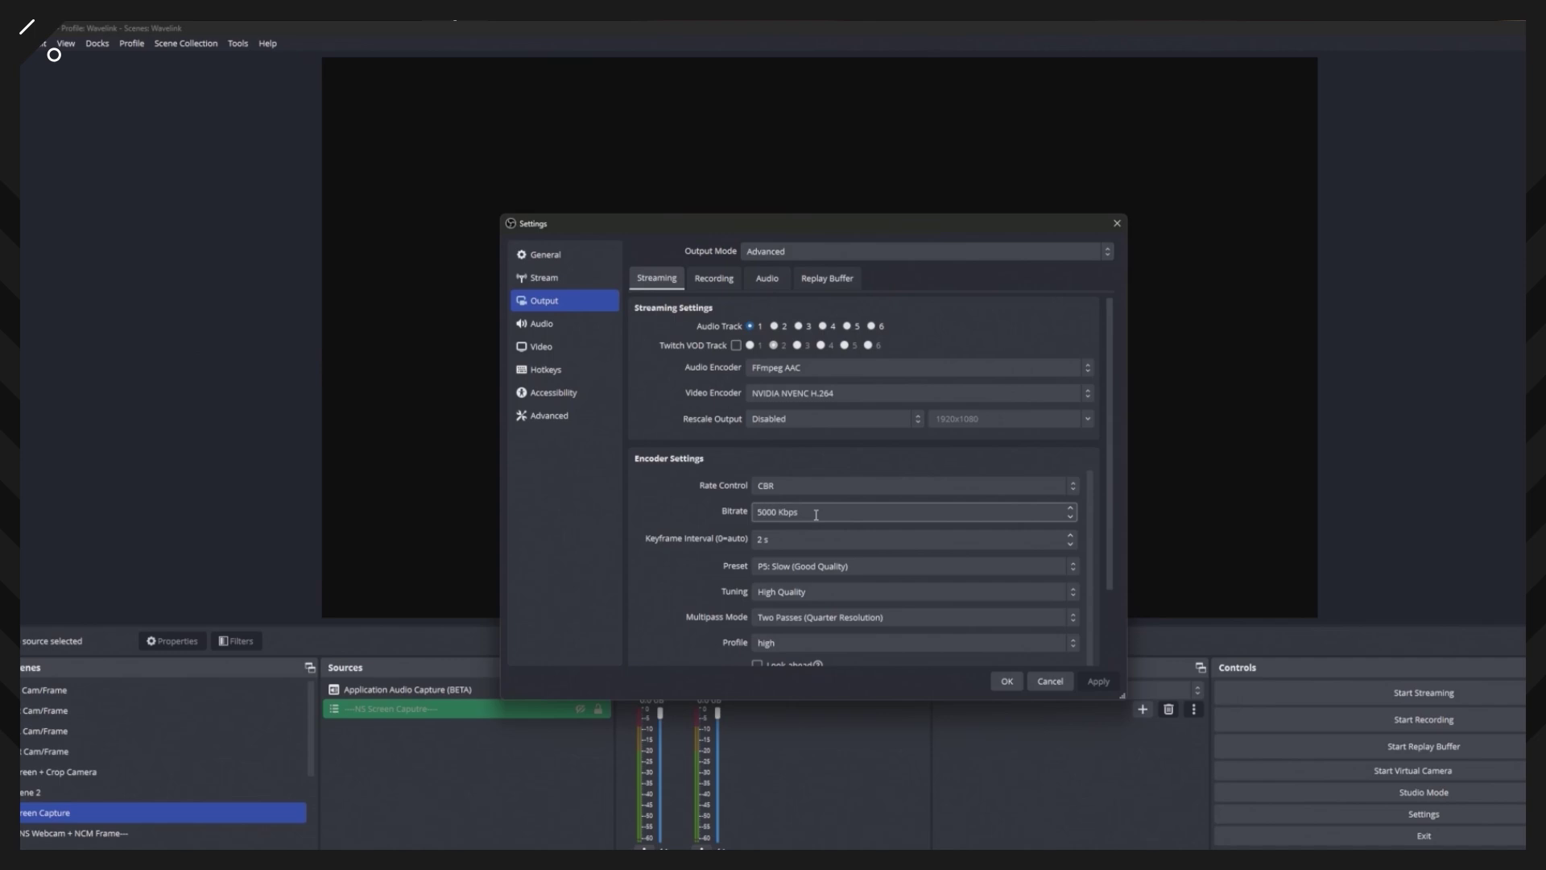
click(712, 283)
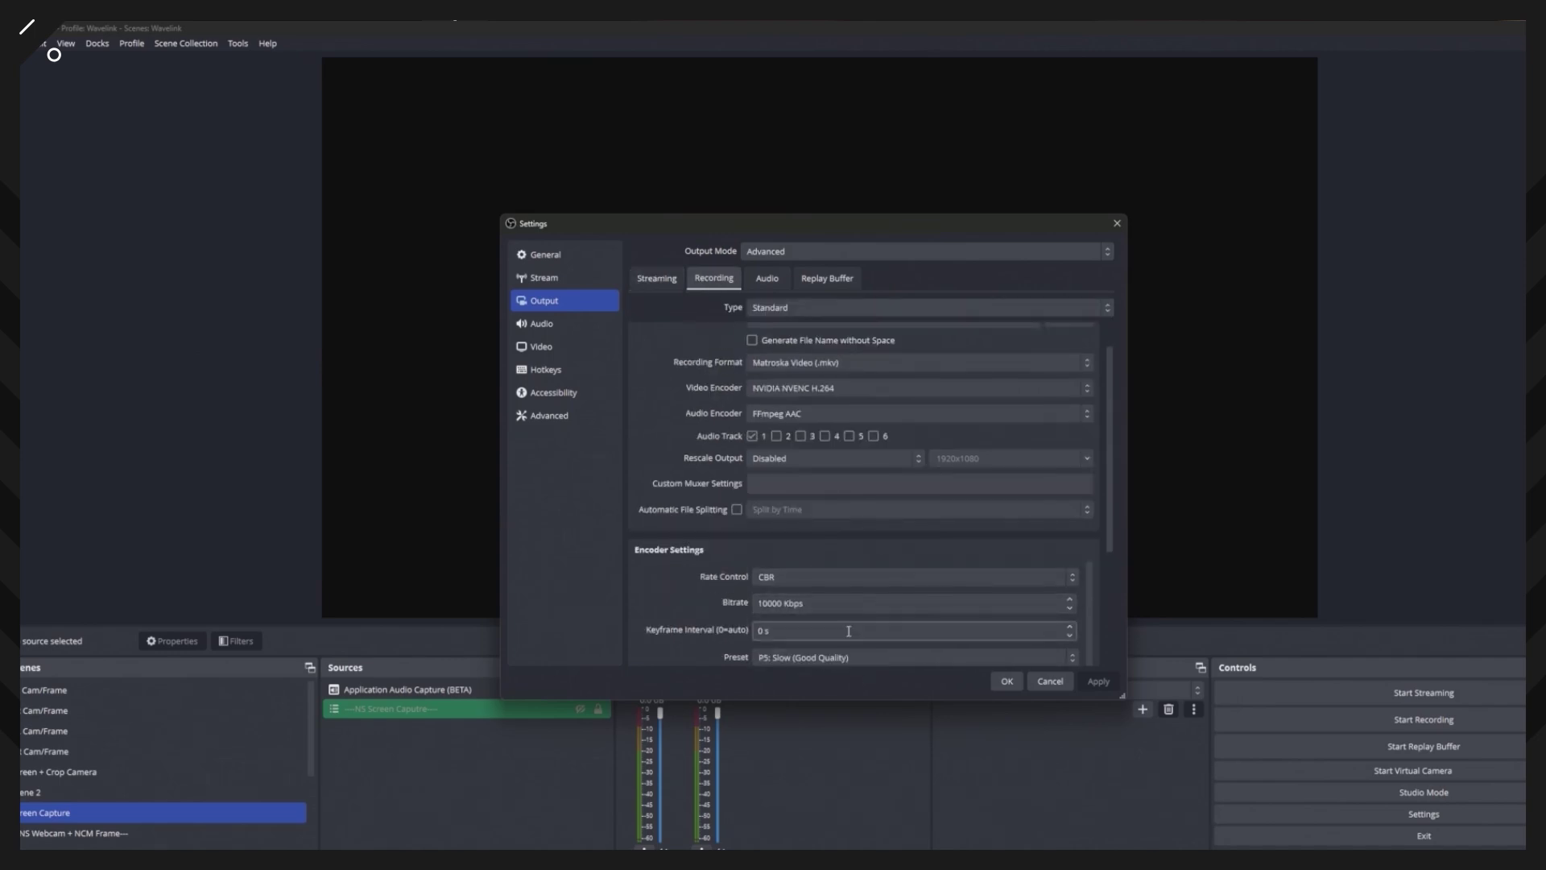
click(671, 285)
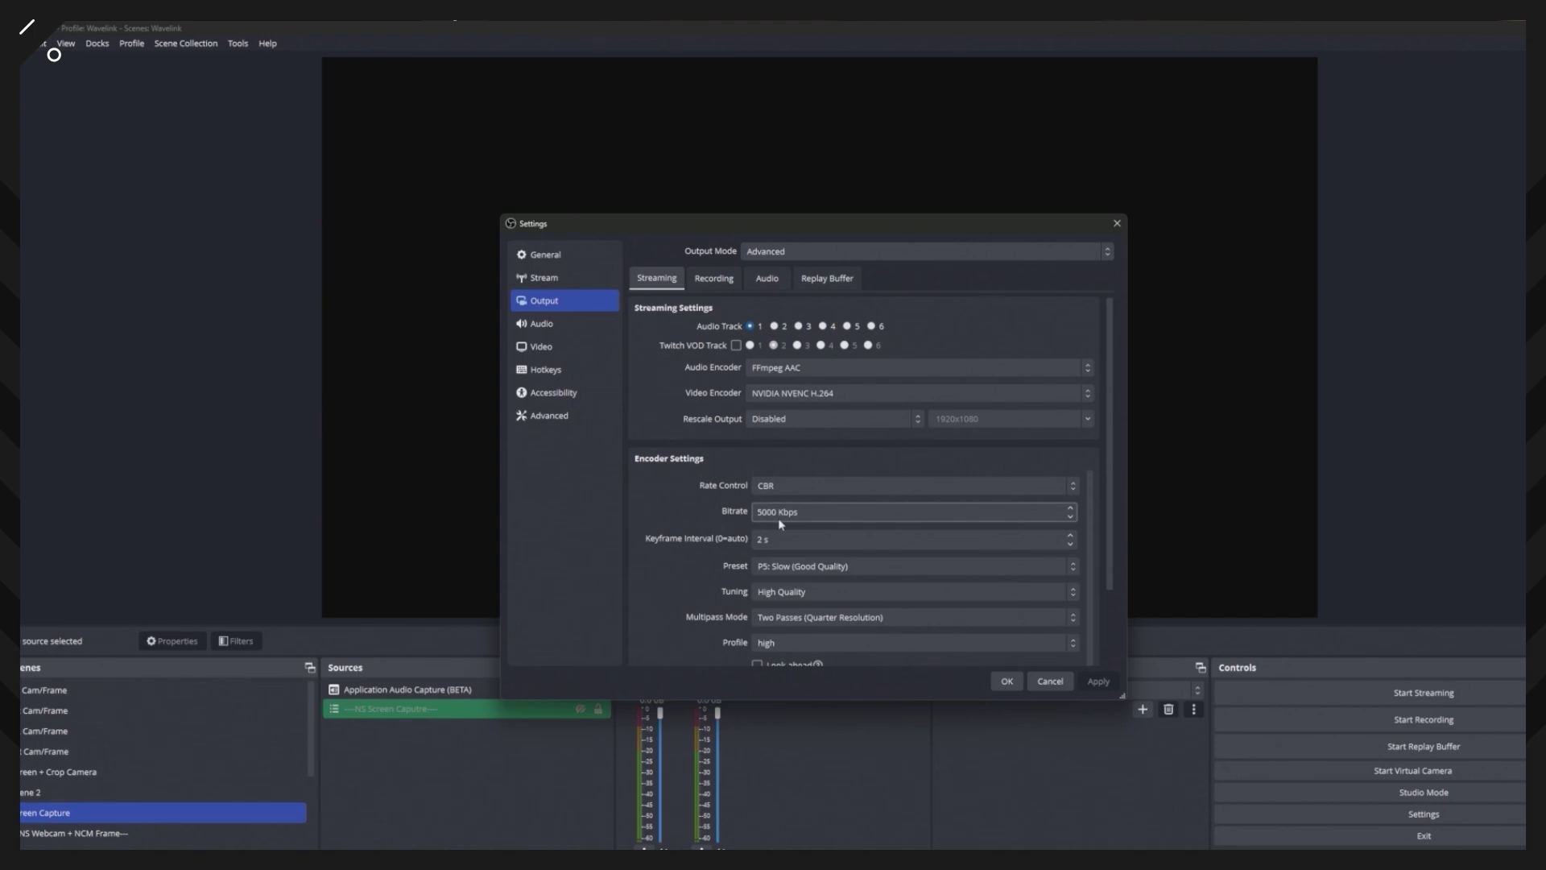
click(714, 278)
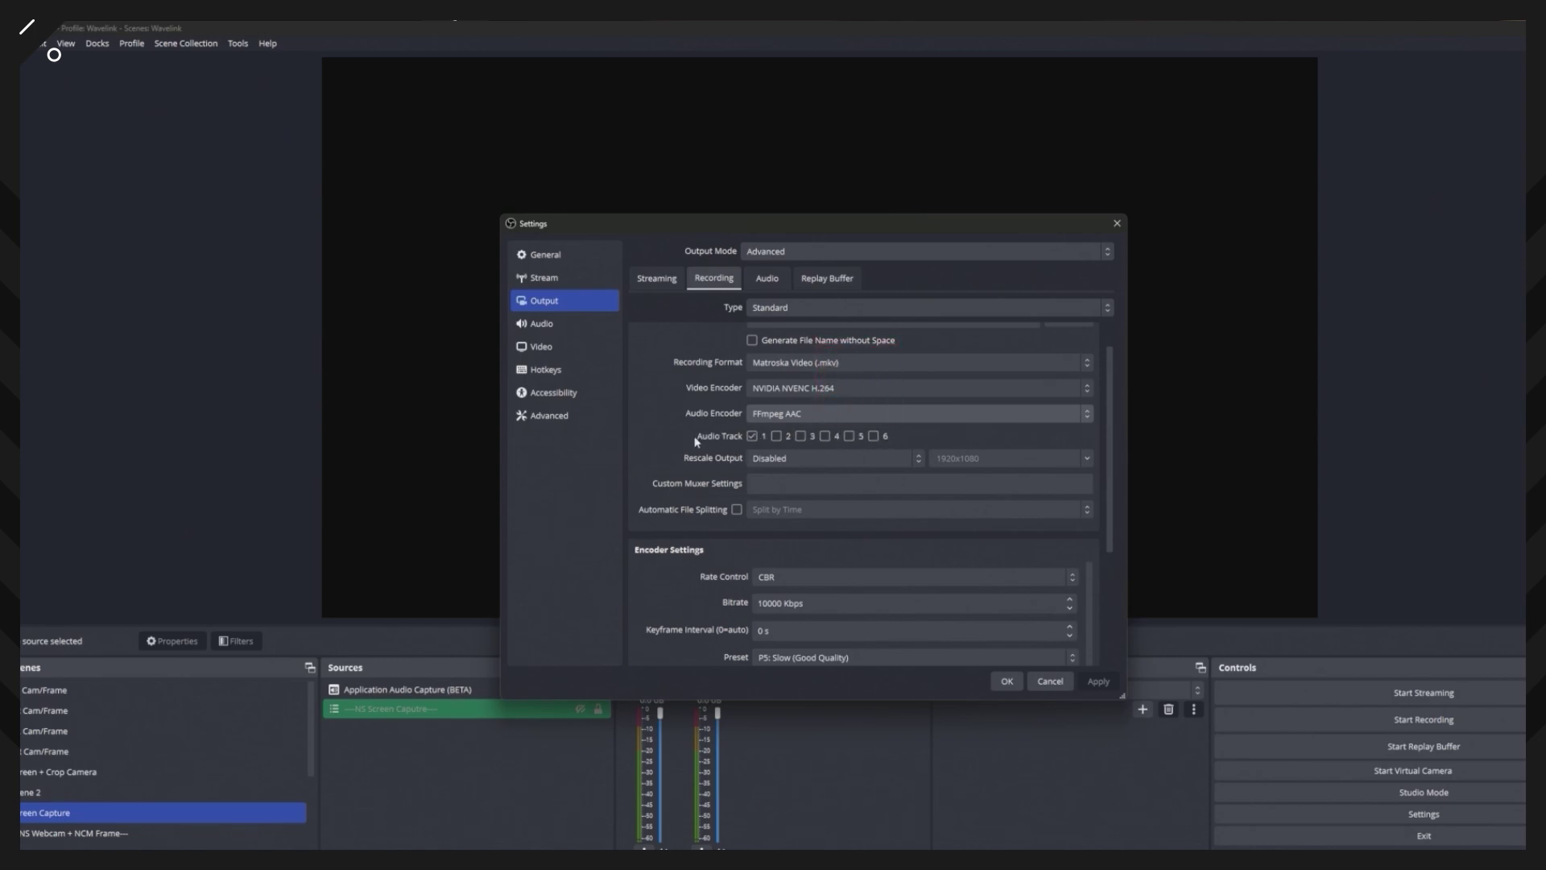
Try adding audio tracks 2, 3 and 4 to the recording
click(776, 435)
click(801, 435)
click(825, 435)
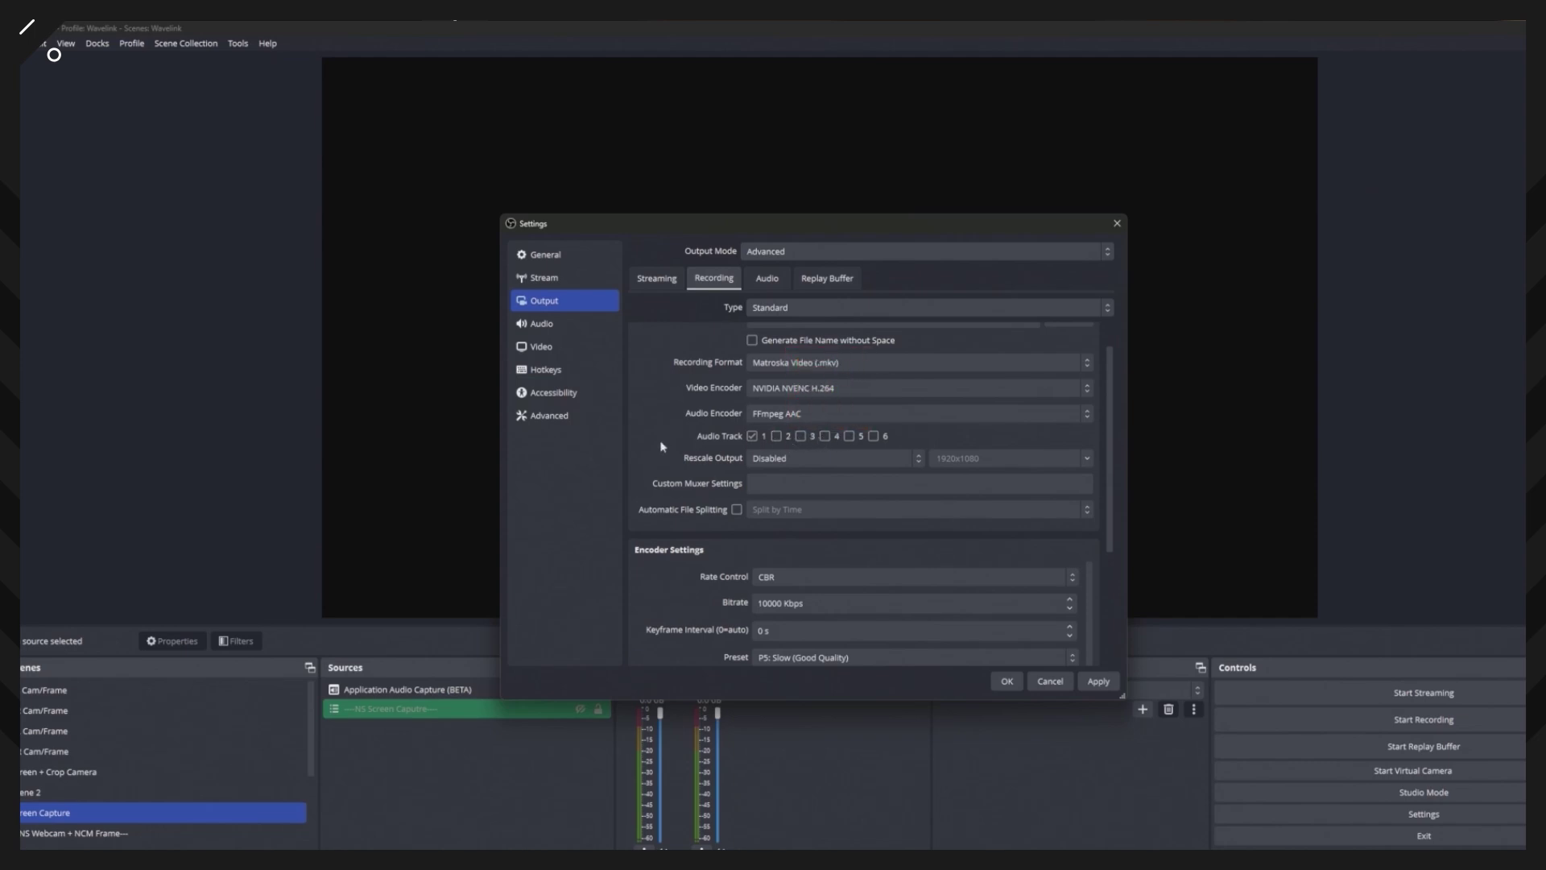
Enable Look-ahead in the recording encoder settings and apply the changes
scroll(683, 464, down, 3)
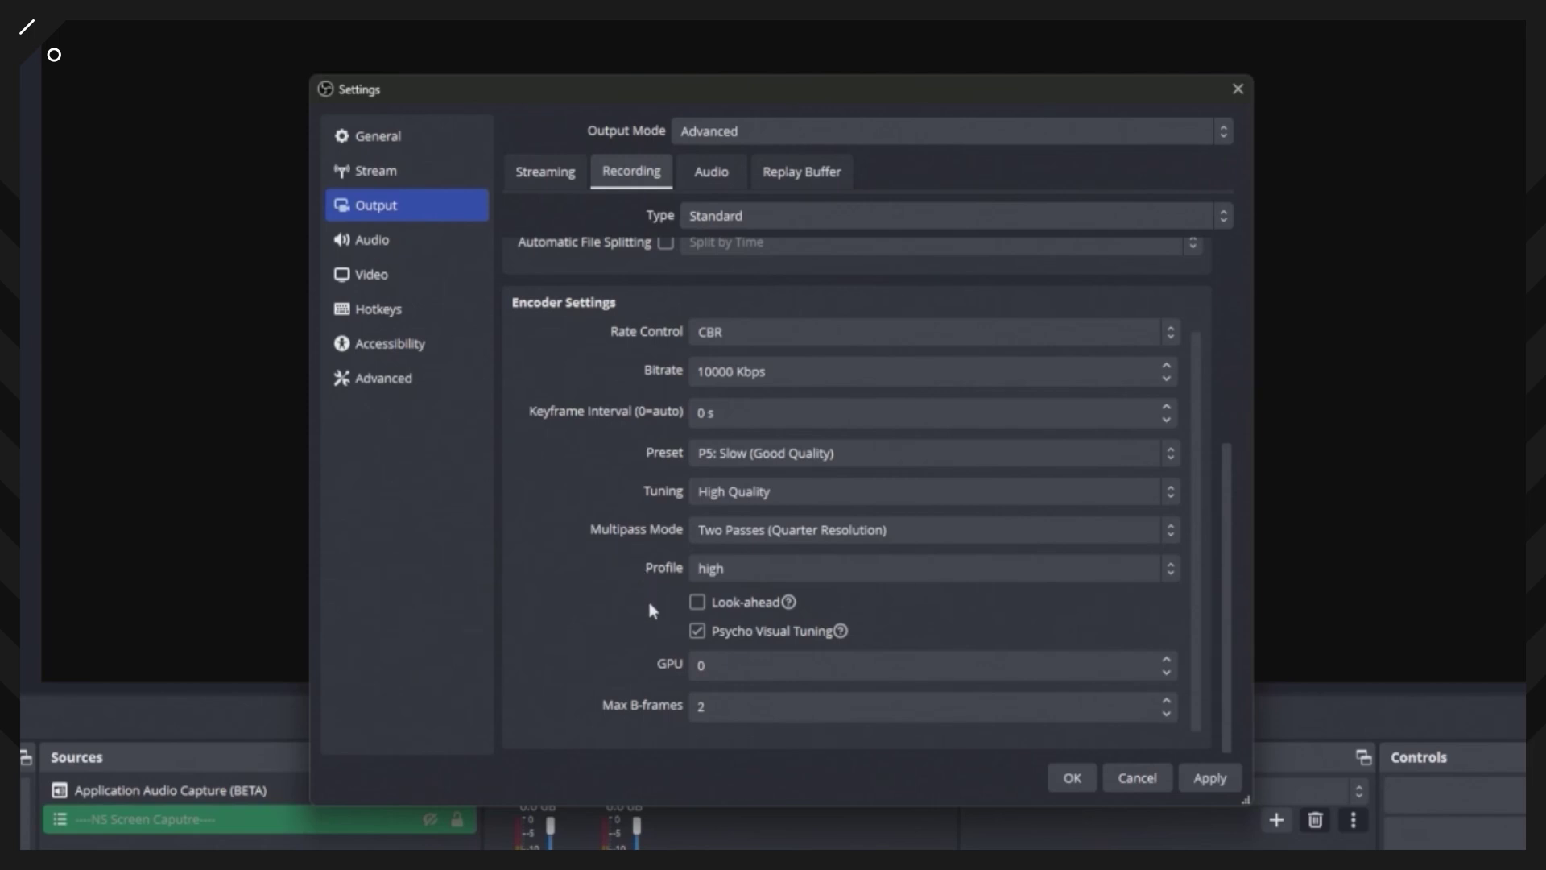
click(697, 602)
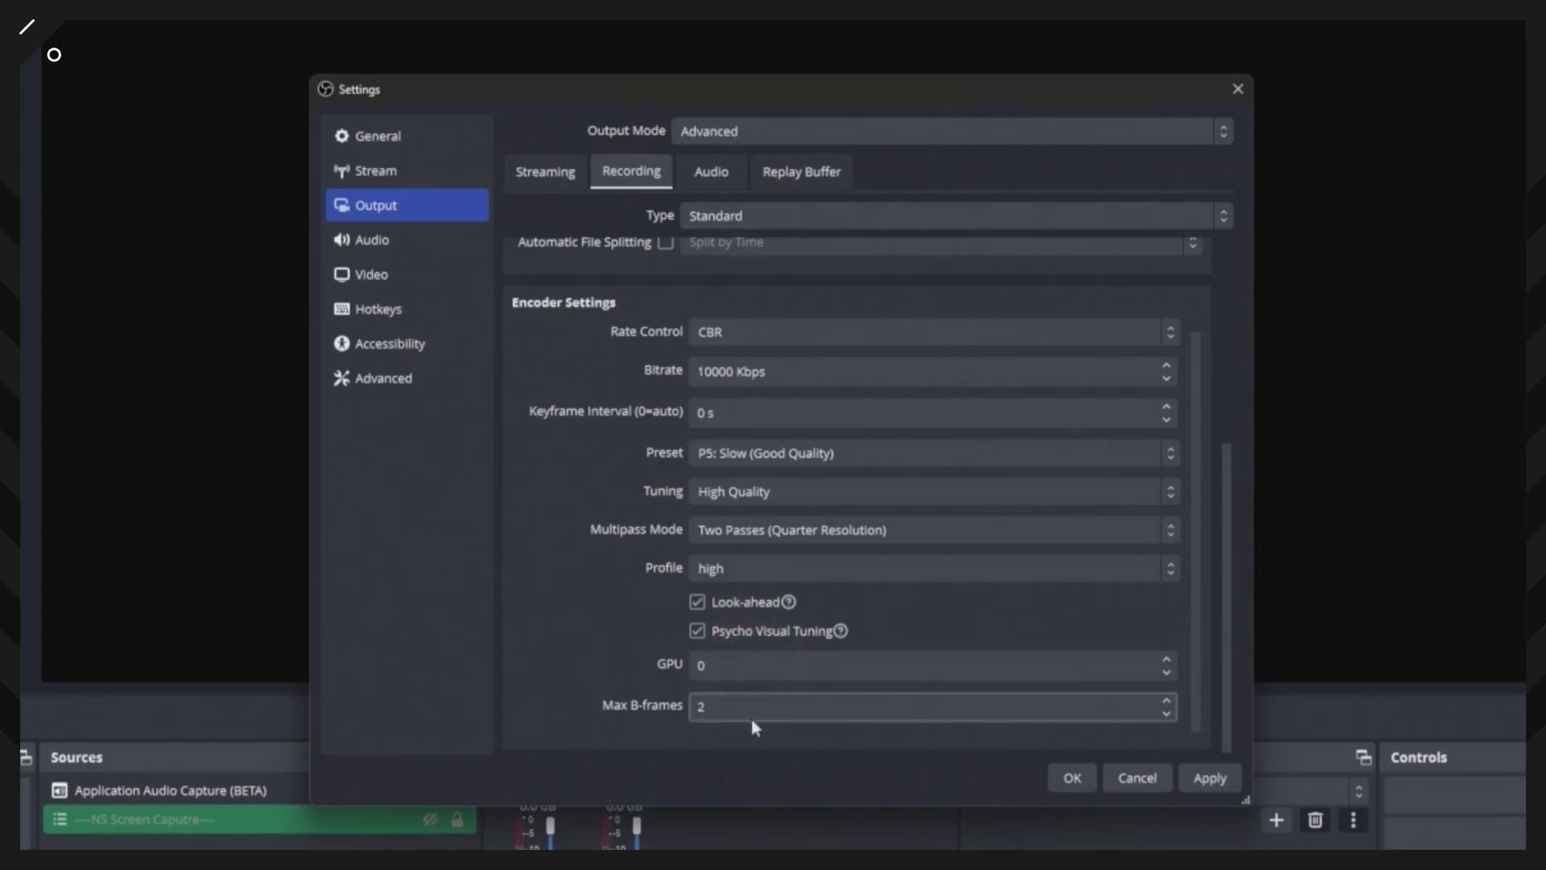
click(1210, 778)
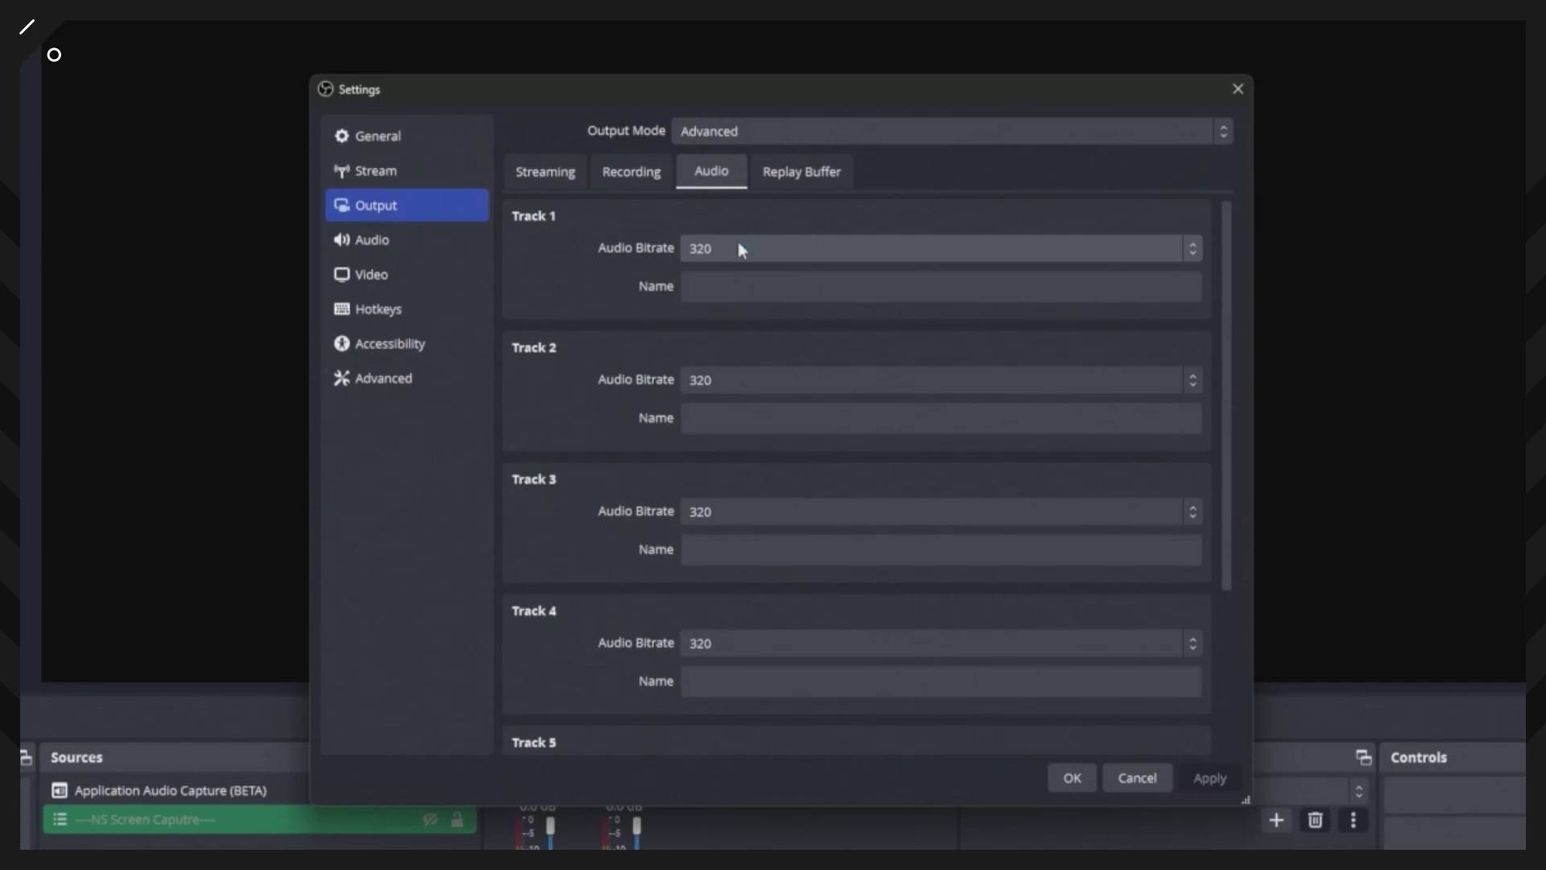
Set the audio bitrate of Track 1 to 160 and check the bitrate options for Track 2
scroll(585, 461, down, 4)
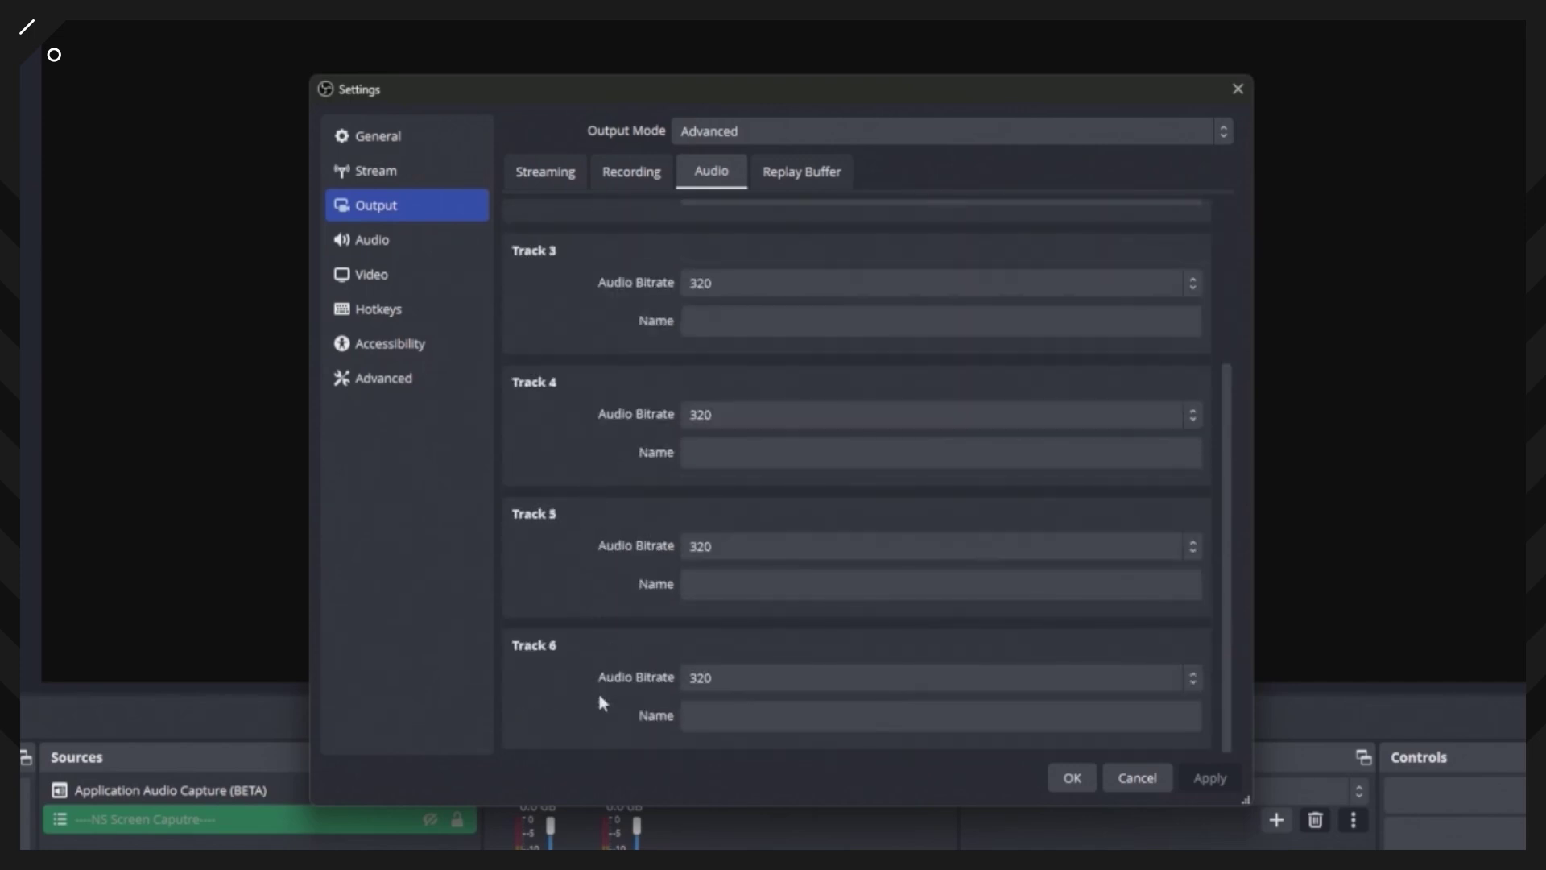
scroll(601, 694, up, 4)
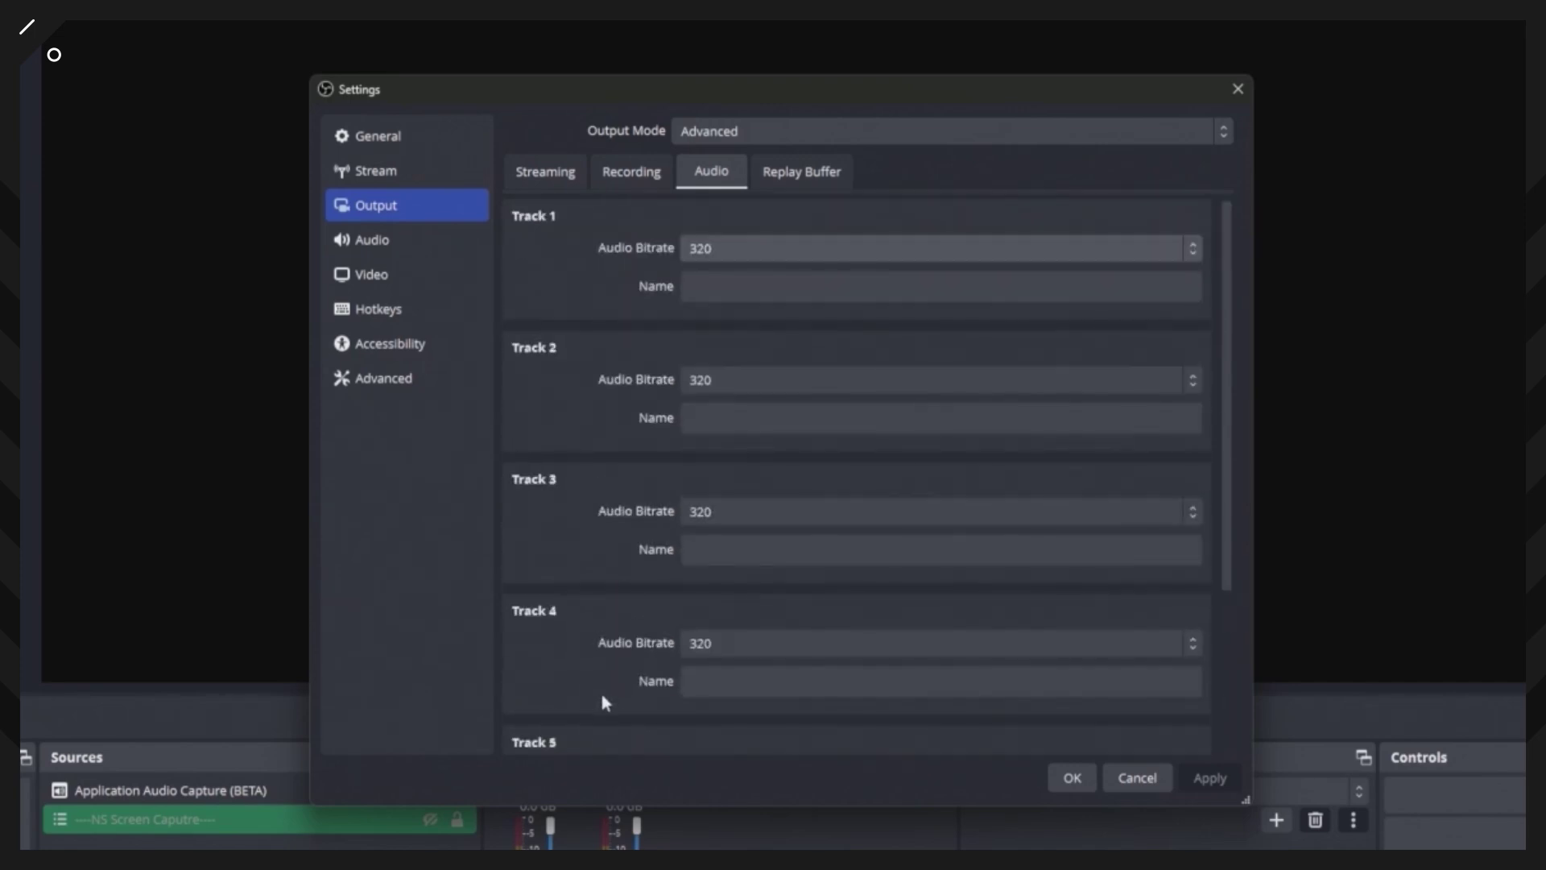
click(749, 250)
click(628, 266)
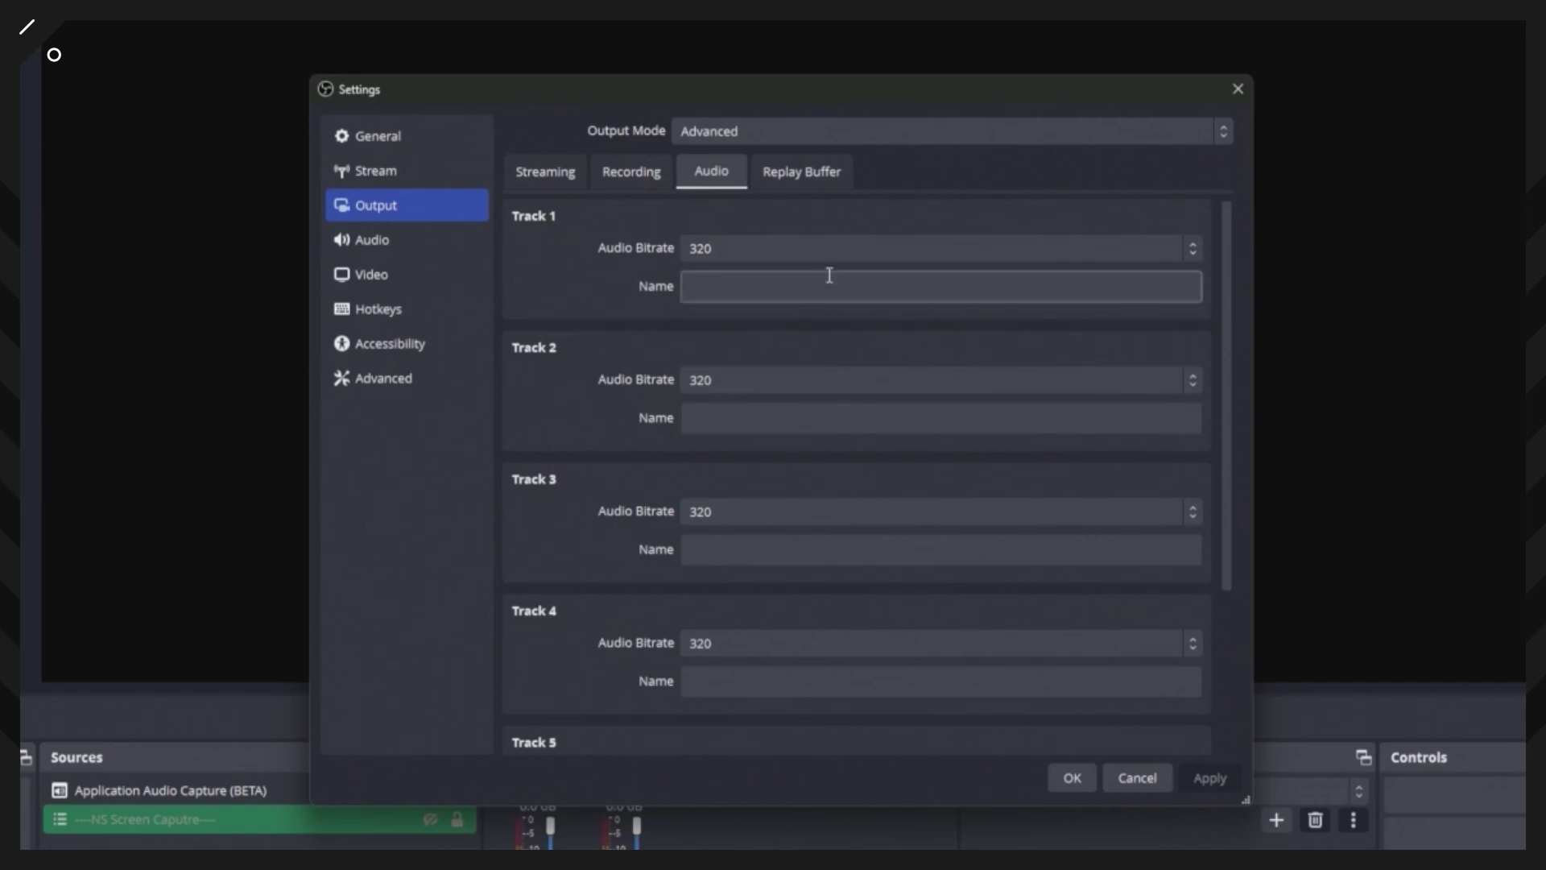
click(790, 252)
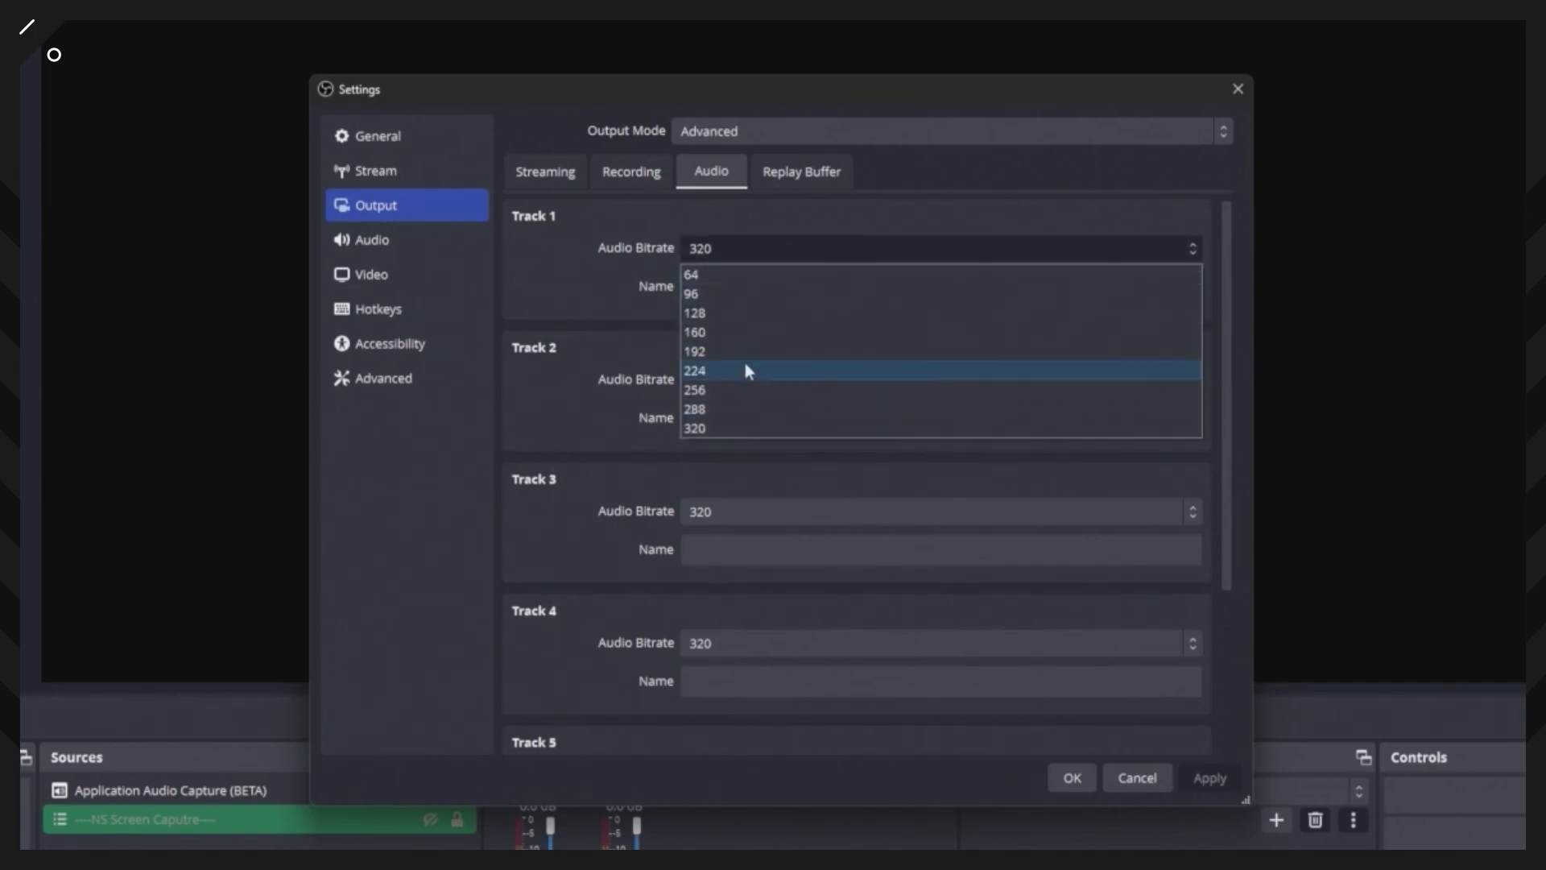
click(741, 332)
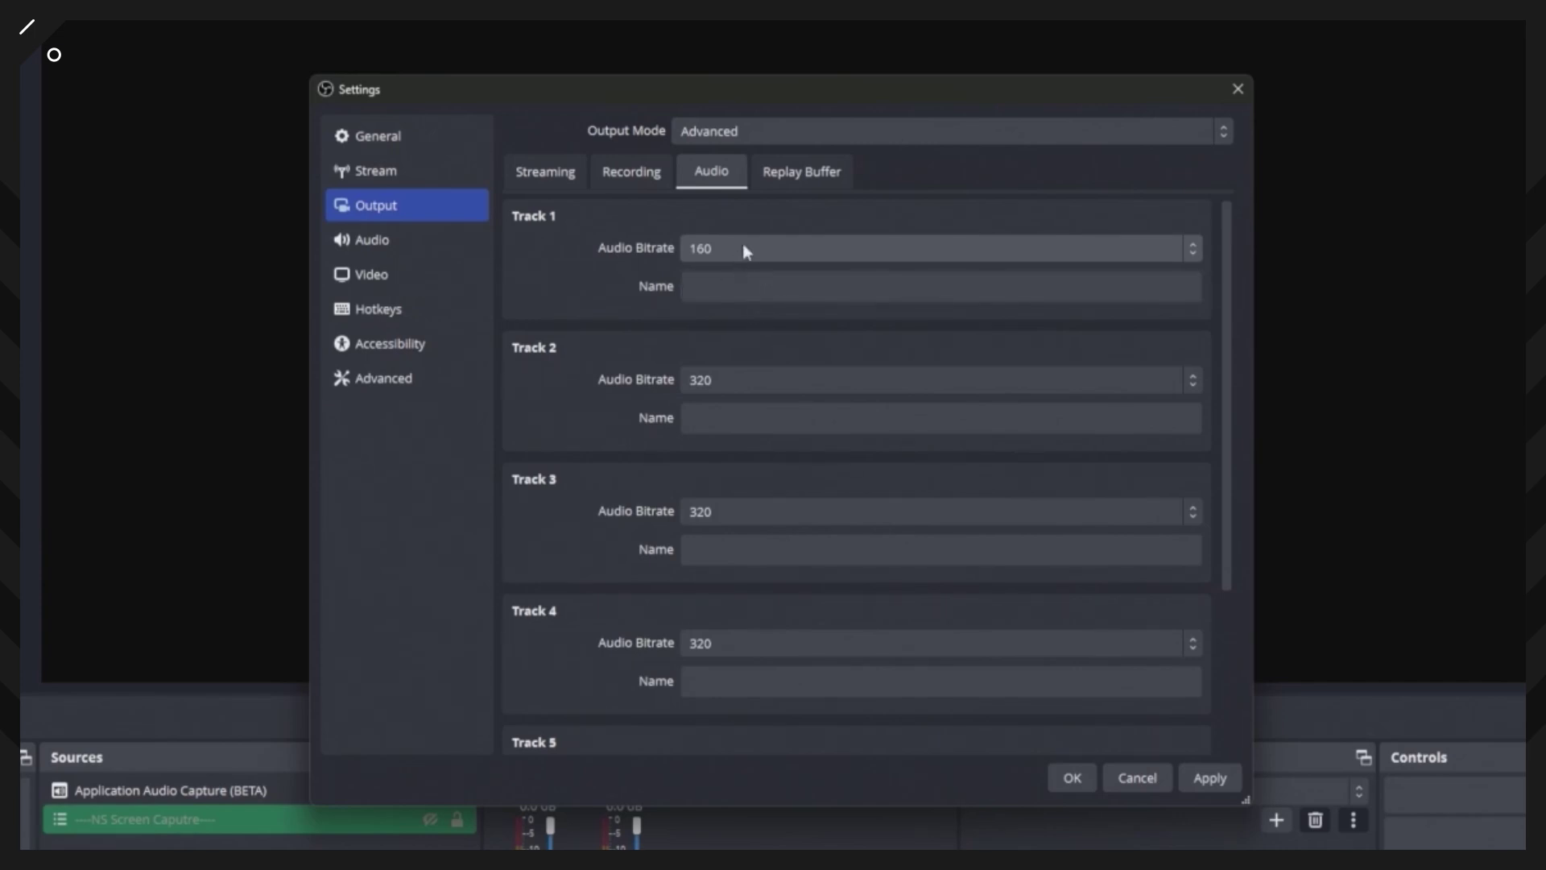
click(773, 382)
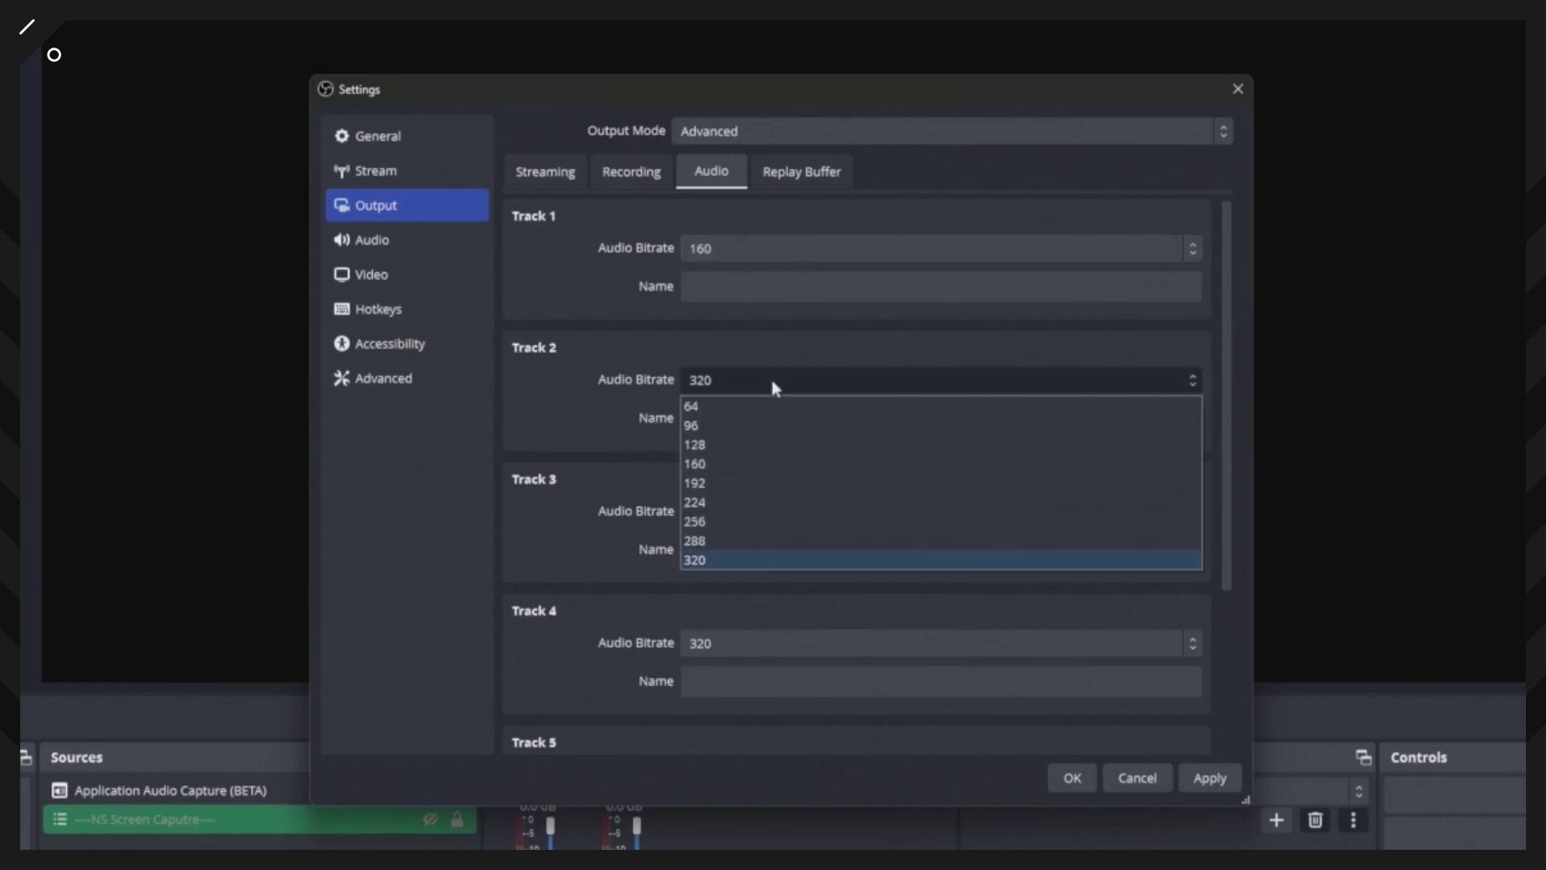
click(617, 382)
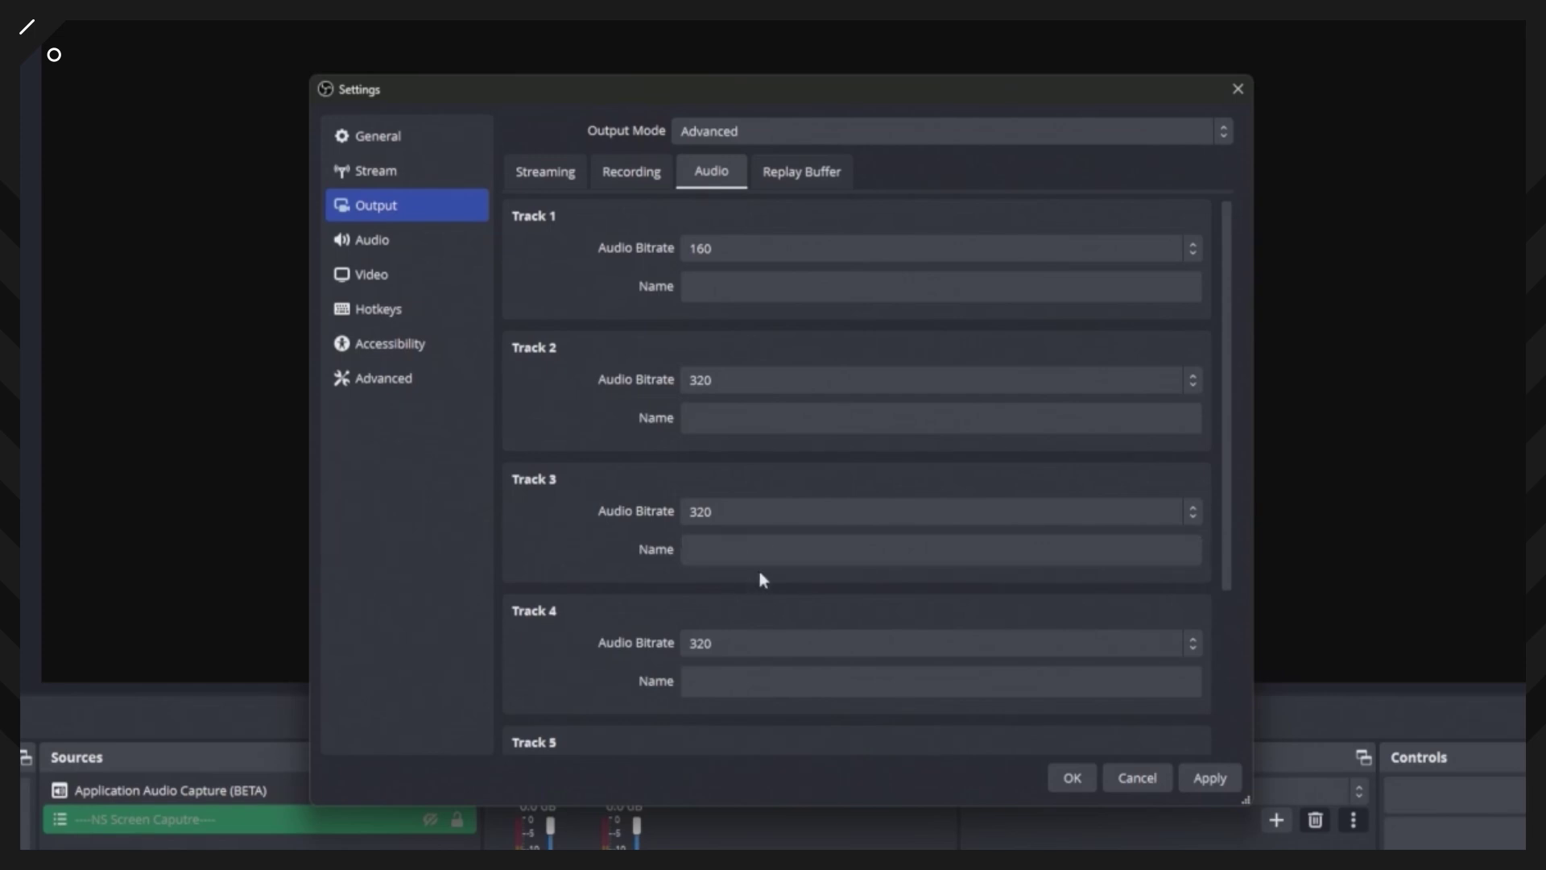
Set the general audio sample rate to 48 kHz
click(371, 239)
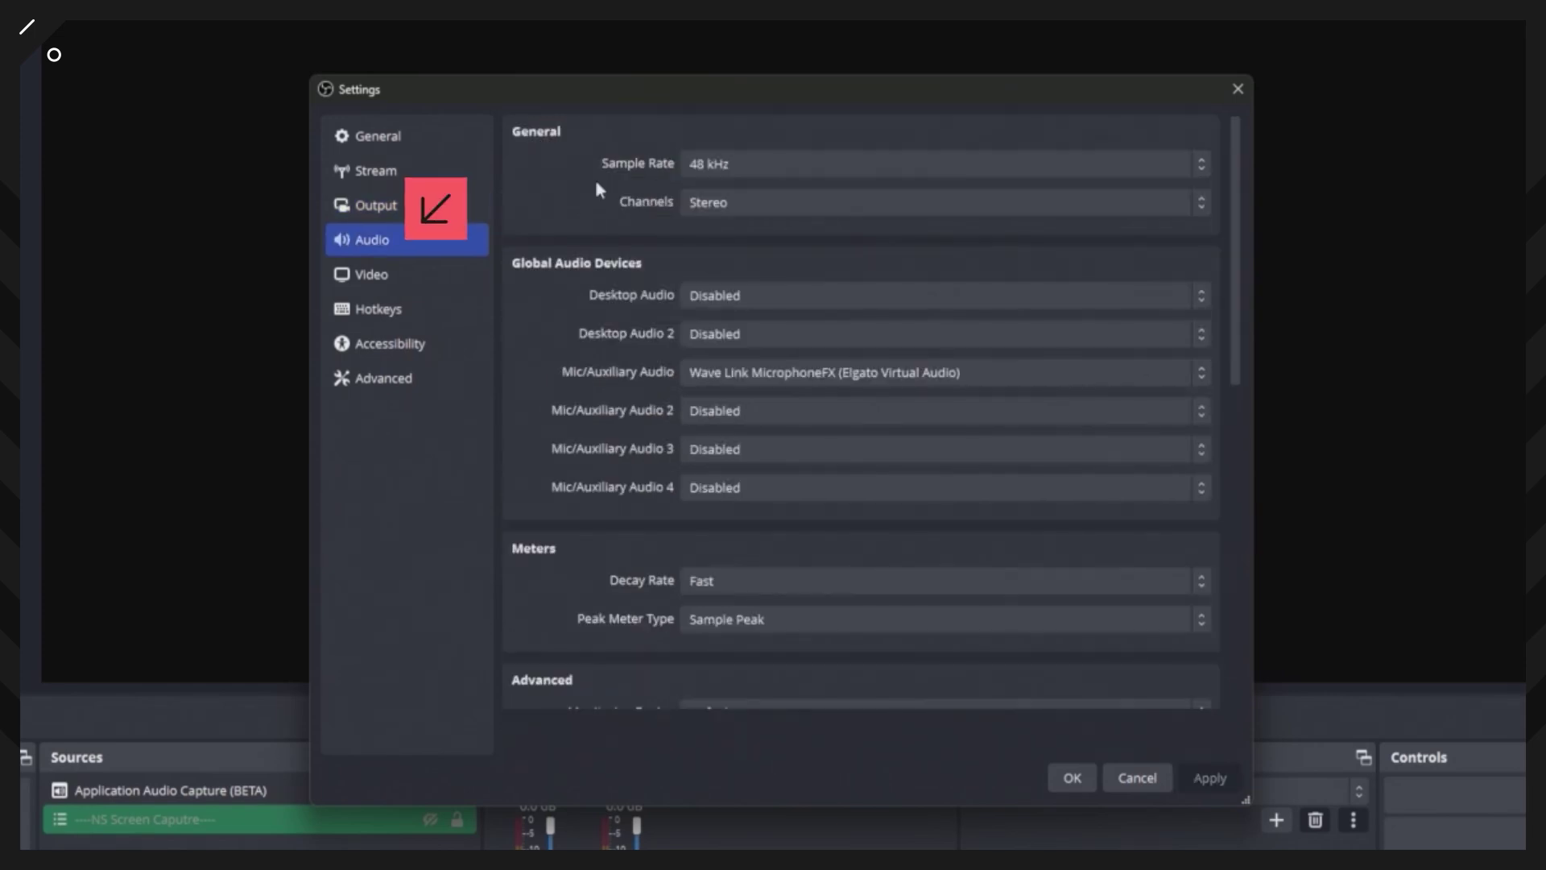
click(806, 163)
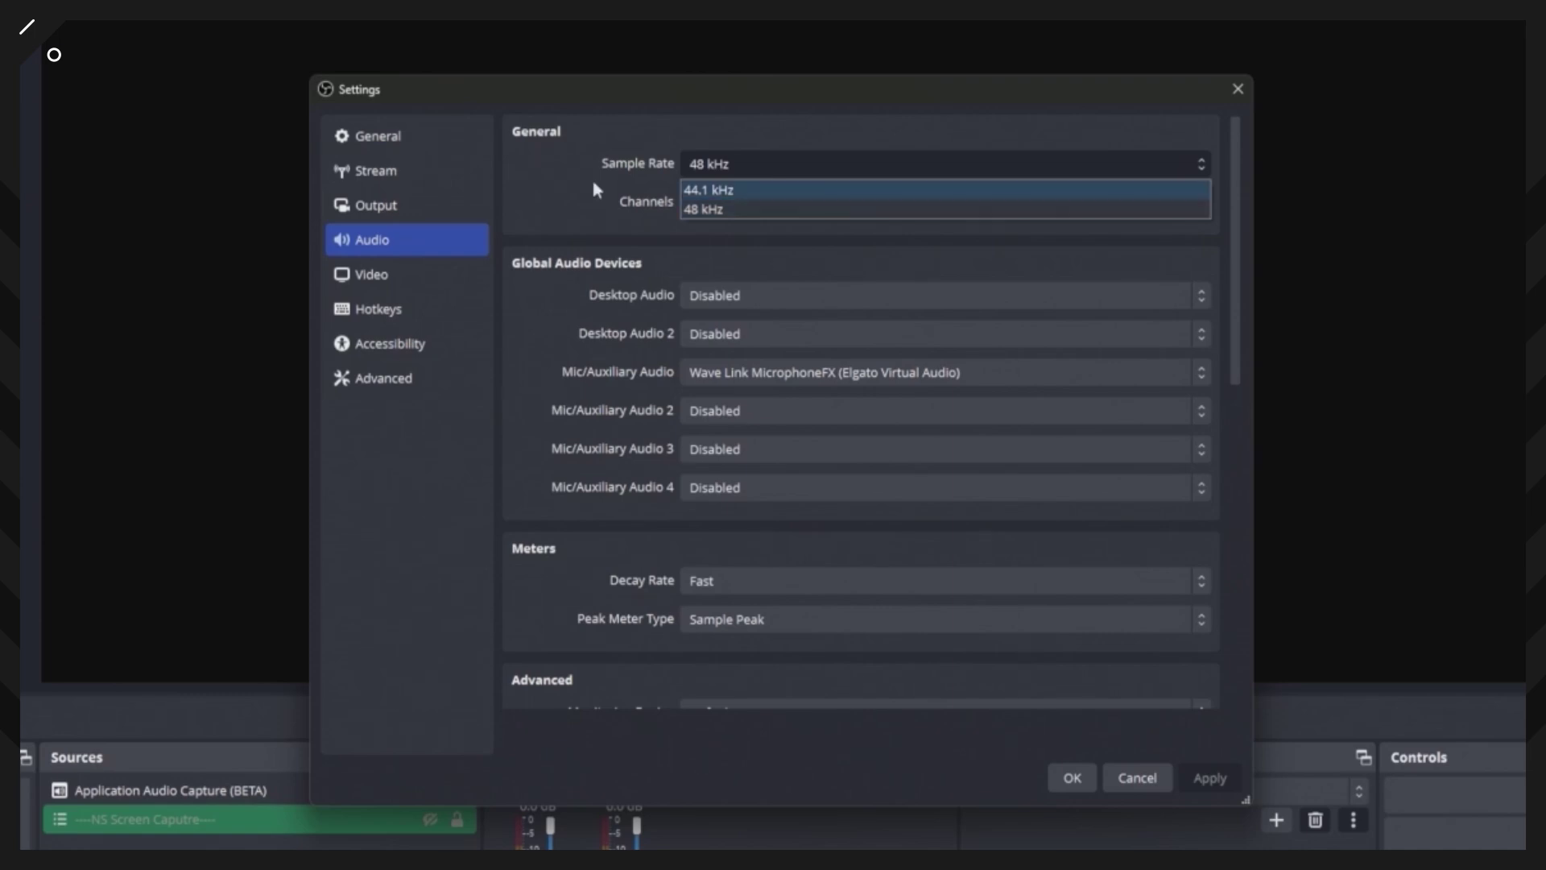
click(742, 211)
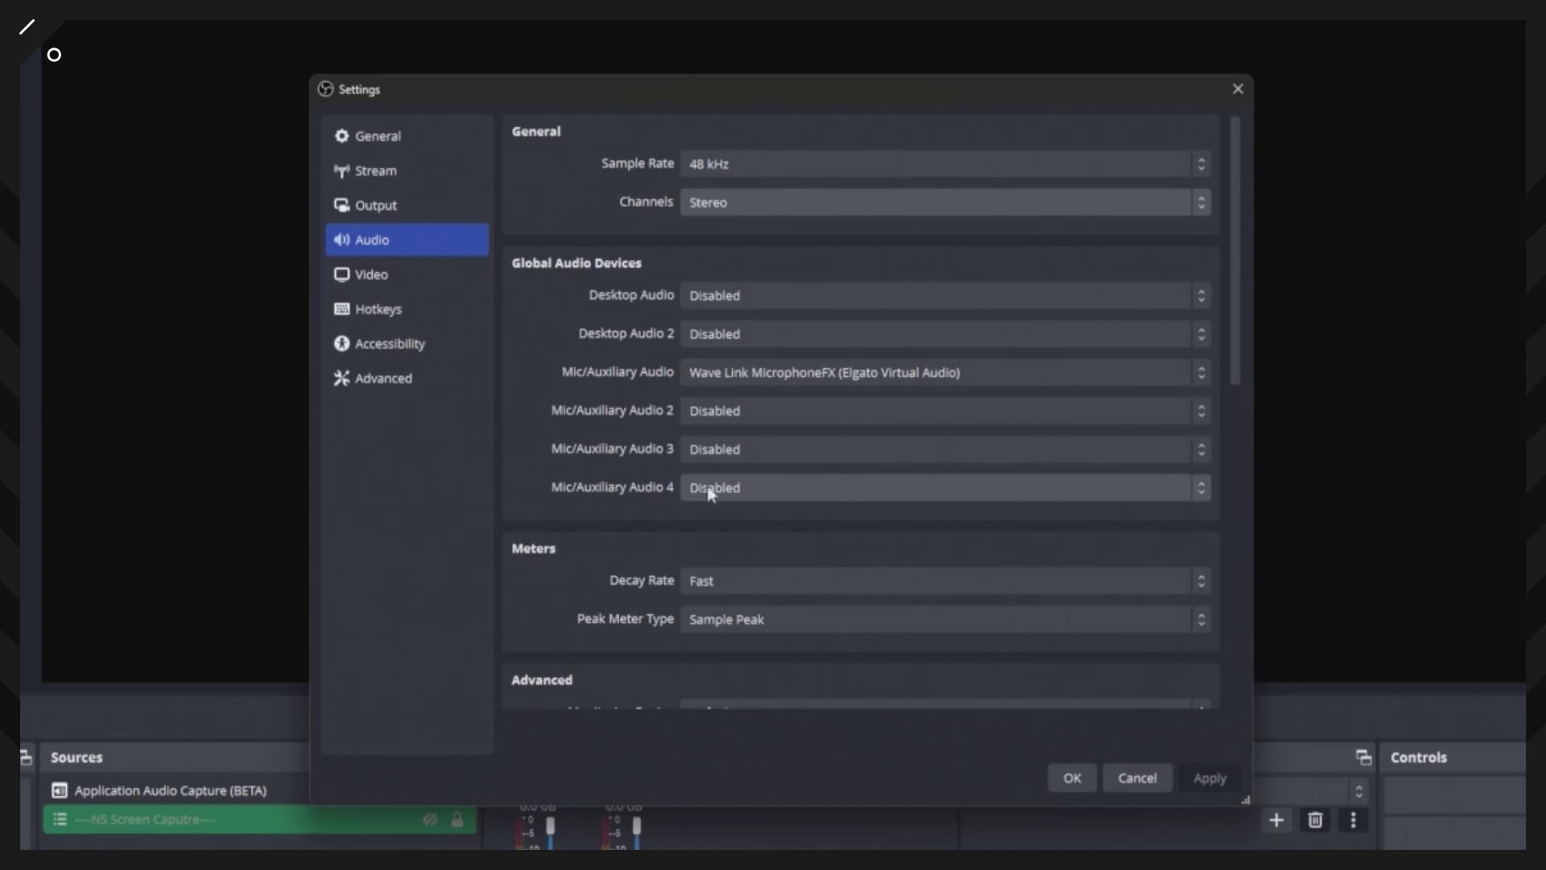
Check the Mic/Auxiliary Audio 2 device options, and try disabling Mic/Auxiliary Audio before restoring and applying Wave Link MicrophoneFX (Elgato Virtual Audio)
click(808, 412)
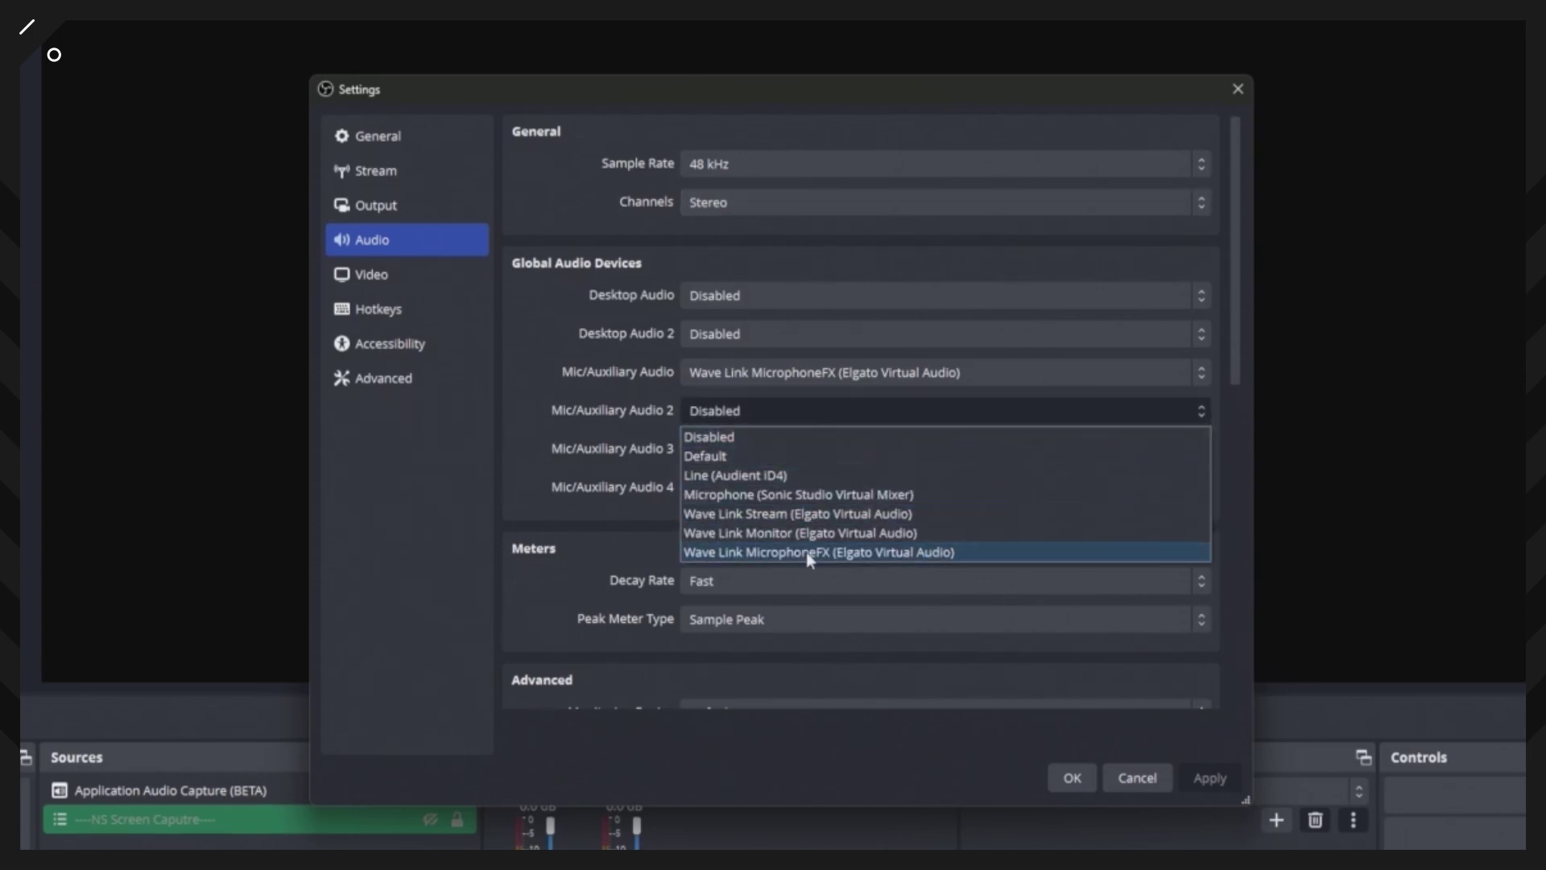
click(541, 441)
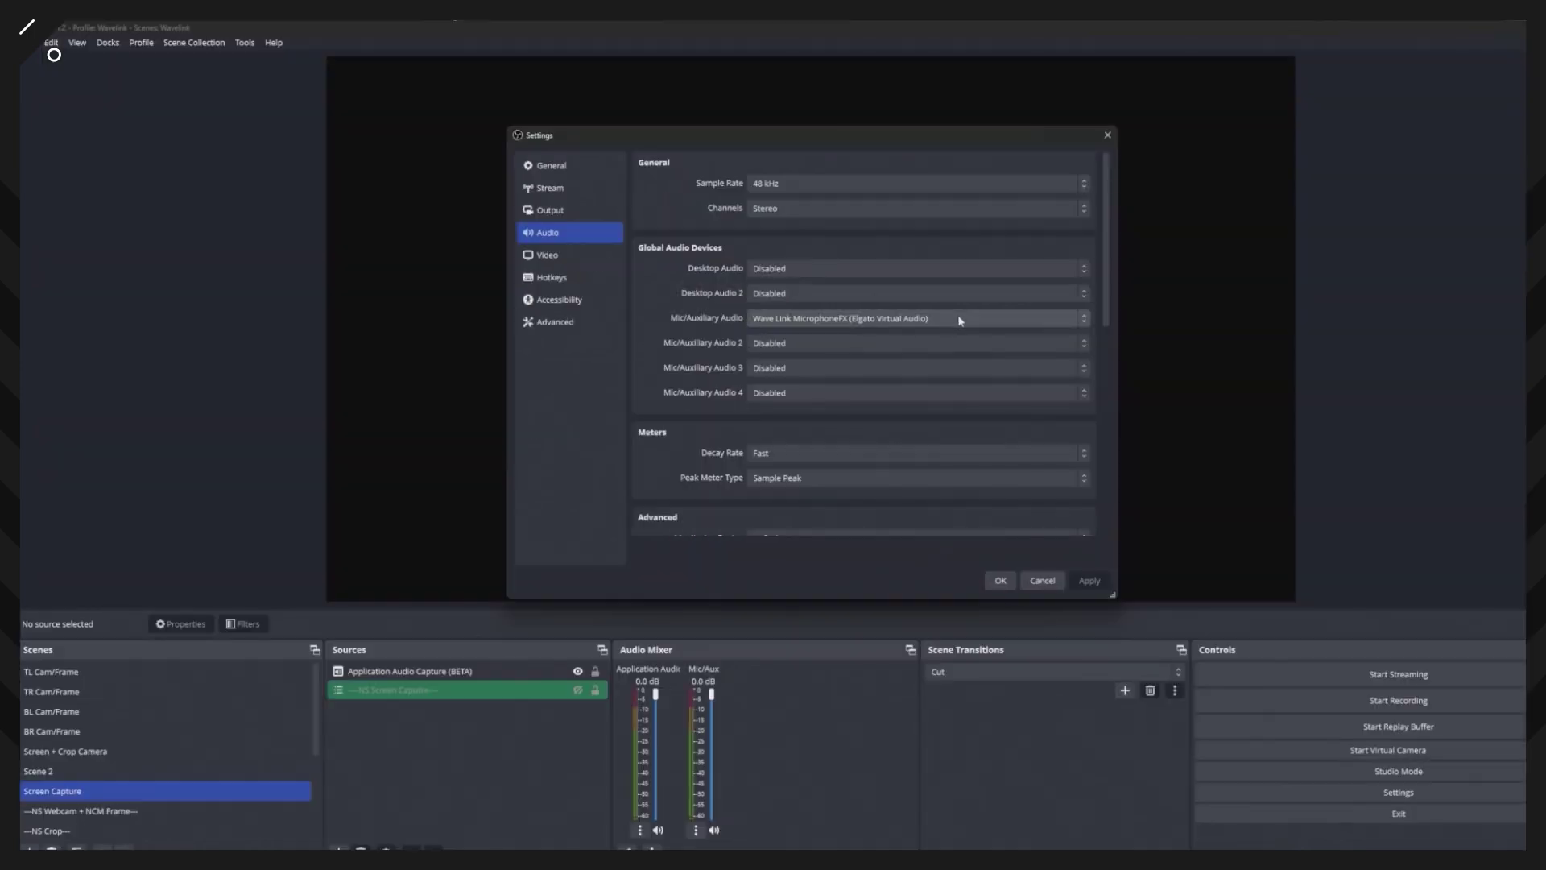
click(1010, 377)
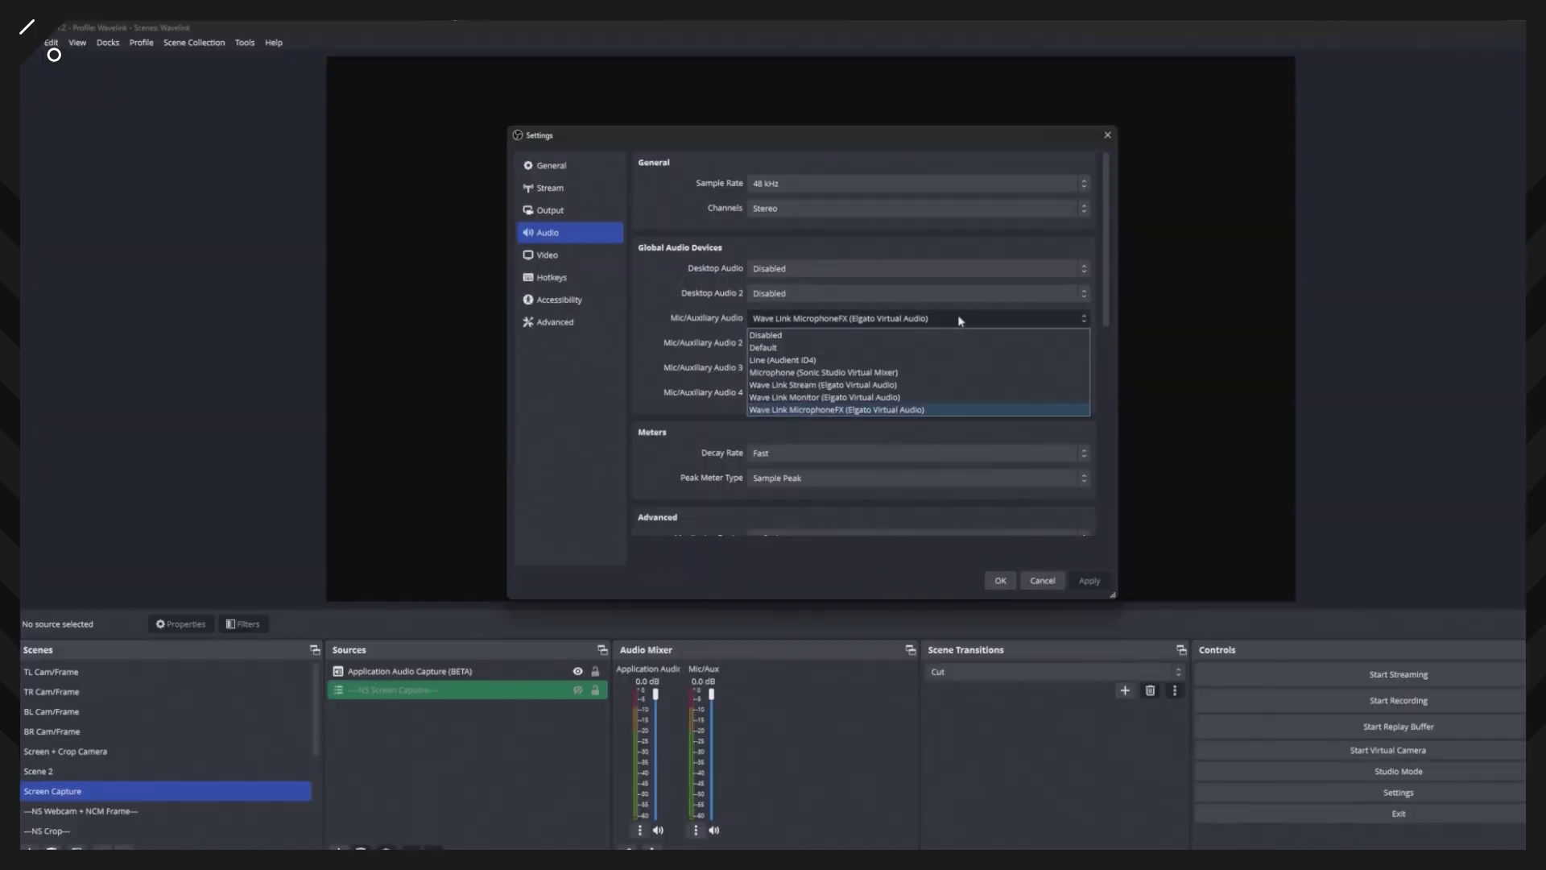
click(816, 333)
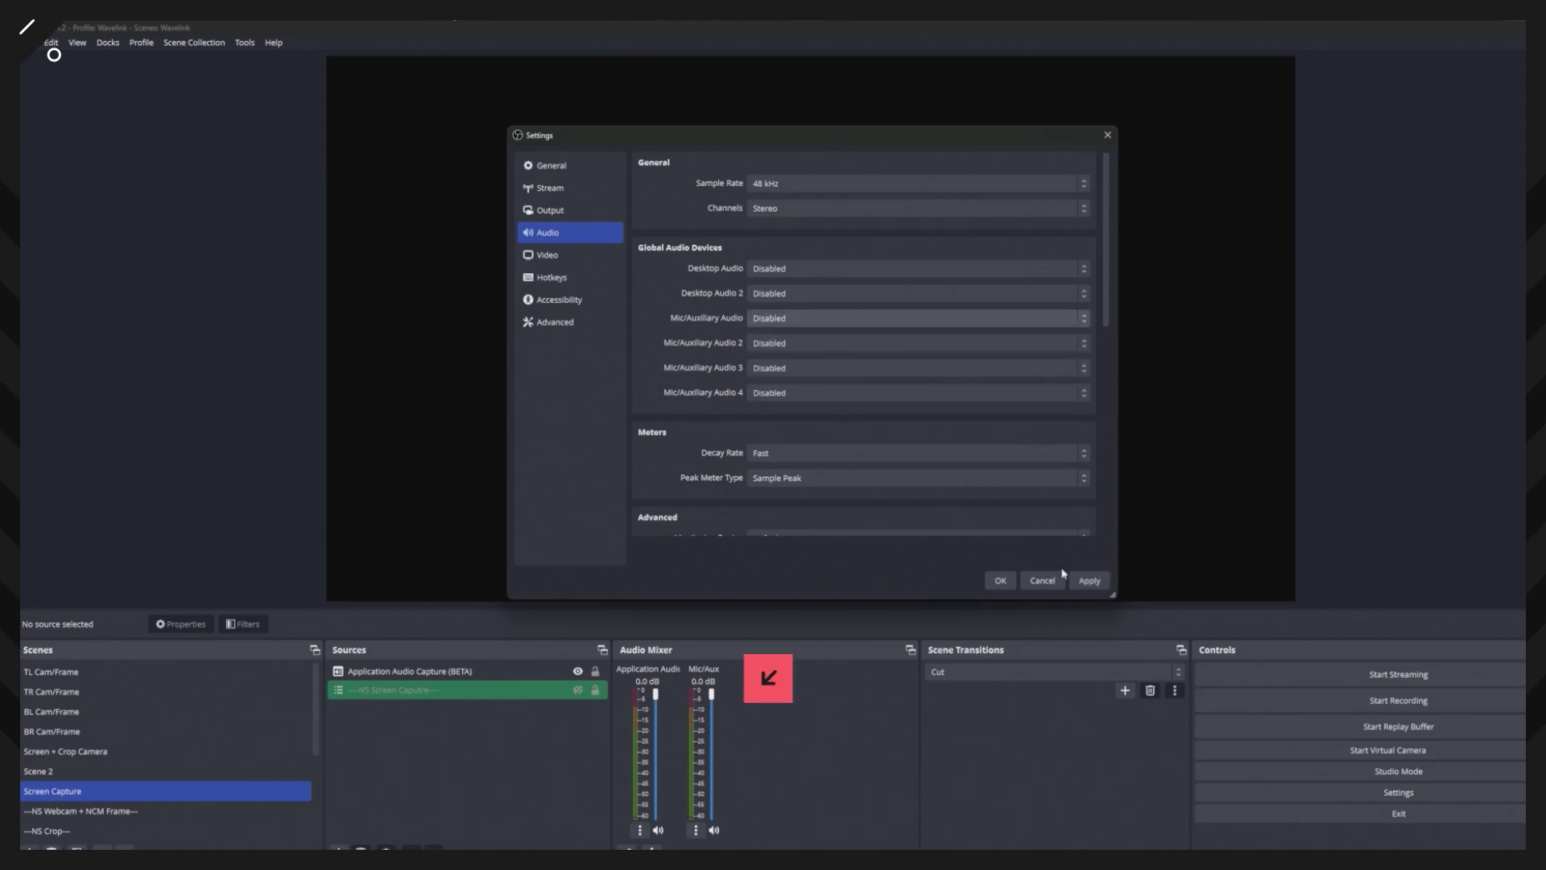
click(1090, 581)
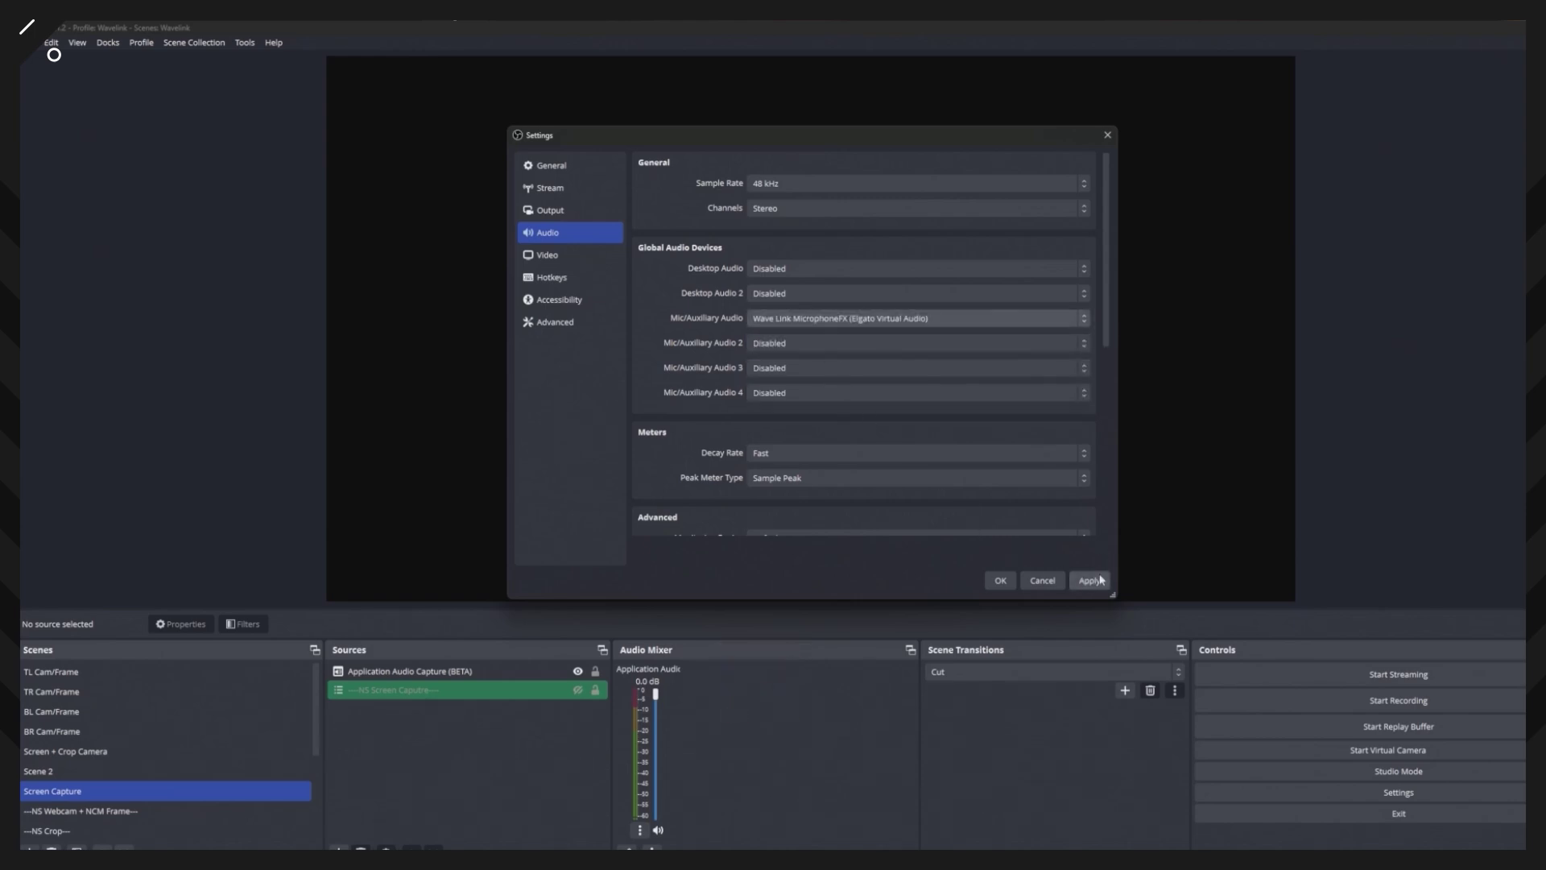
click(1100, 580)
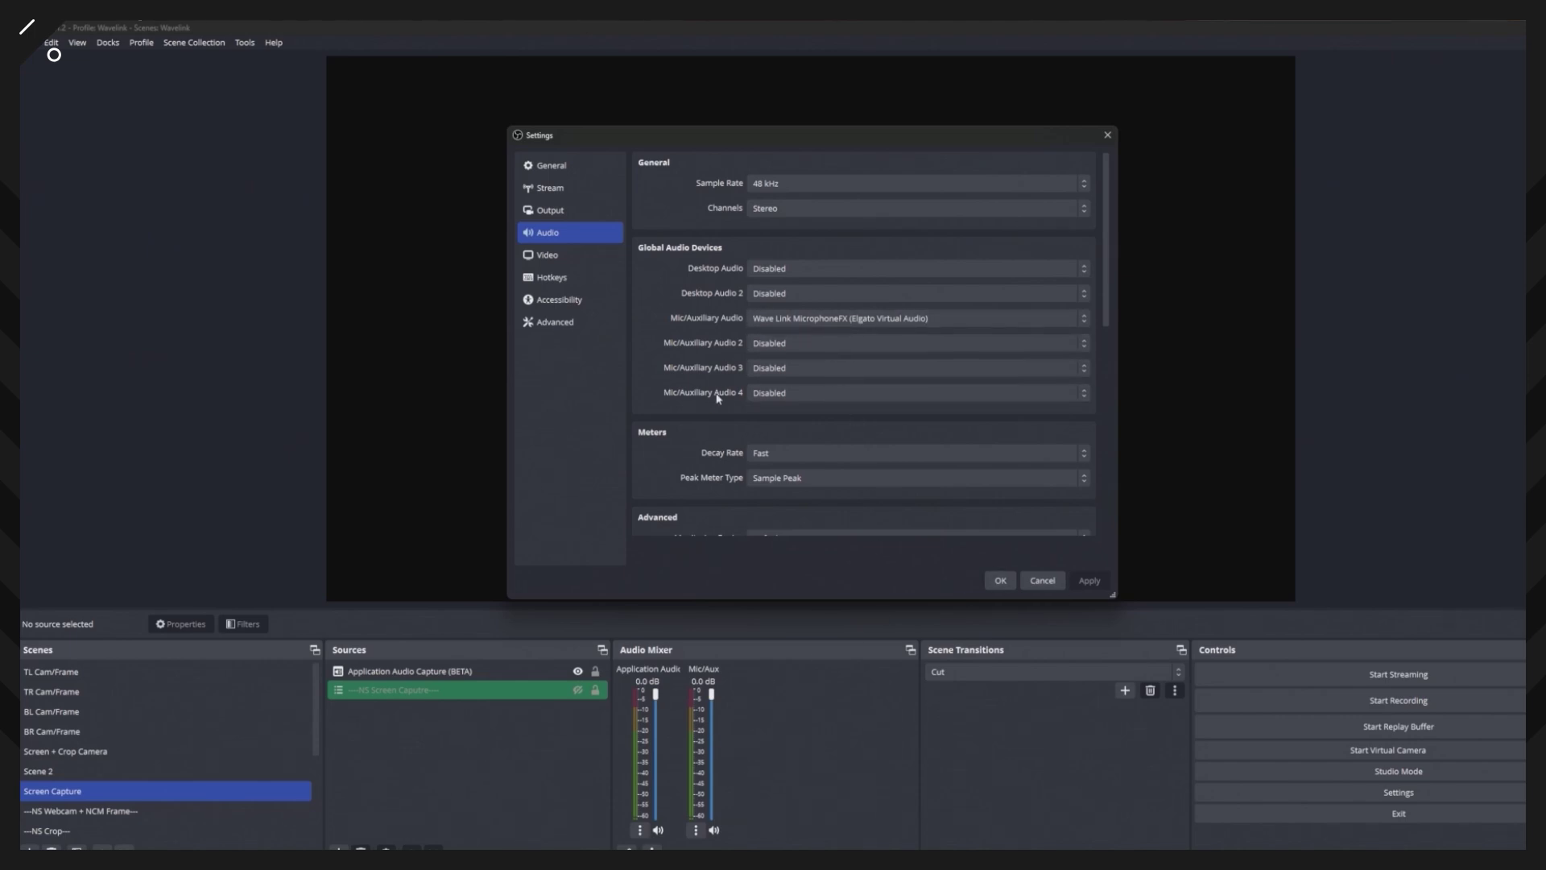
Review the audio meter settings and check the options for Peak Meter Type
scroll(717, 398, down, 3)
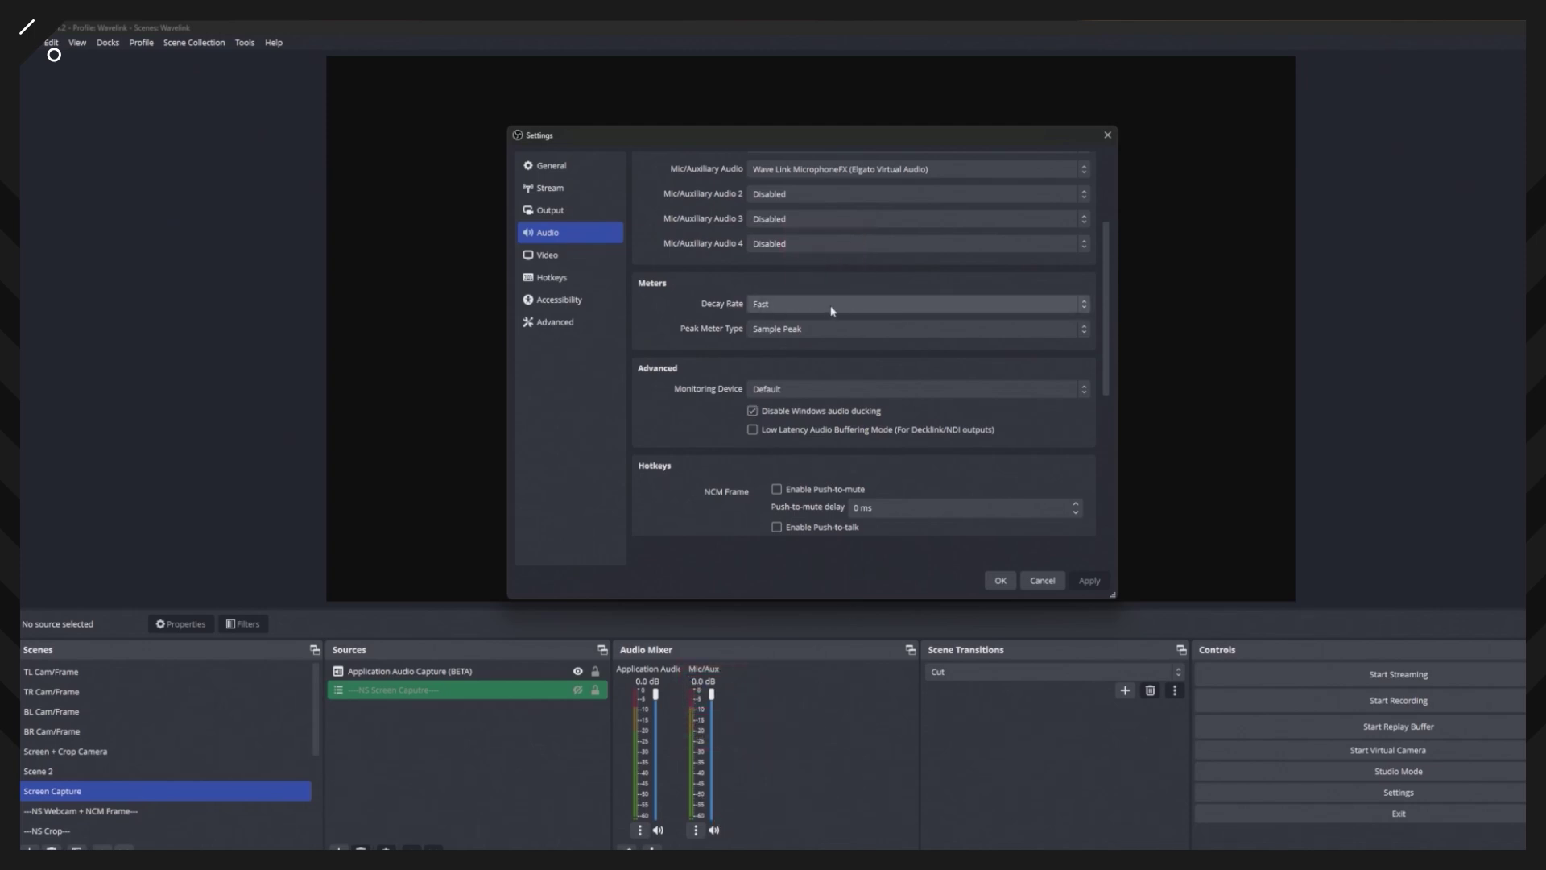
click(832, 330)
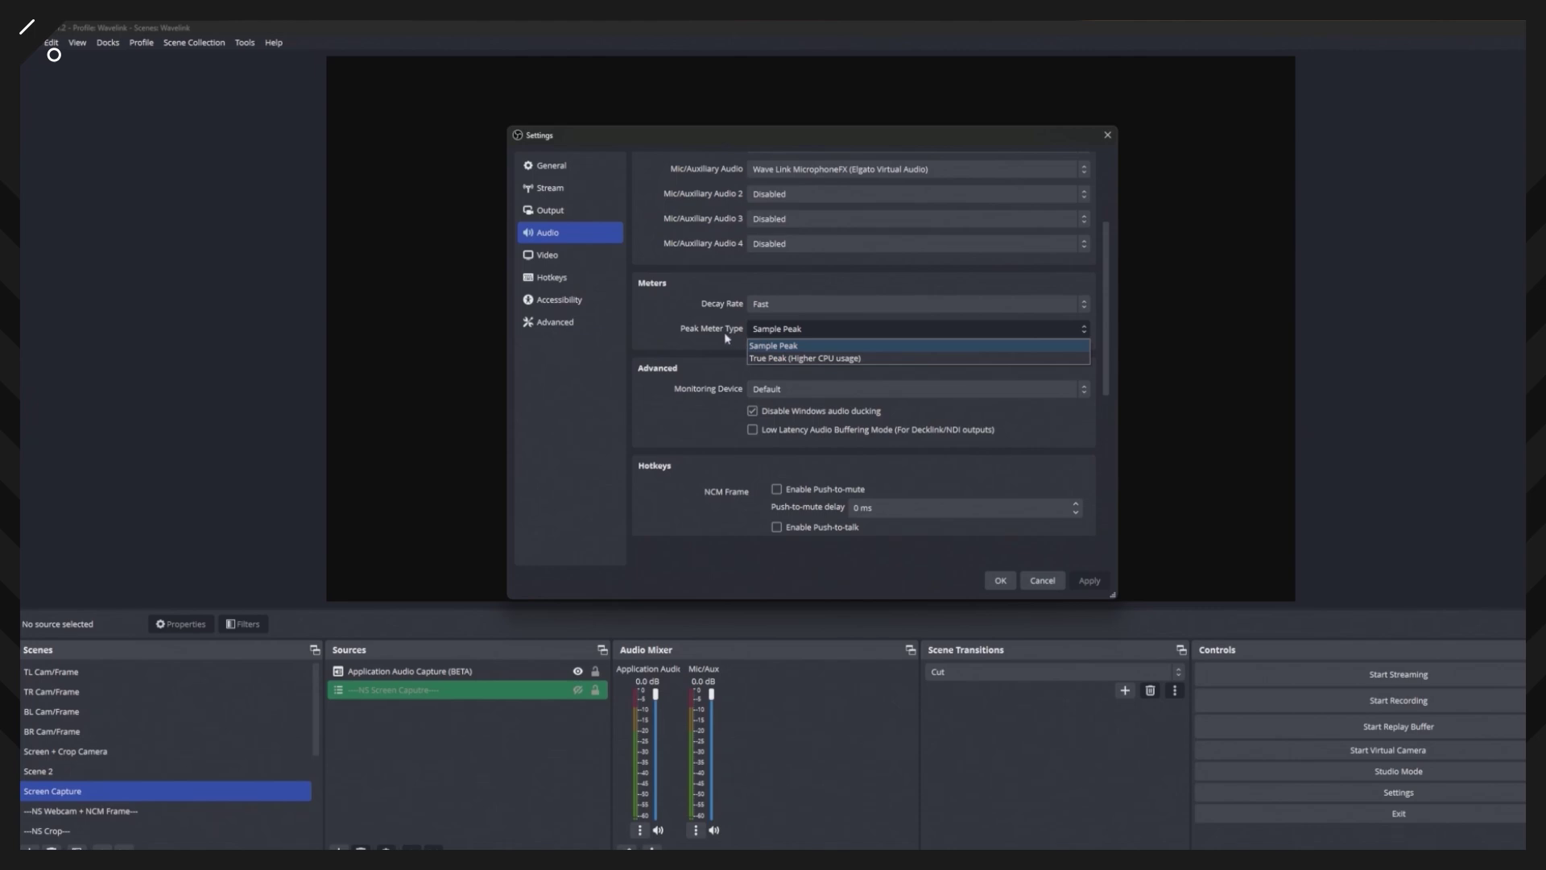
click(707, 321)
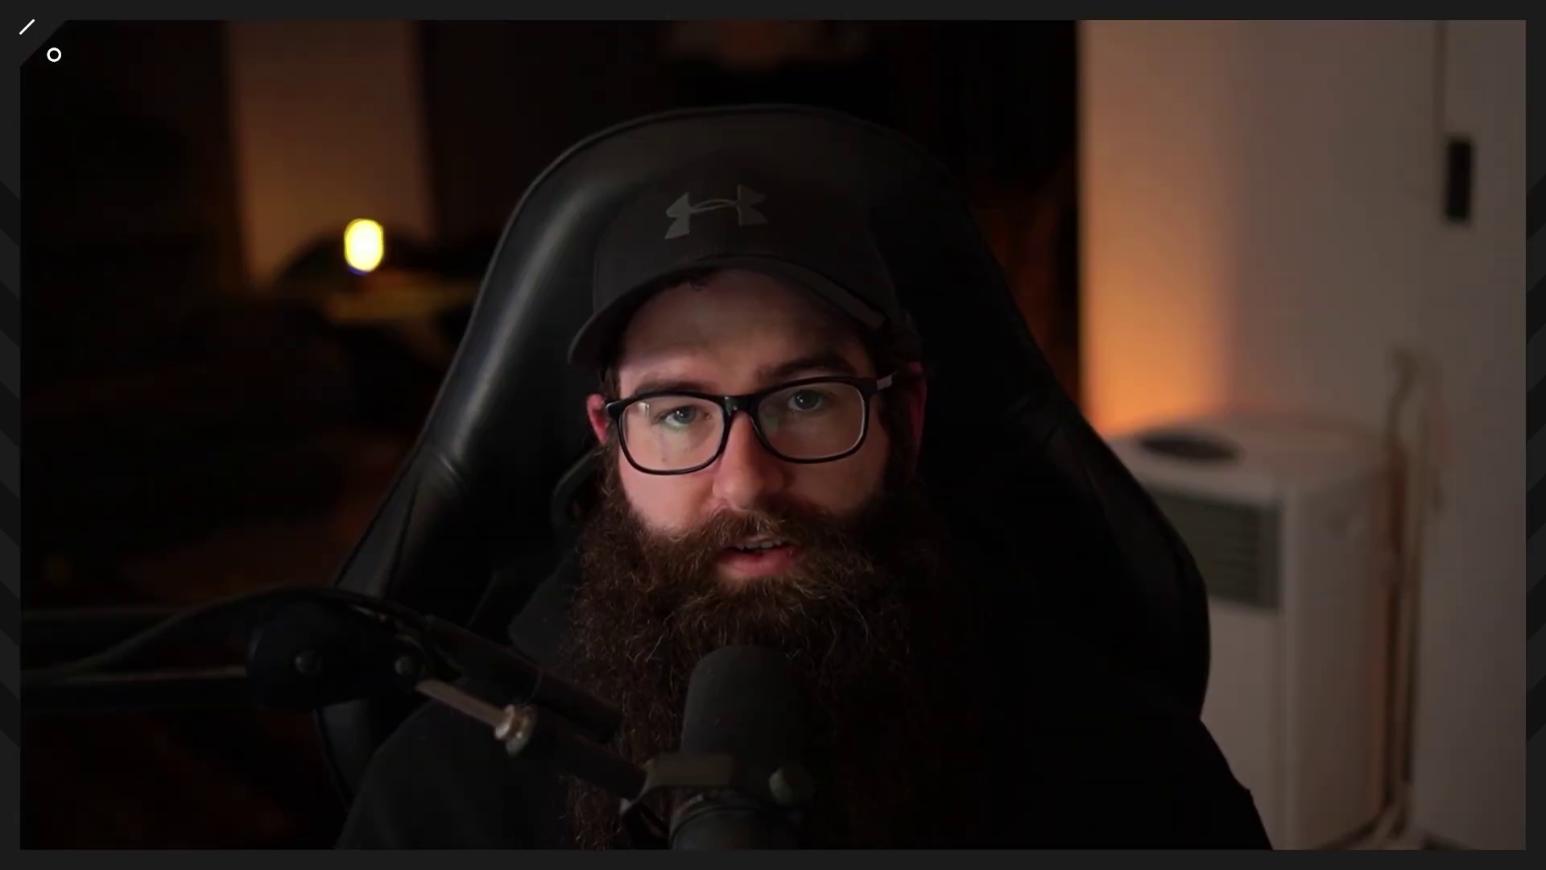